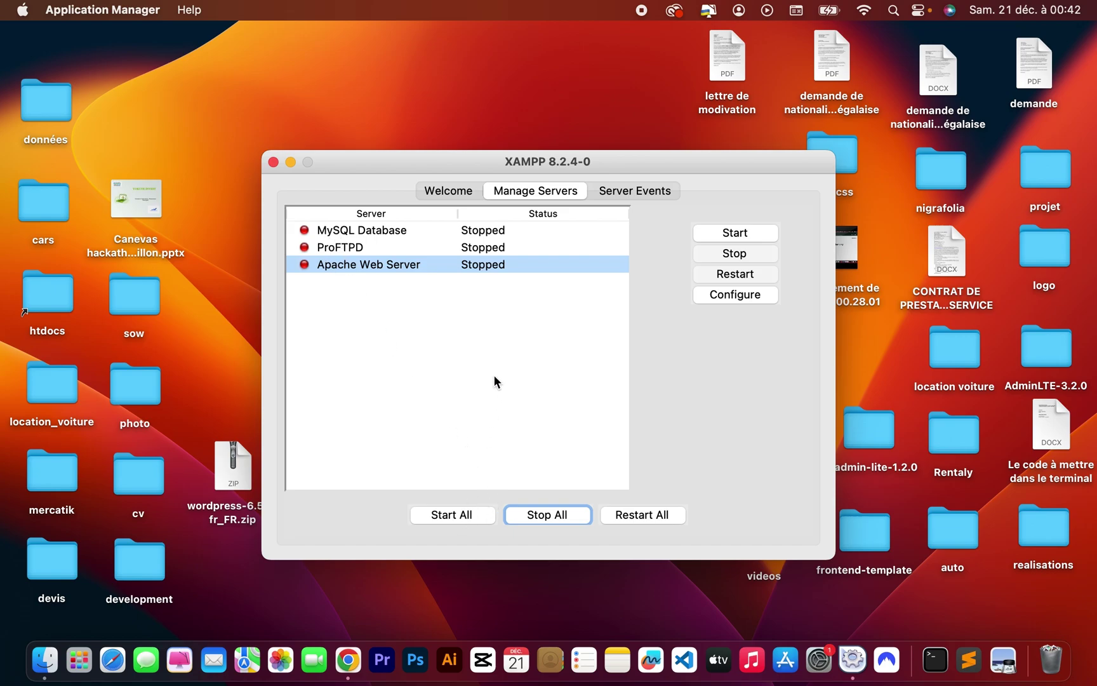
# Launch the MySQL, ProFTPD and Apache servers at once with Start All in XAMPP.
pyautogui.click(454, 515)
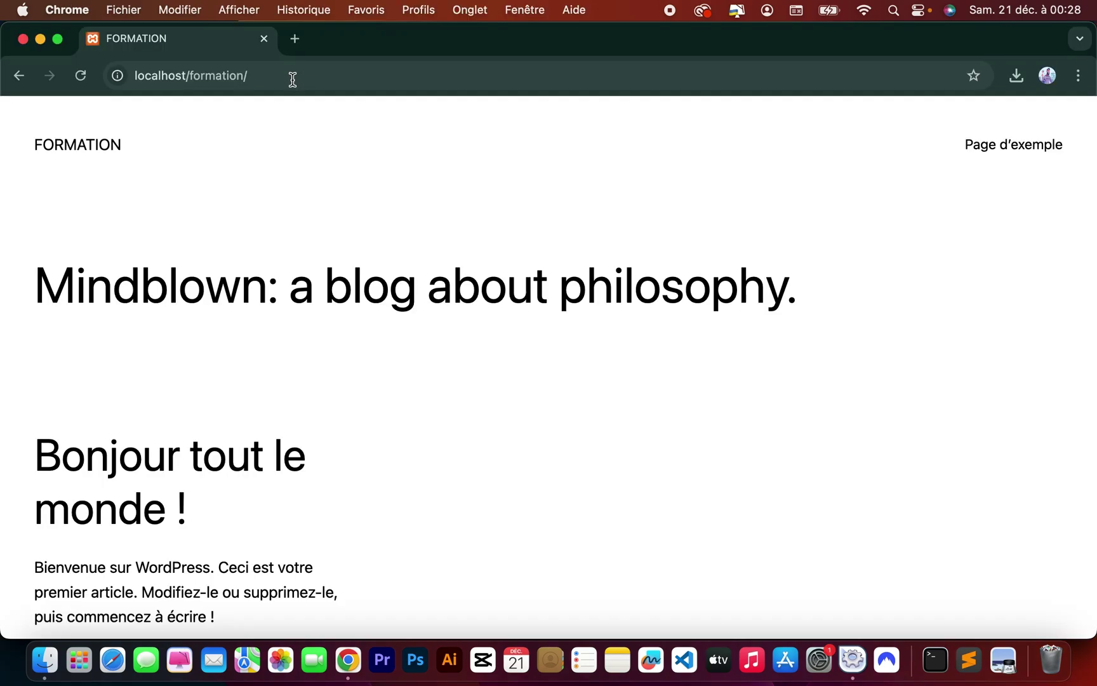
pyautogui.click(293, 79)
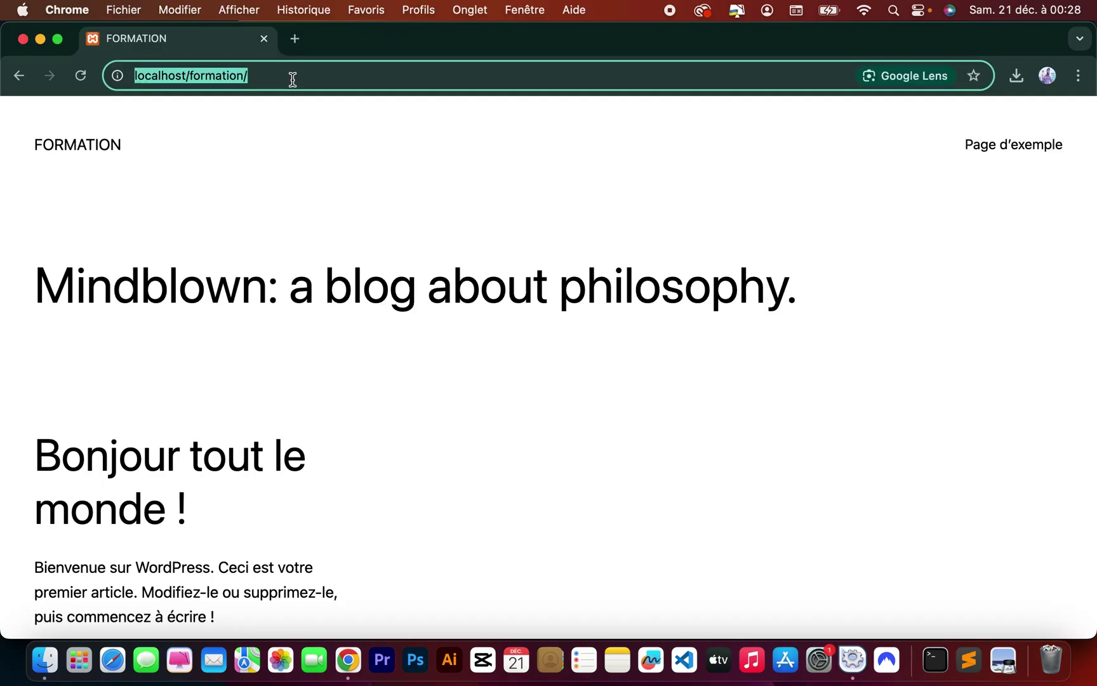
pyautogui.click(293, 79)
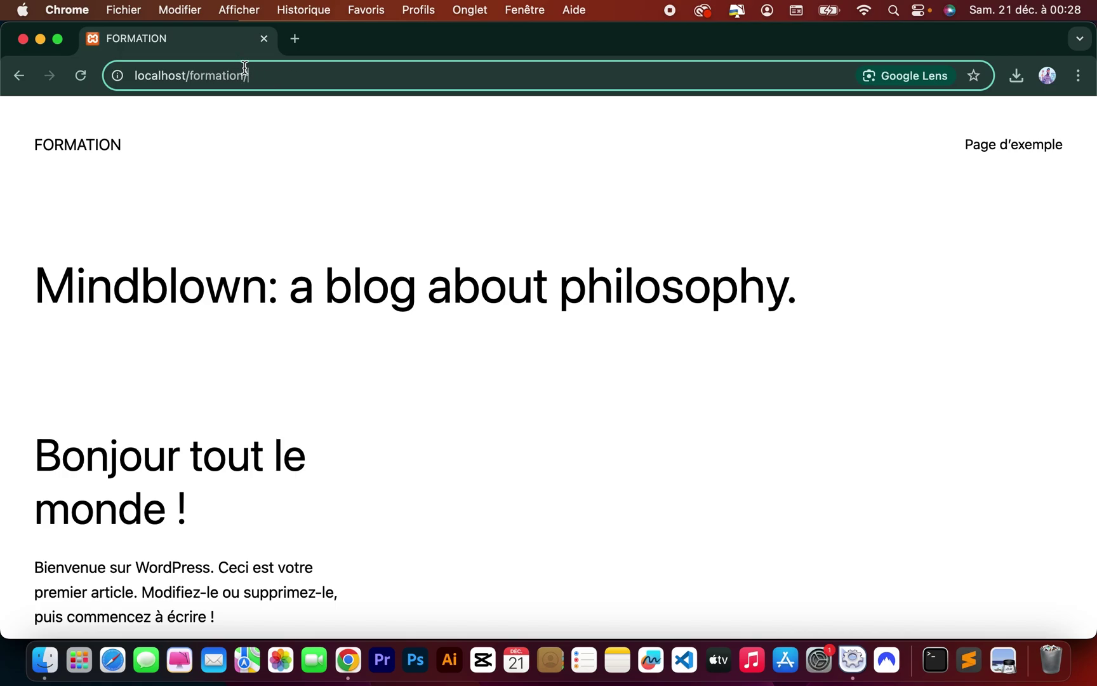
pyautogui.click(294, 38)
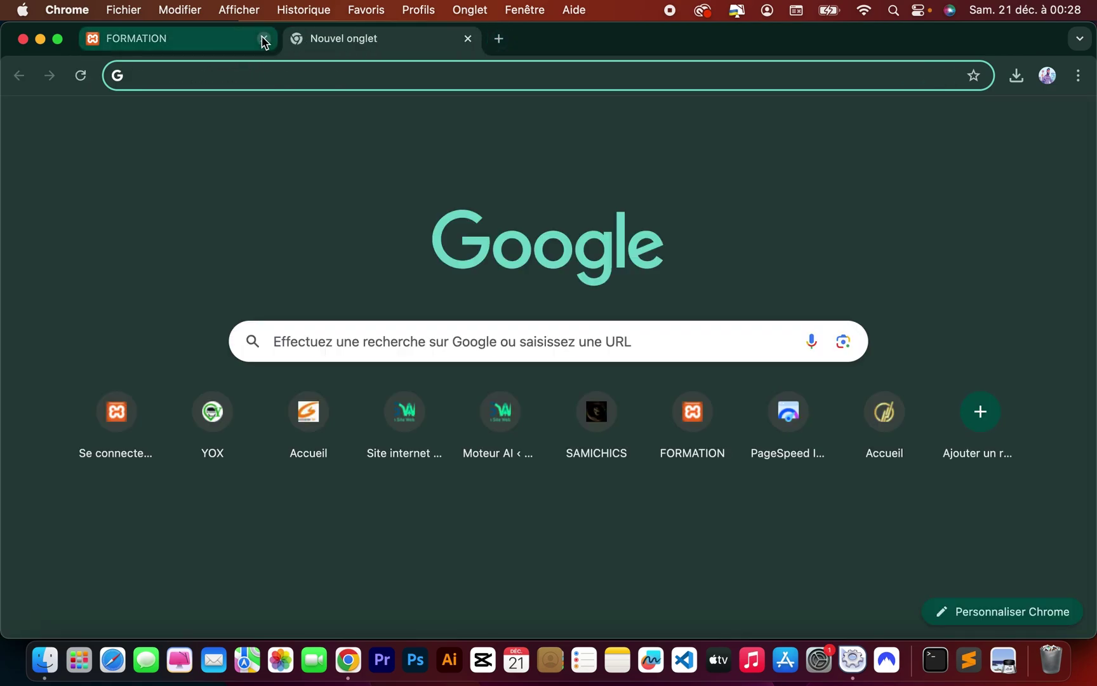
pyautogui.click(264, 39)
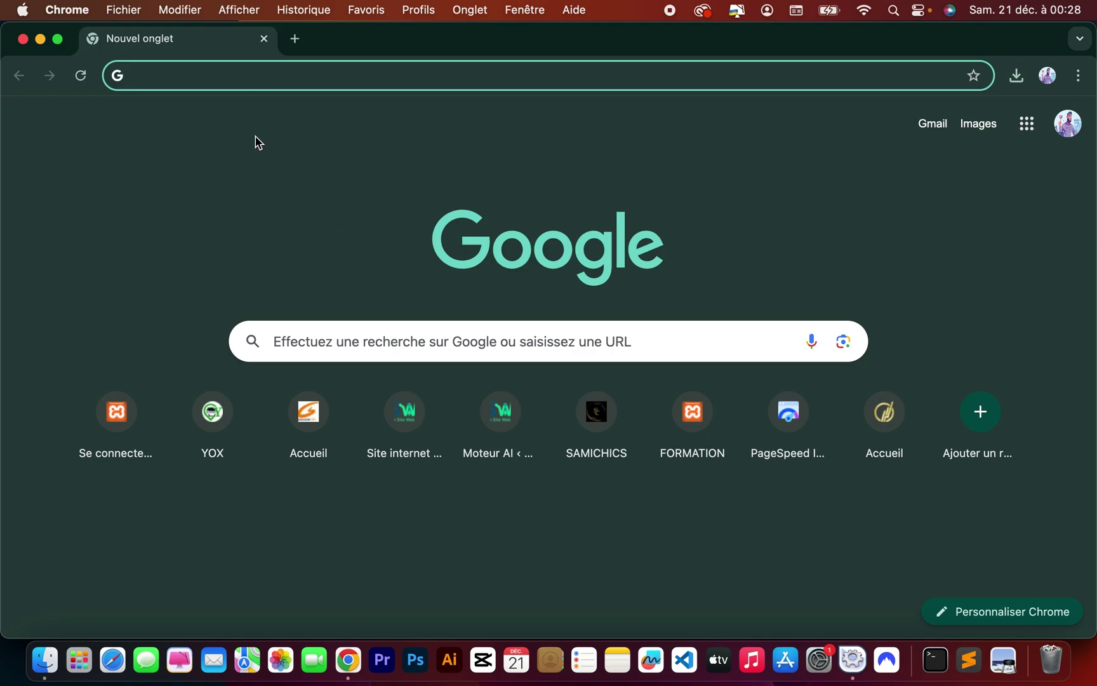
pyautogui.click(238, 84)
pyautogui.write('lo')
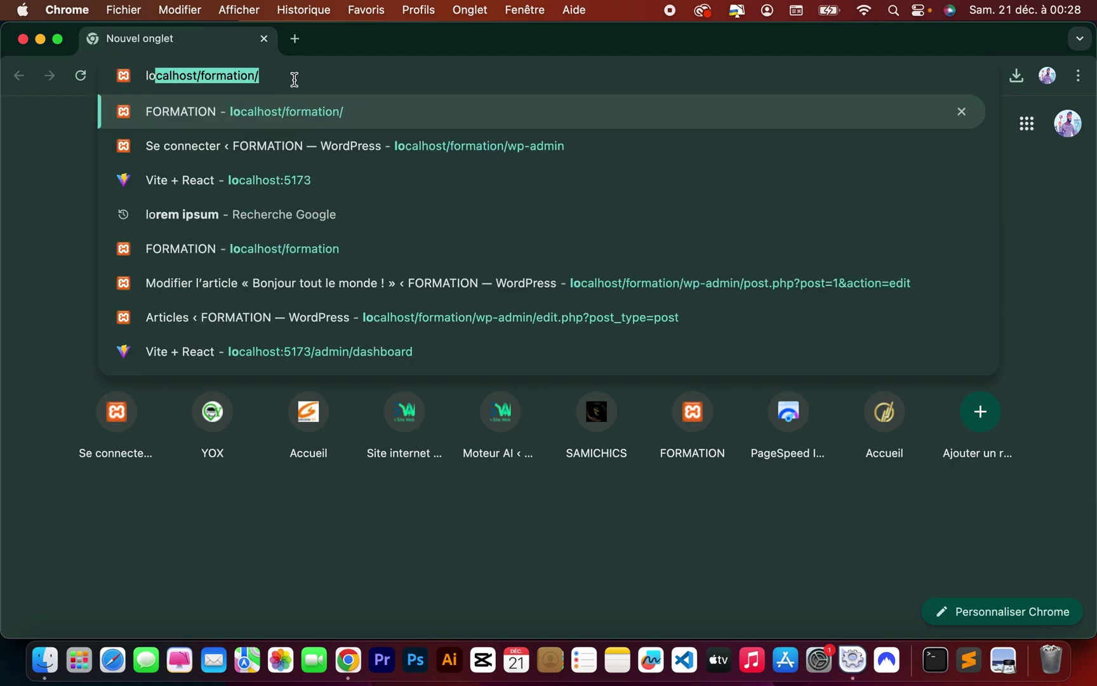
pyautogui.press('Right')
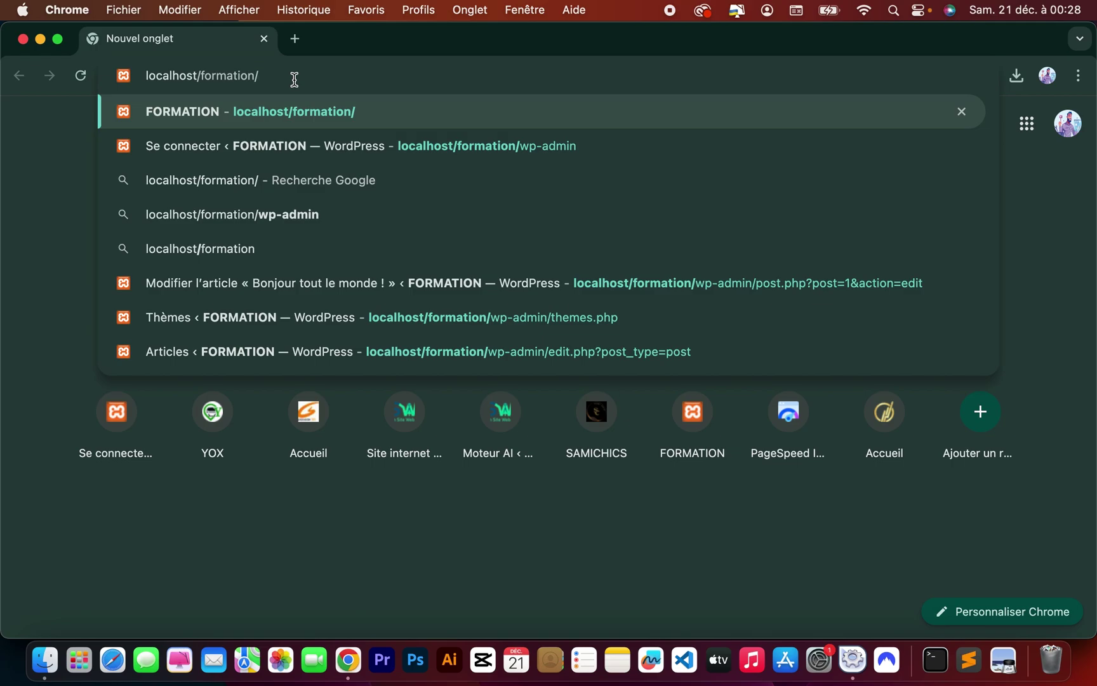
pyautogui.press('Return')
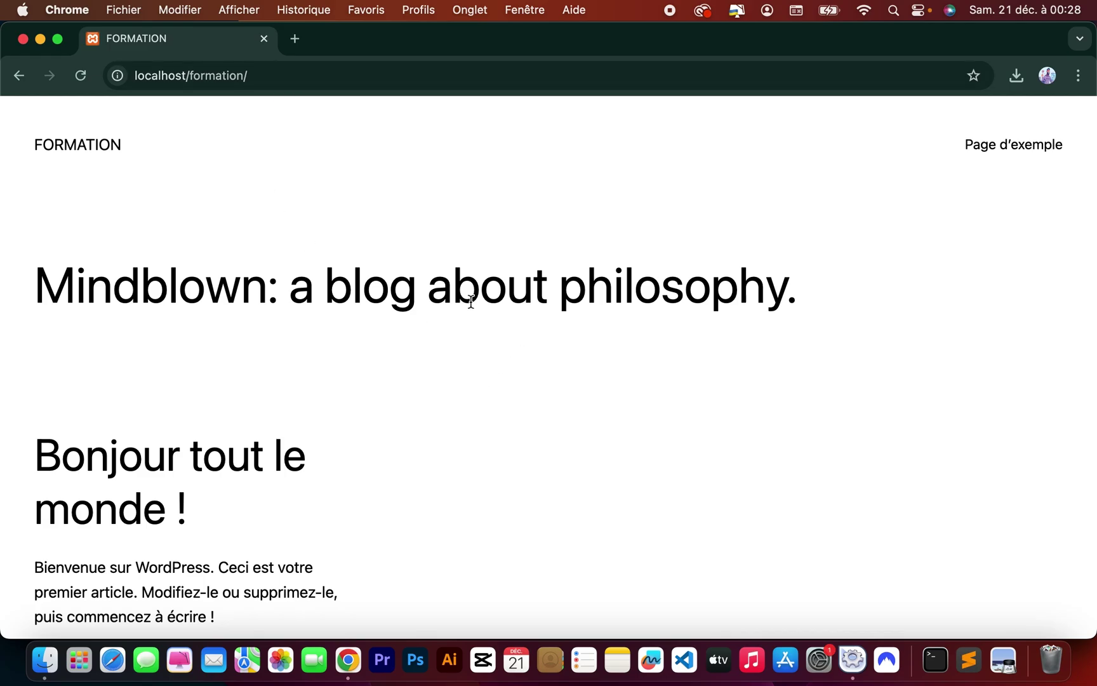
pyautogui.scroll(-15, 467, 298)
pyautogui.scroll(15, 467, 298)
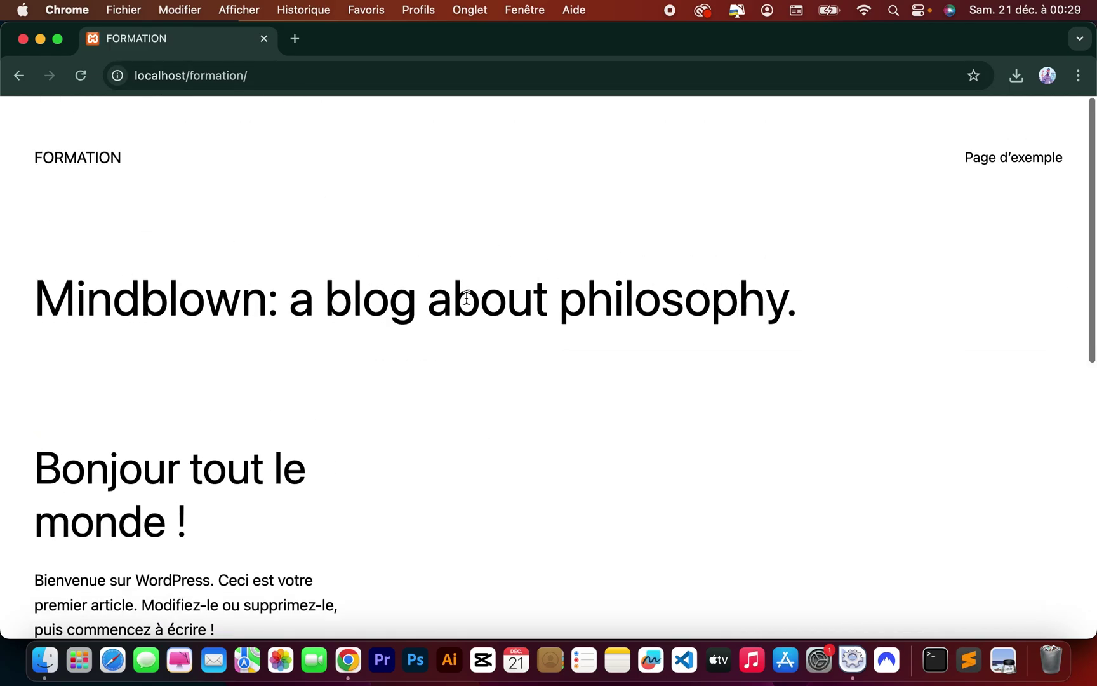
pyautogui.scroll(-15, 467, 297)
pyautogui.scroll(15, 467, 298)
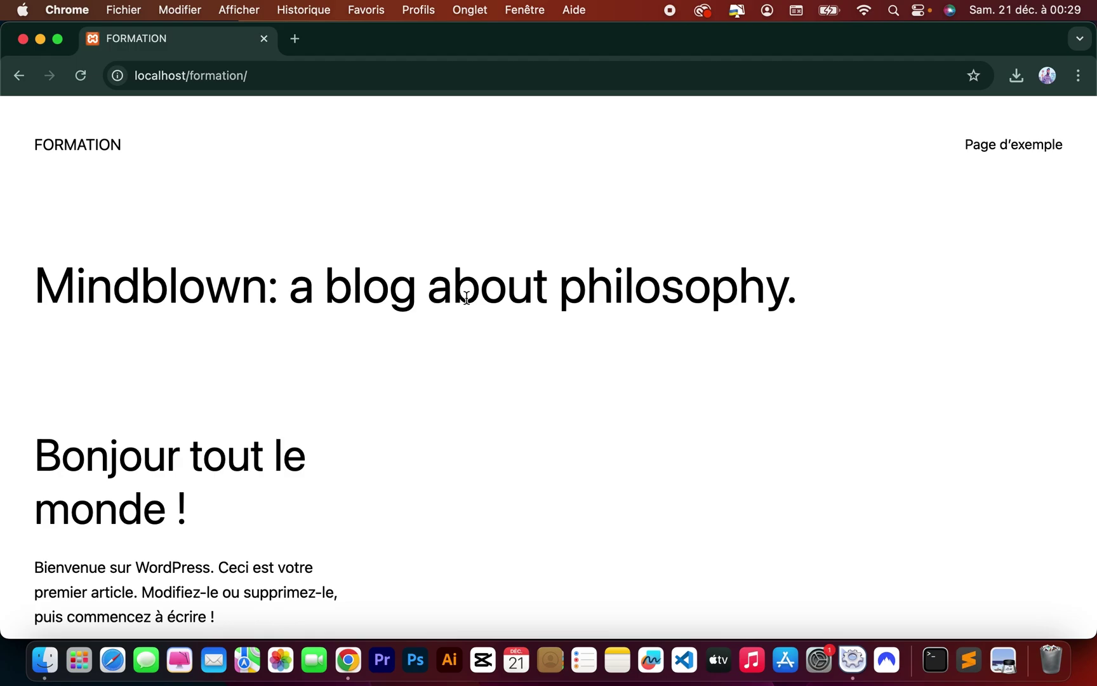
pyautogui.scroll(-15, 466, 297)
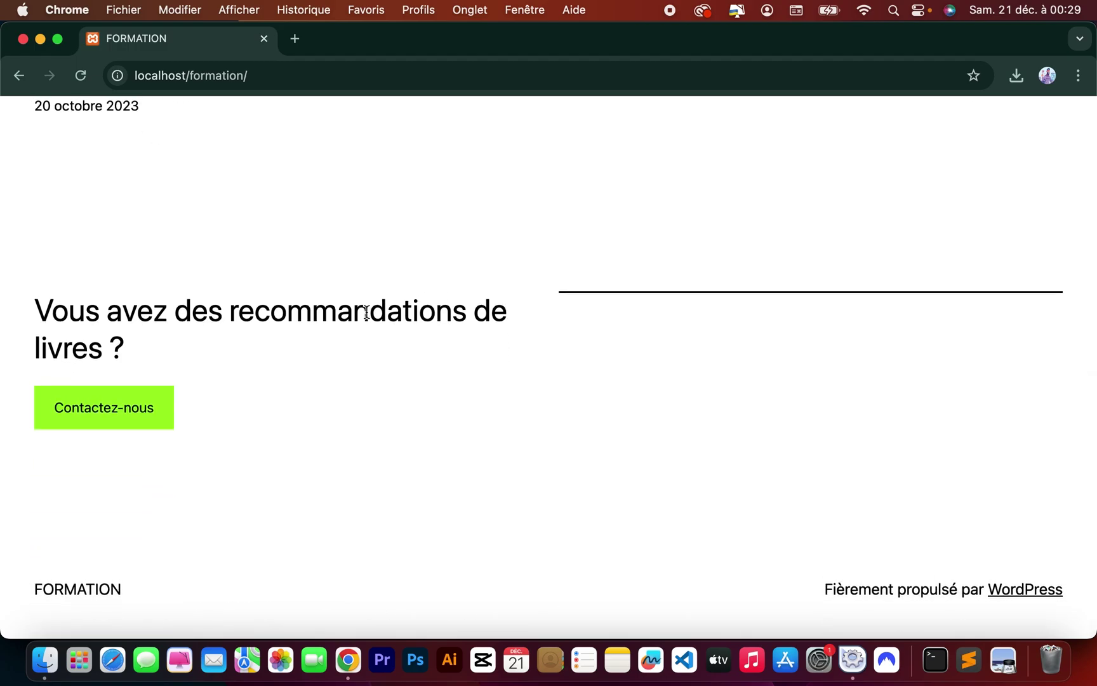
pyautogui.scroll(15, 366, 313)
pyautogui.scroll(-15, 366, 312)
pyautogui.scroll(15, 372, 390)
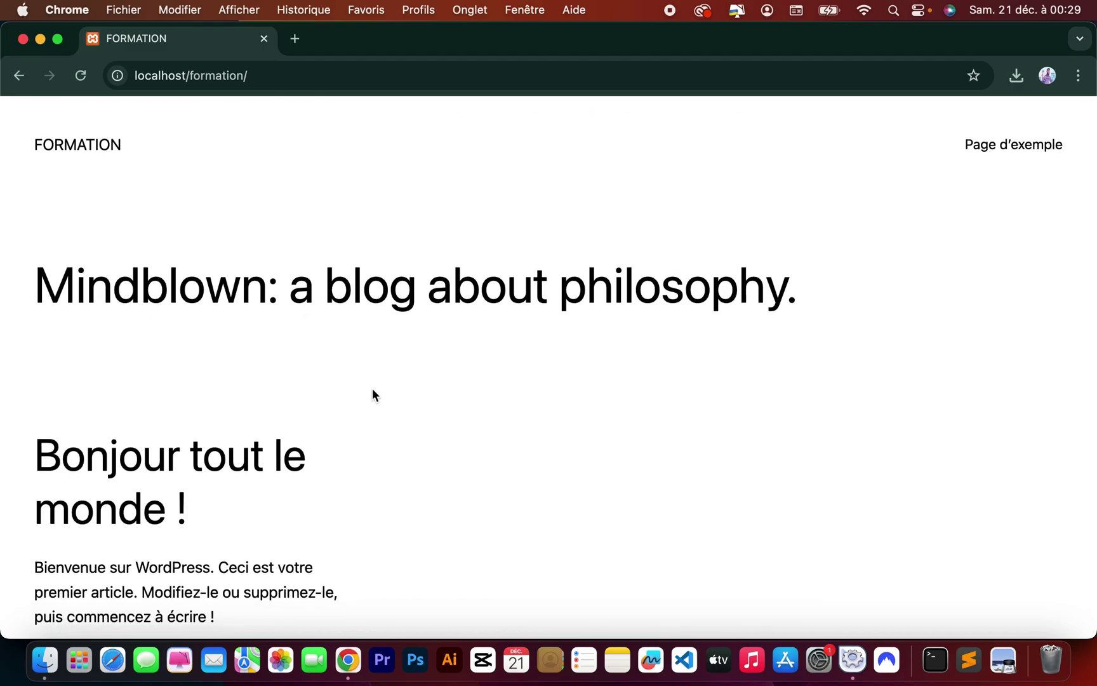
# Go to the admin login page at localhost/formation/wp-admin.
pyautogui.click(257, 75)
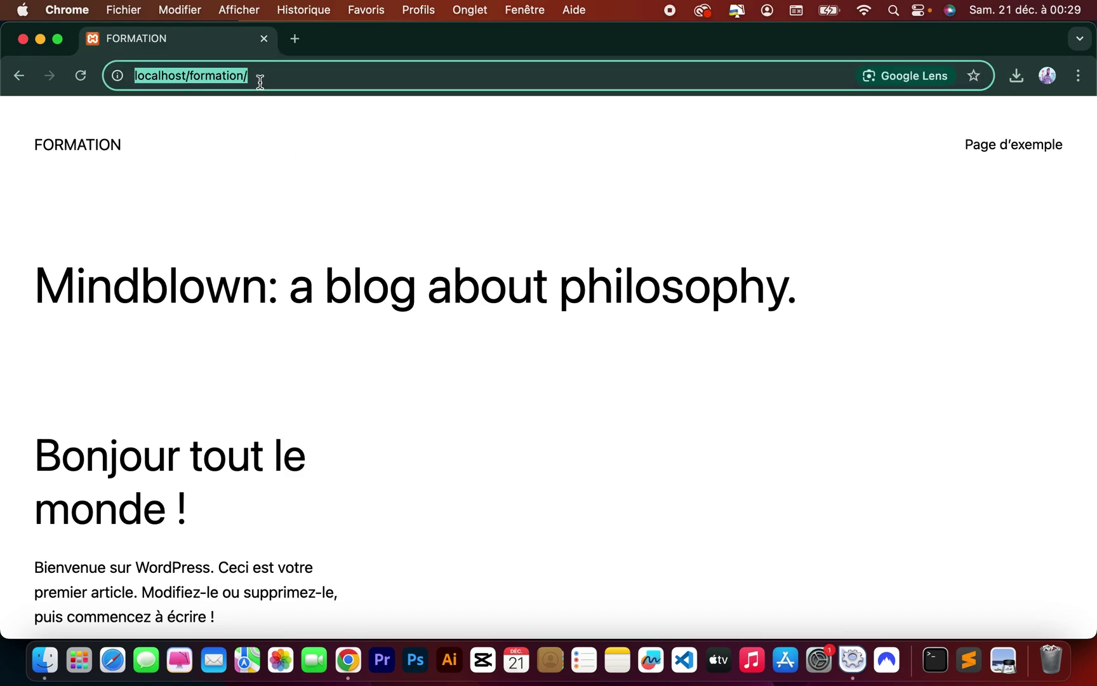
pyautogui.click(297, 75)
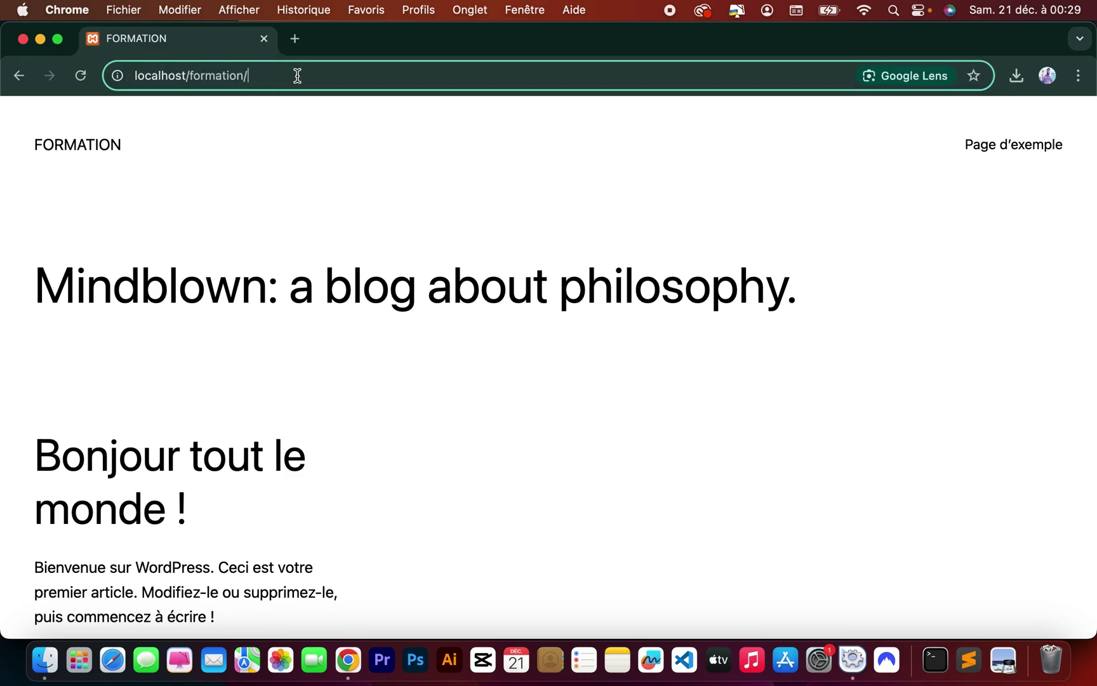
pyautogui.write('wp-admin')
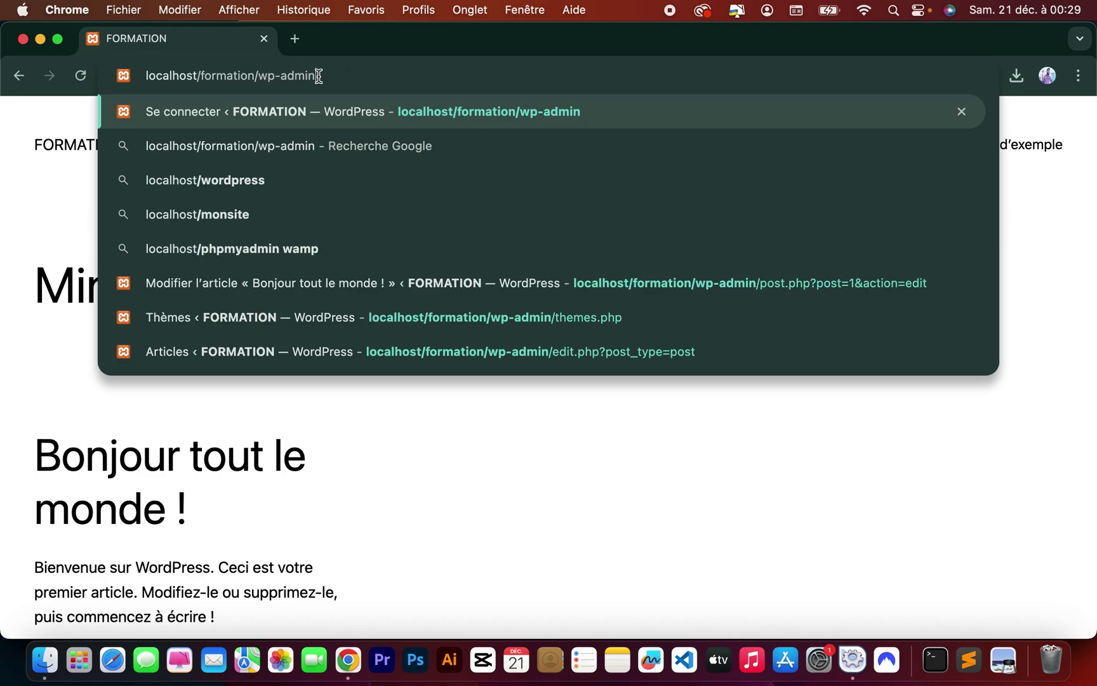
pyautogui.press('Return')
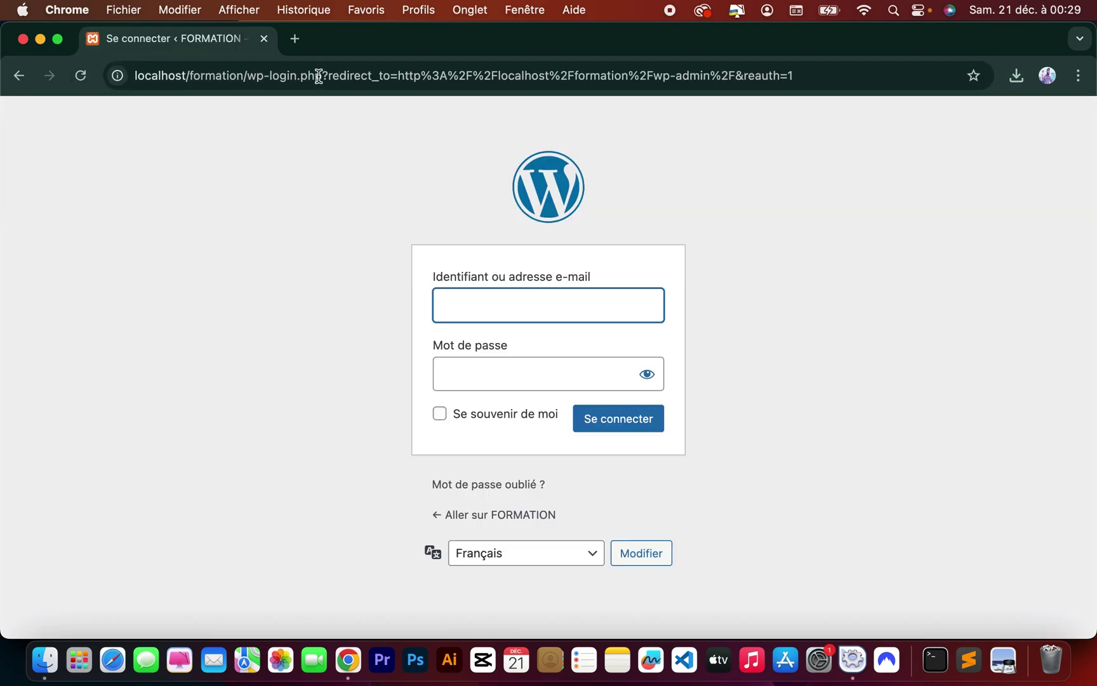
# Log in with the saved username and the account password, and dismiss Chrome's password warning.
pyautogui.click(464, 309)
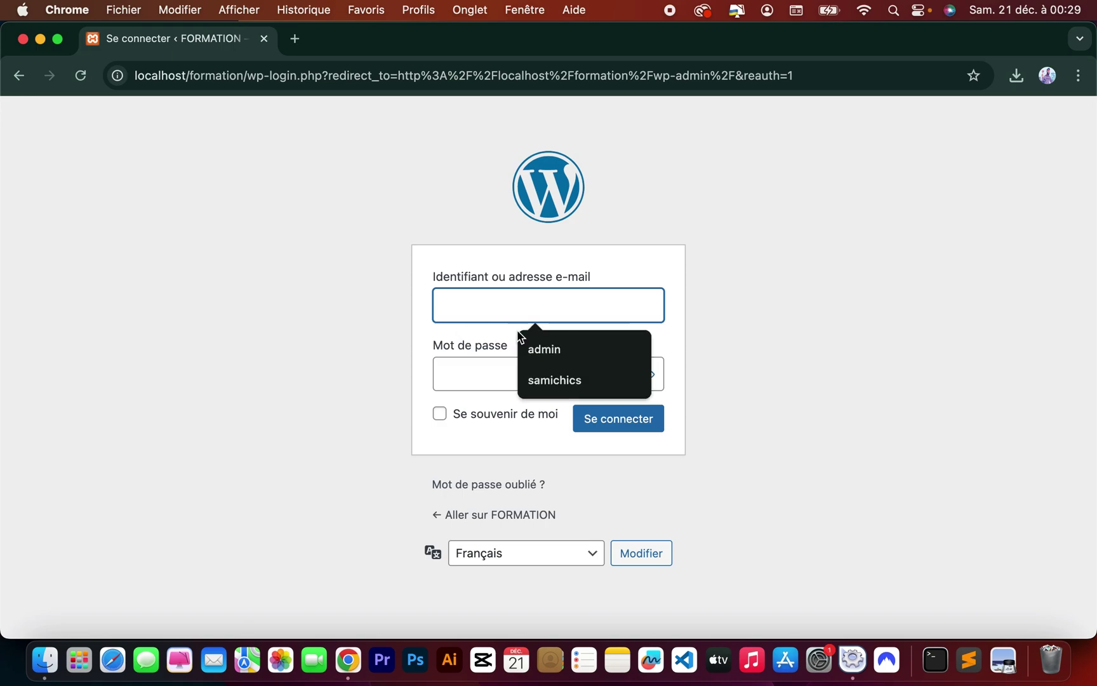
pyautogui.click(540, 346)
pyautogui.doubleClick(473, 312)
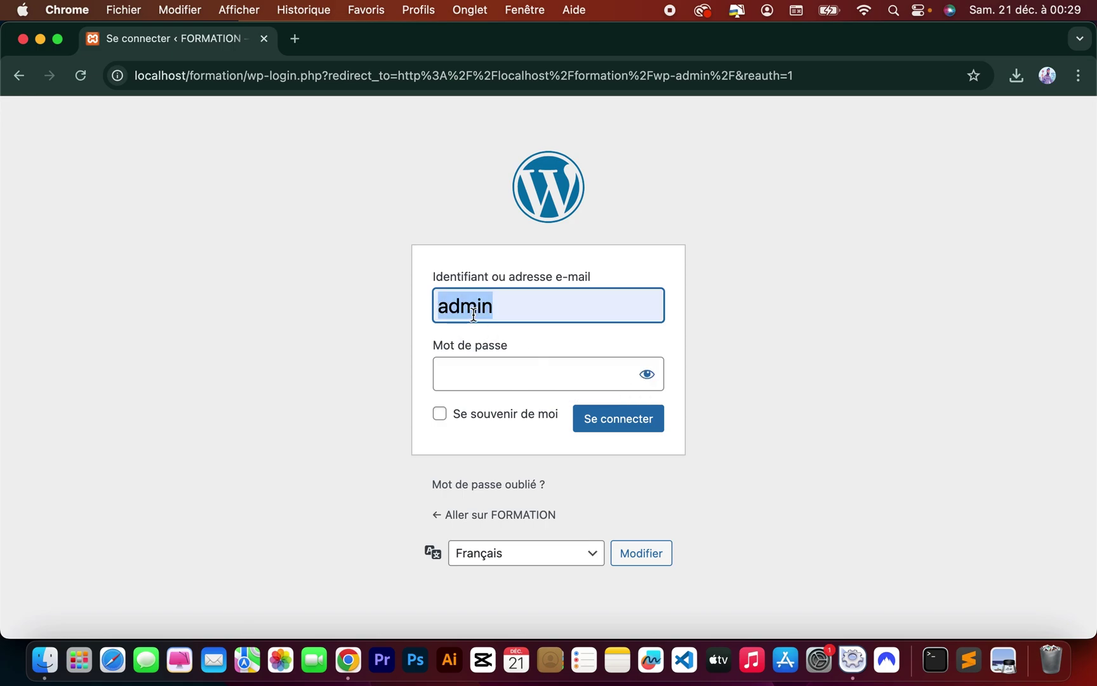
pyautogui.click(470, 377)
pyautogui.write('admin')
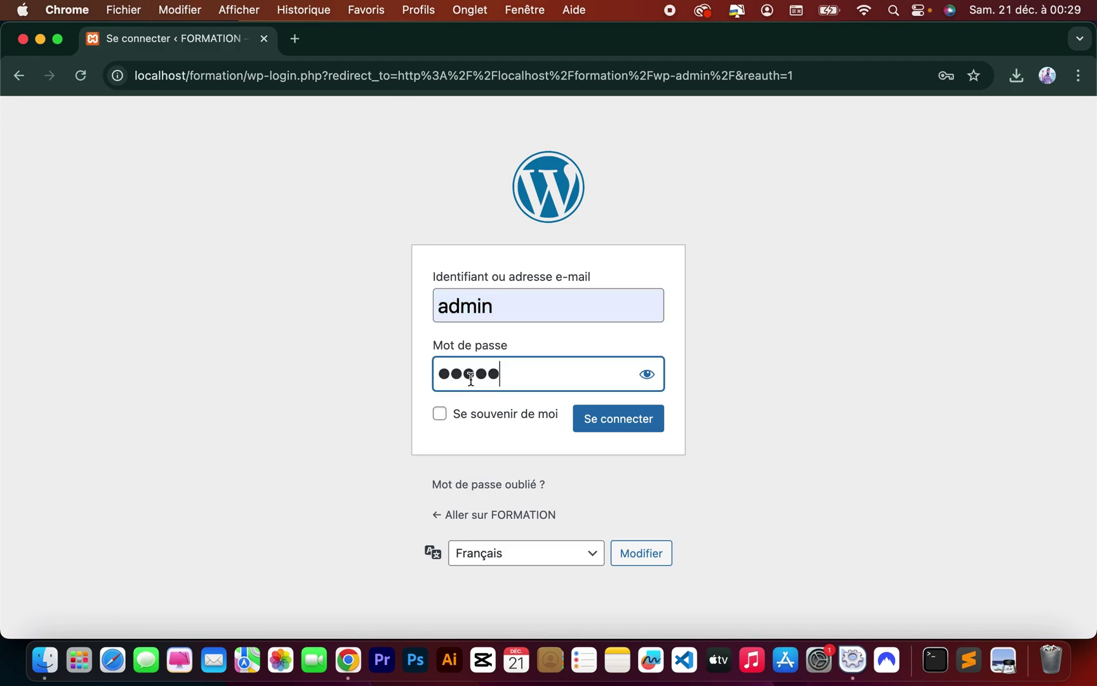
pyautogui.click(624, 433)
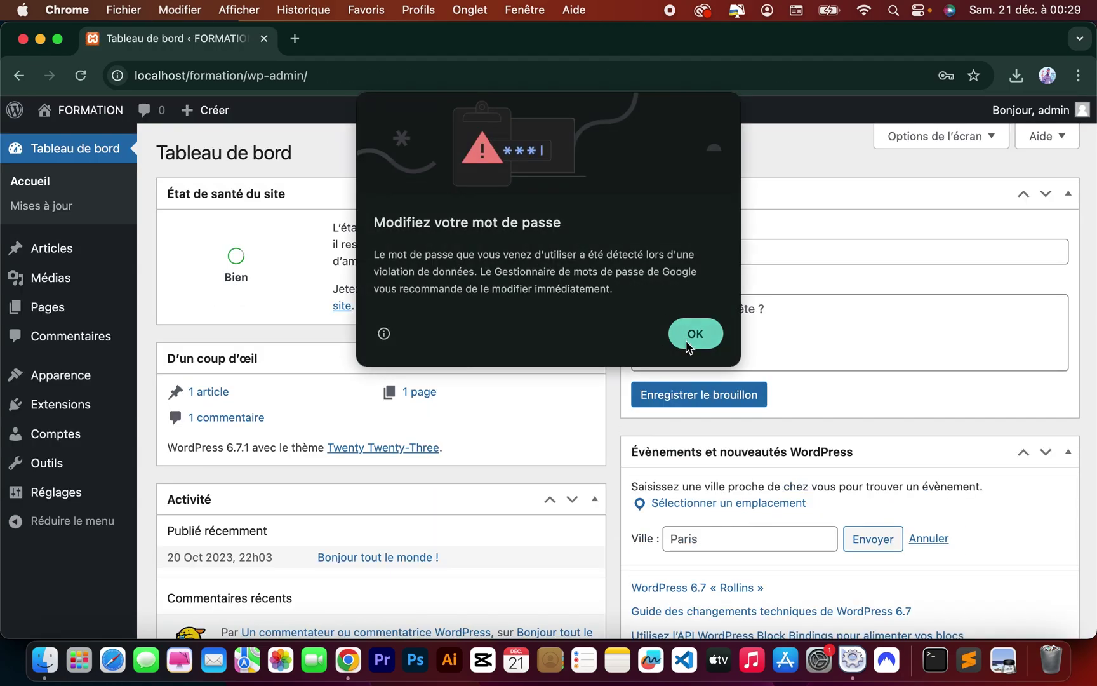
pyautogui.click(686, 342)
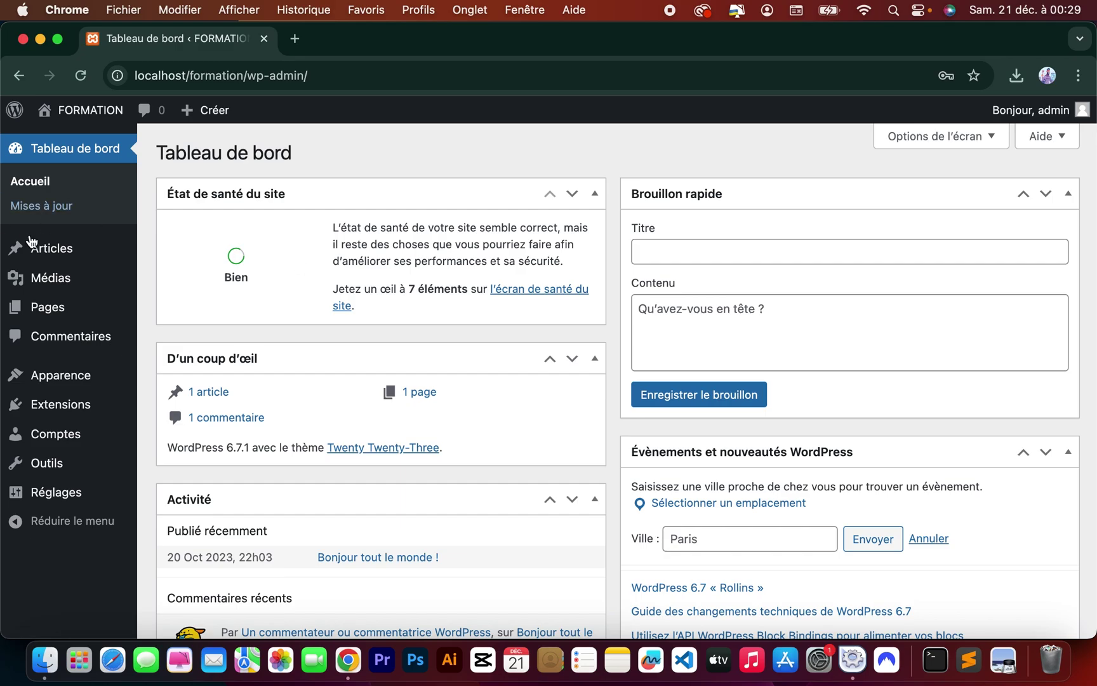
pyautogui.moveTo(79, 246)
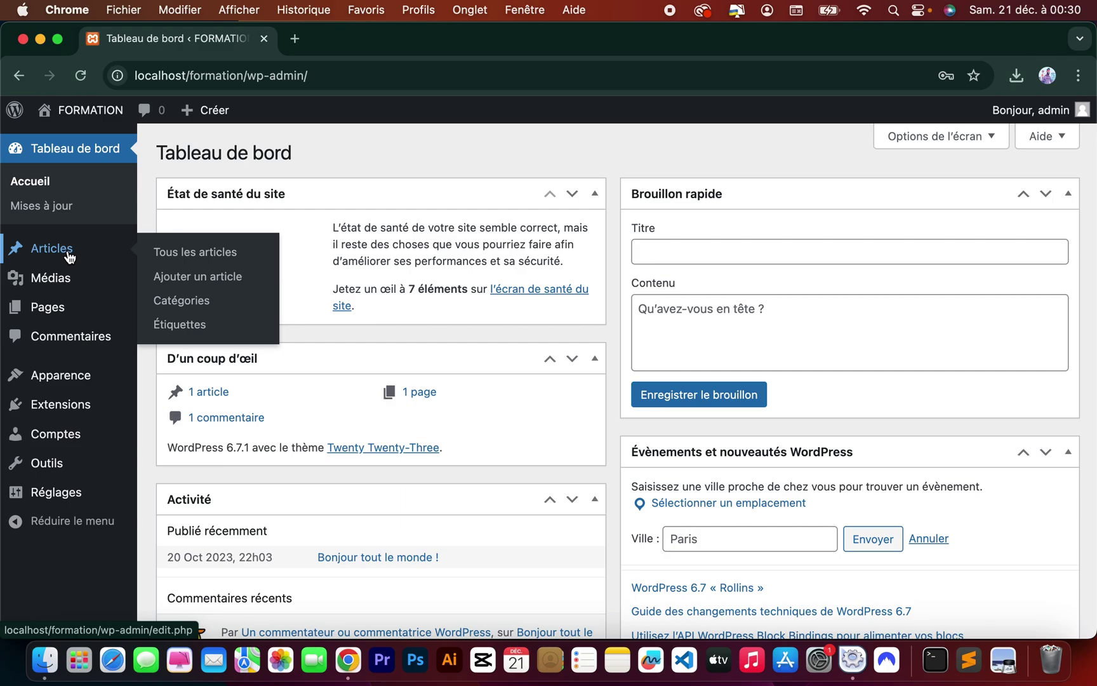
# Create a post category named Politique in Articles > Catégories.
pyautogui.click(190, 302)
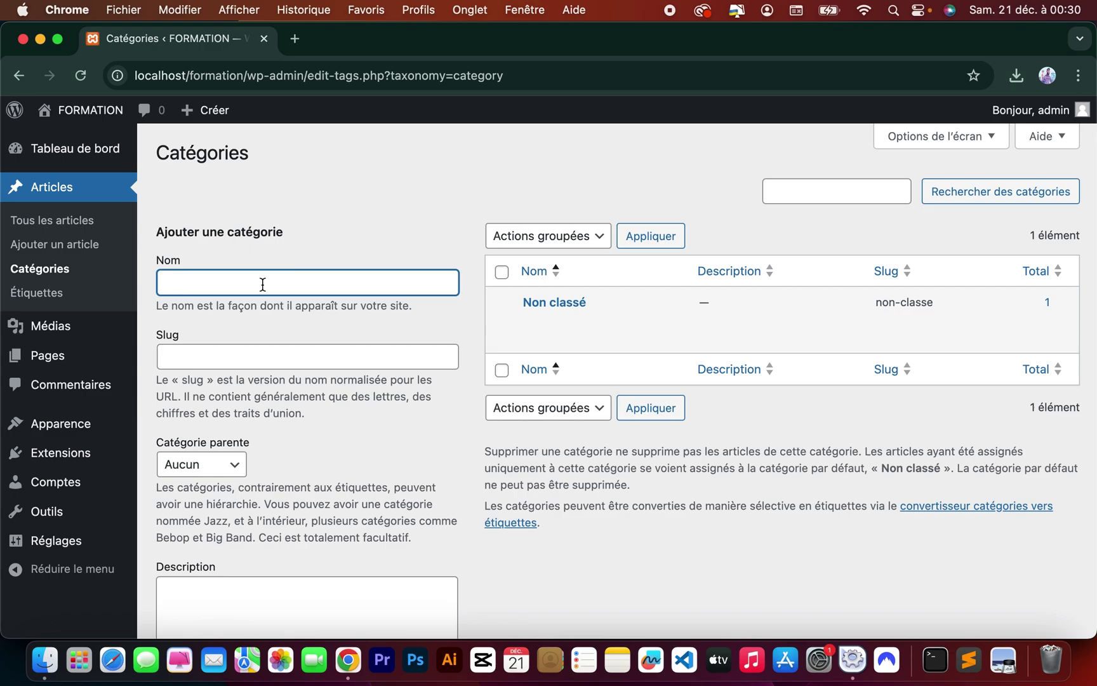
pyautogui.write('Politique')
pyautogui.scroll(-5, 332, 368)
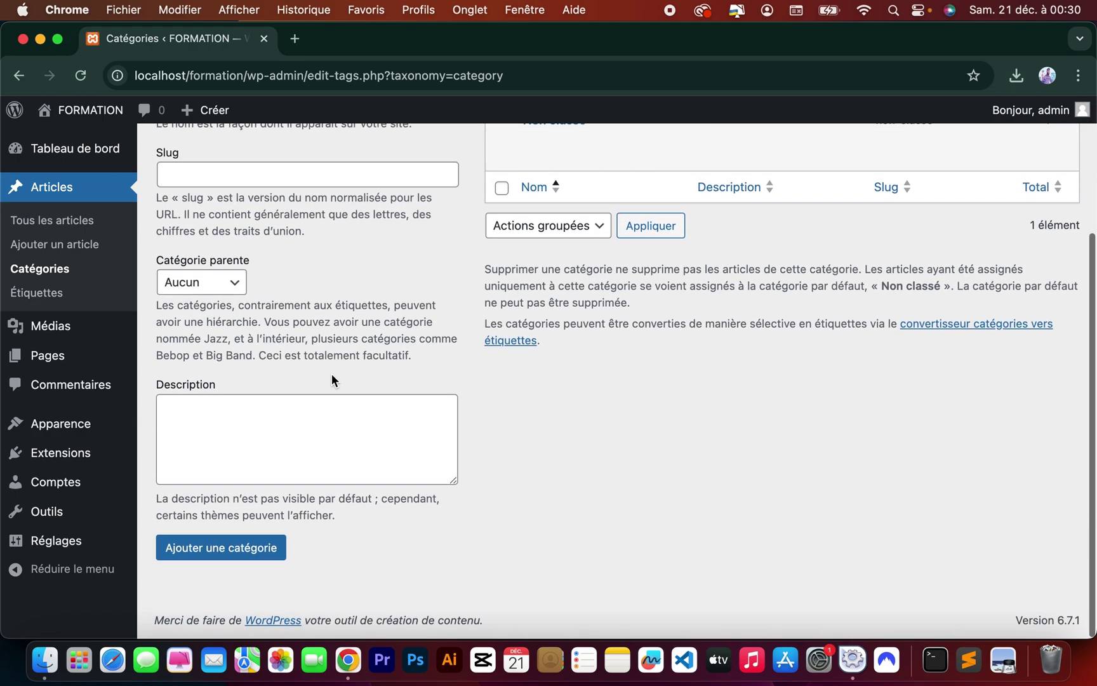
pyautogui.scroll(5, 323, 422)
pyautogui.scroll(-5, 323, 422)
pyautogui.scroll(5, 323, 422)
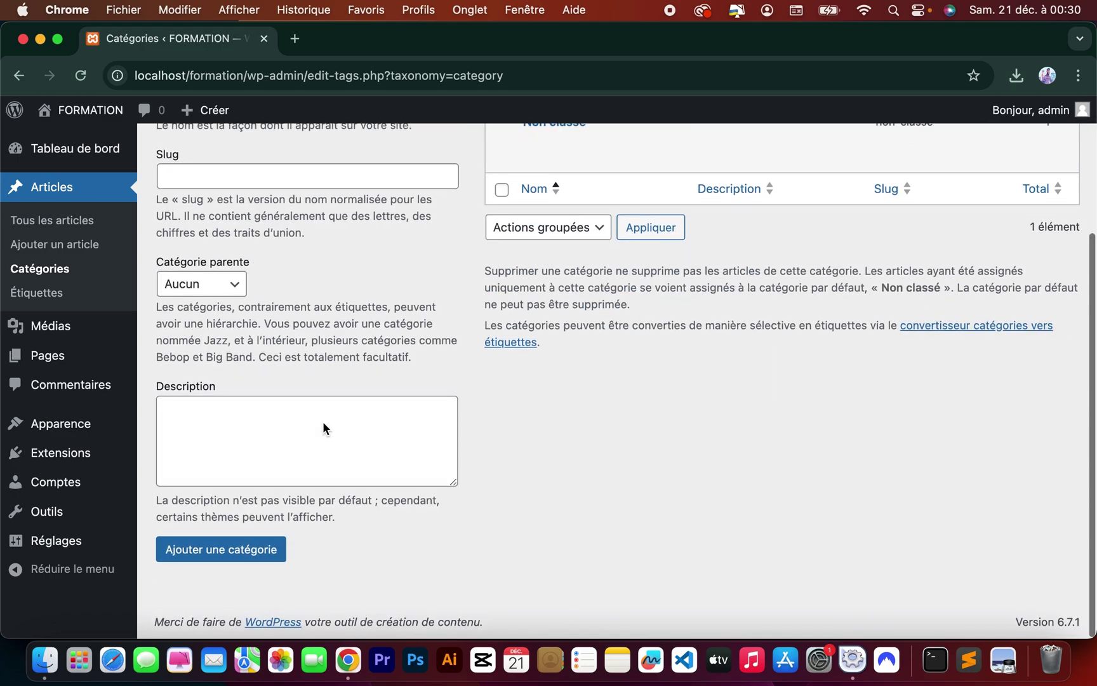
pyautogui.scroll(-5, 309, 380)
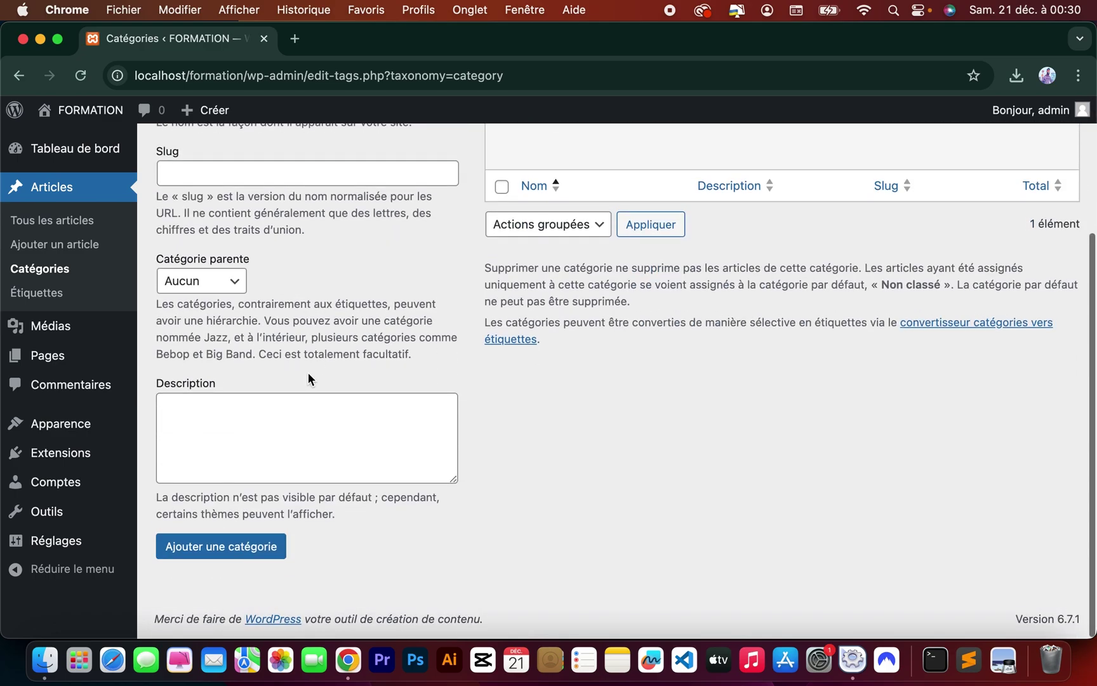
pyautogui.click(221, 550)
pyautogui.scroll(6, 748, 419)
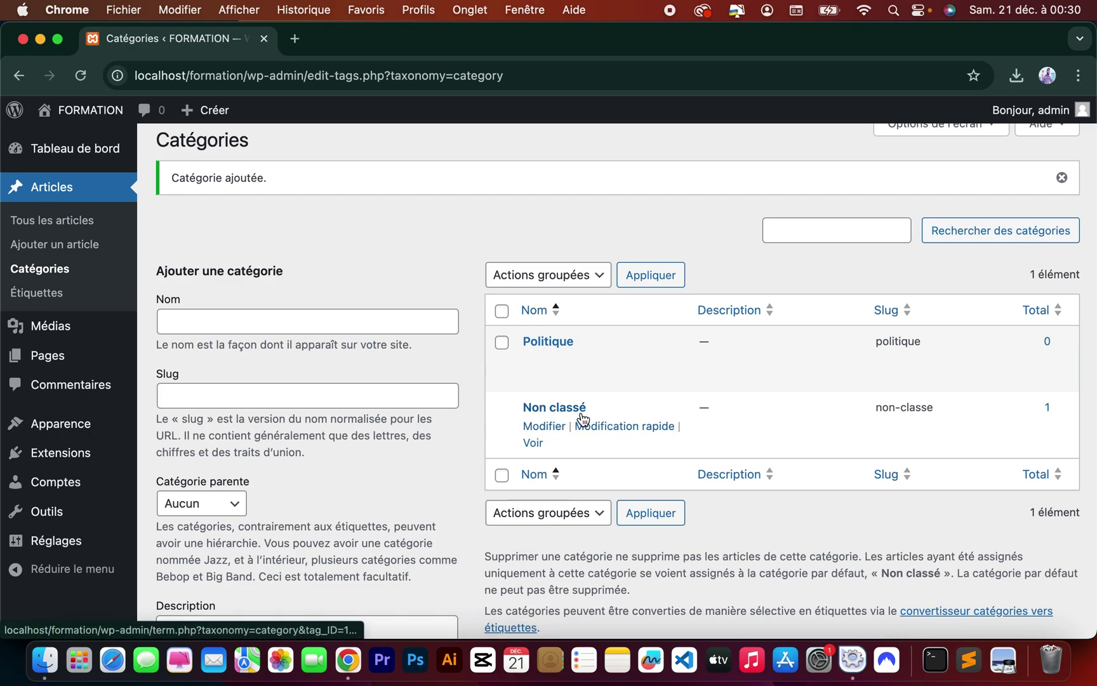
# Add a second category named Sport.
pyautogui.click(282, 316)
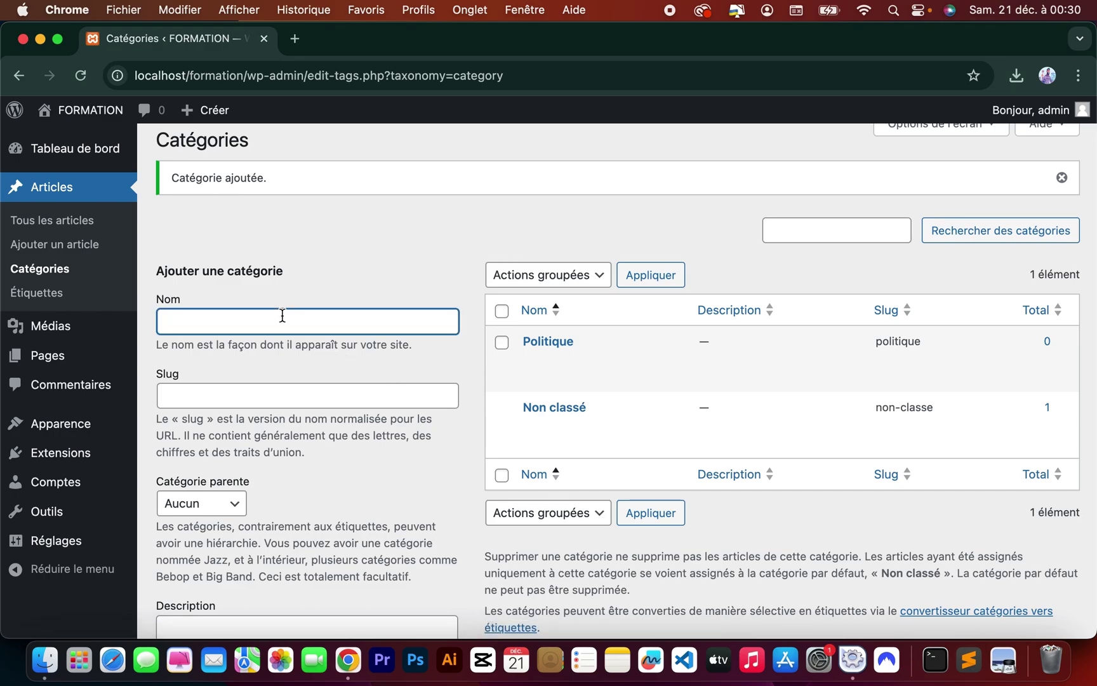
pyautogui.write('Sport')
pyautogui.scroll(-4, 329, 353)
pyautogui.click(222, 548)
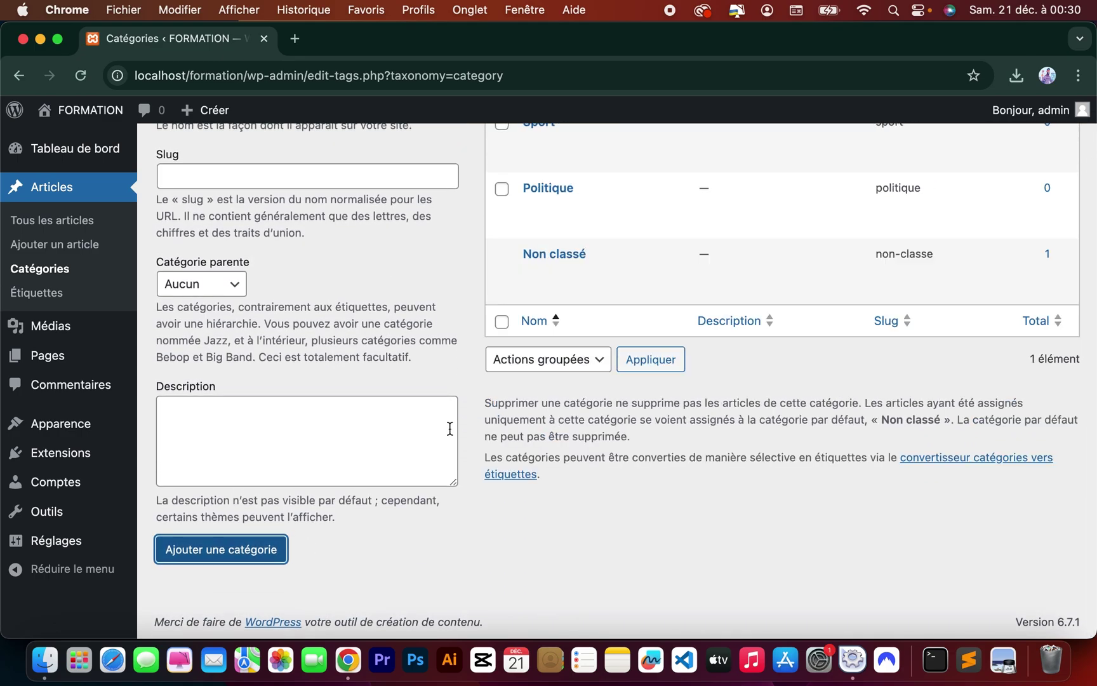
pyautogui.scroll(4, 450, 428)
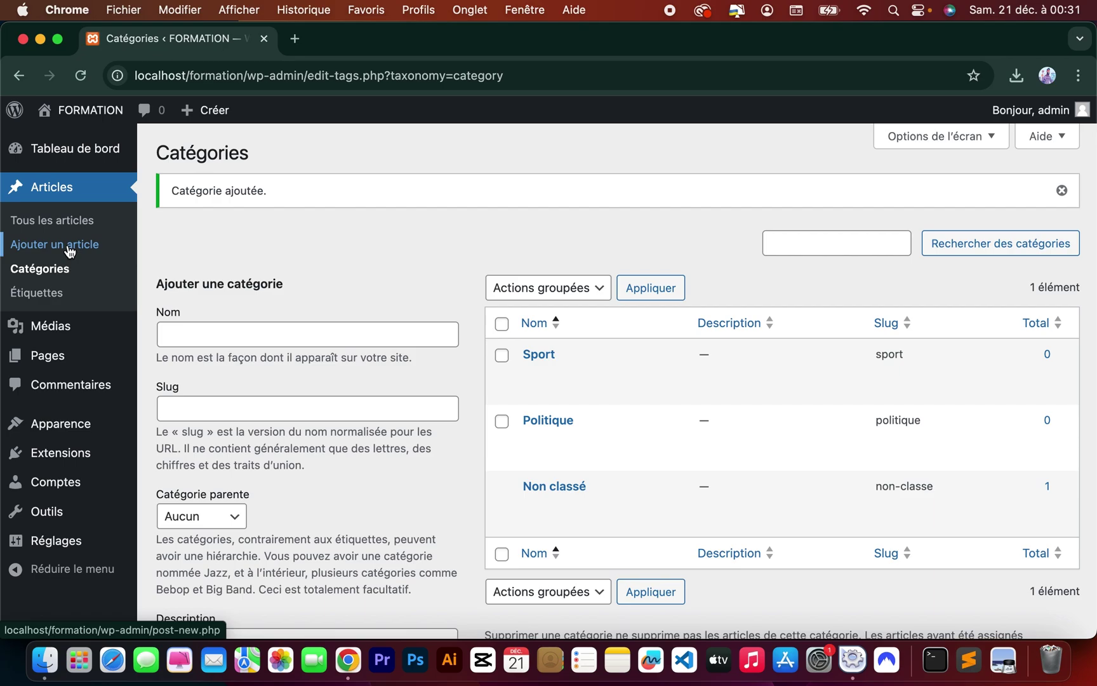
# Start a blank new article from Tous les articles and open a new Chrome tab beside it.
pyautogui.click(68, 245)
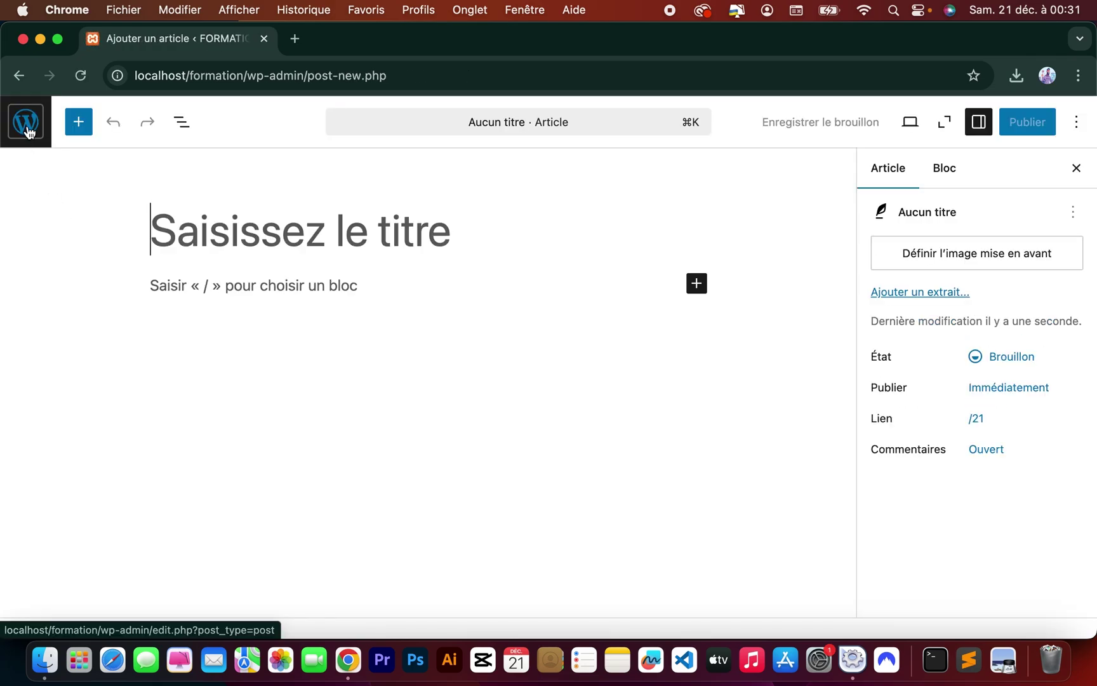
pyautogui.click(27, 131)
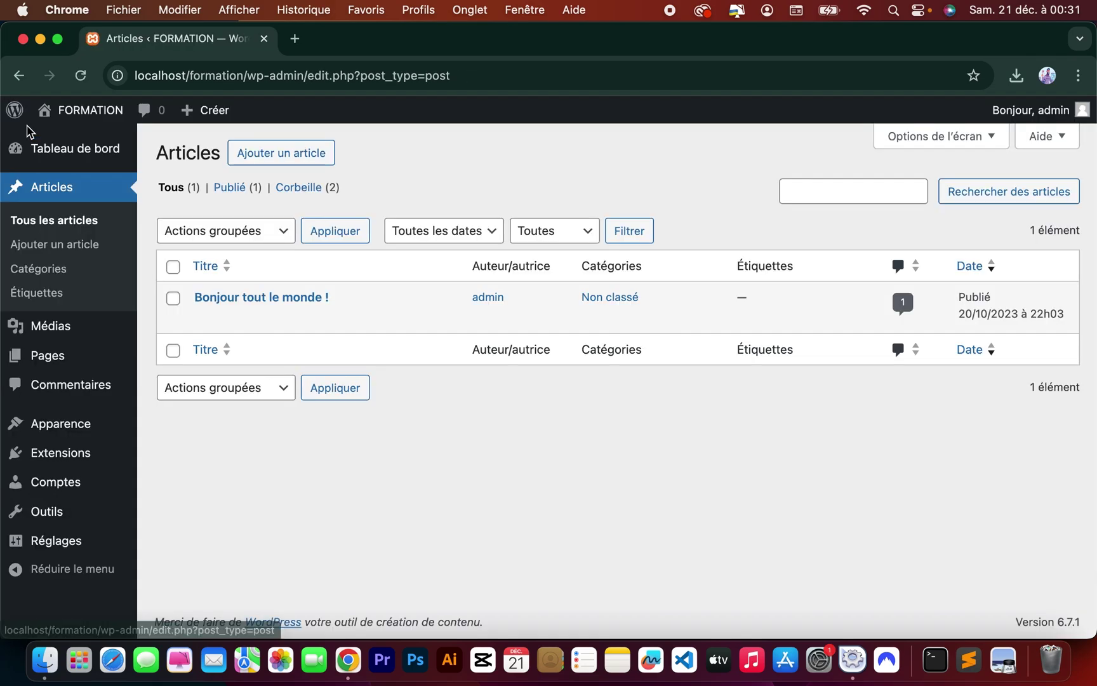
pyautogui.click(71, 221)
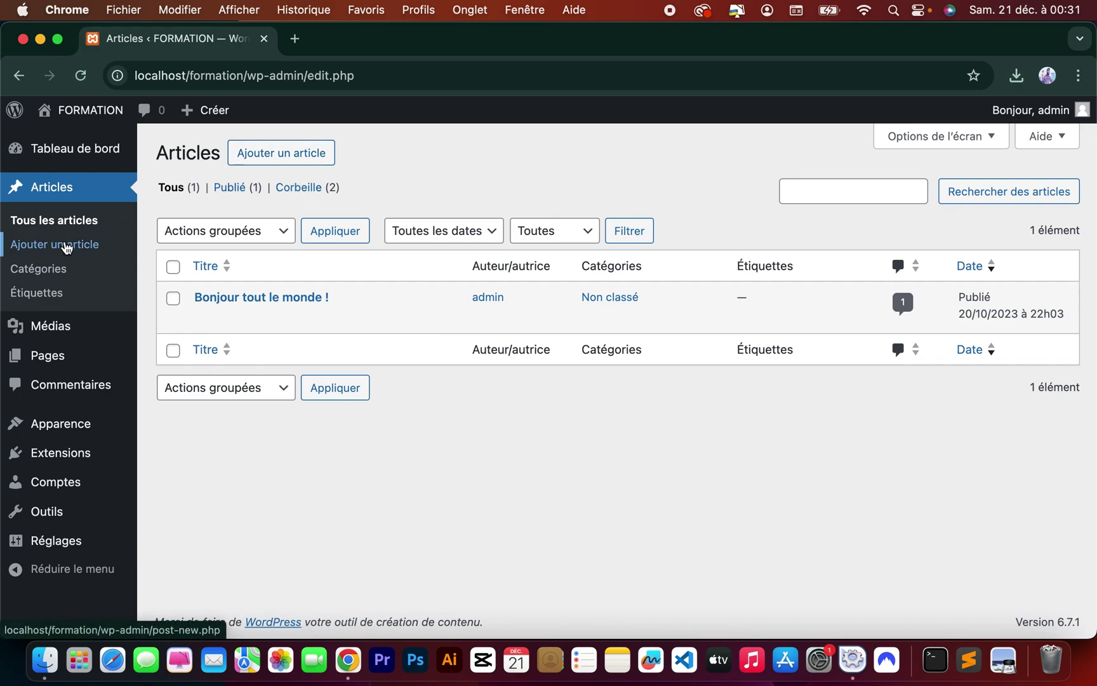
pyautogui.click(258, 159)
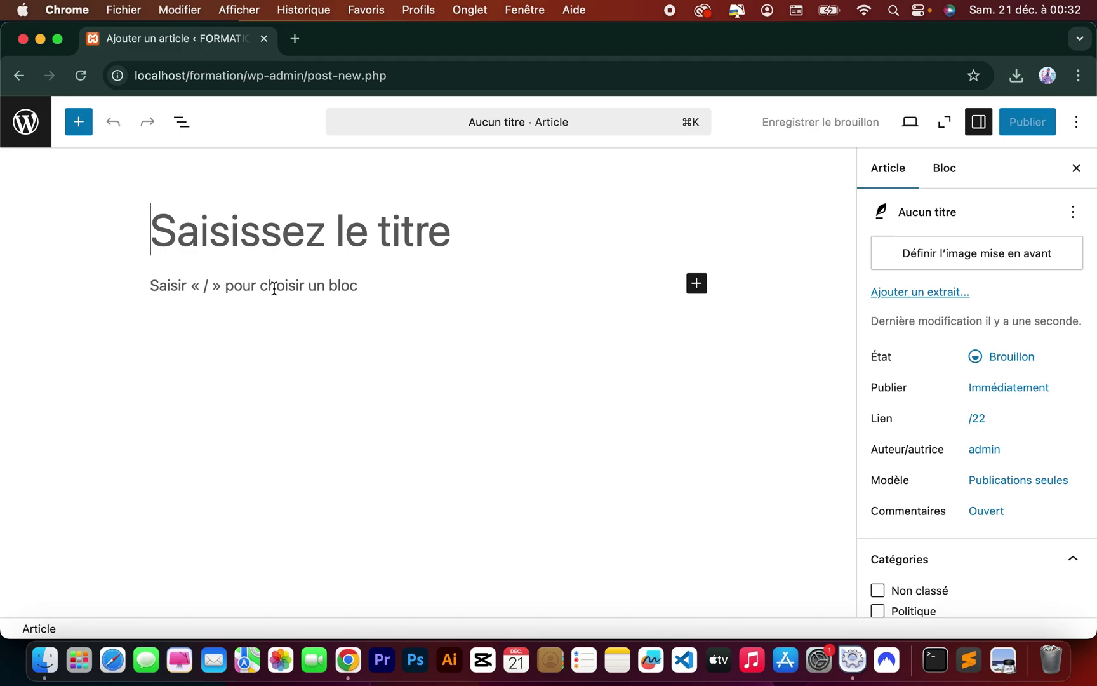
pyautogui.click(296, 36)
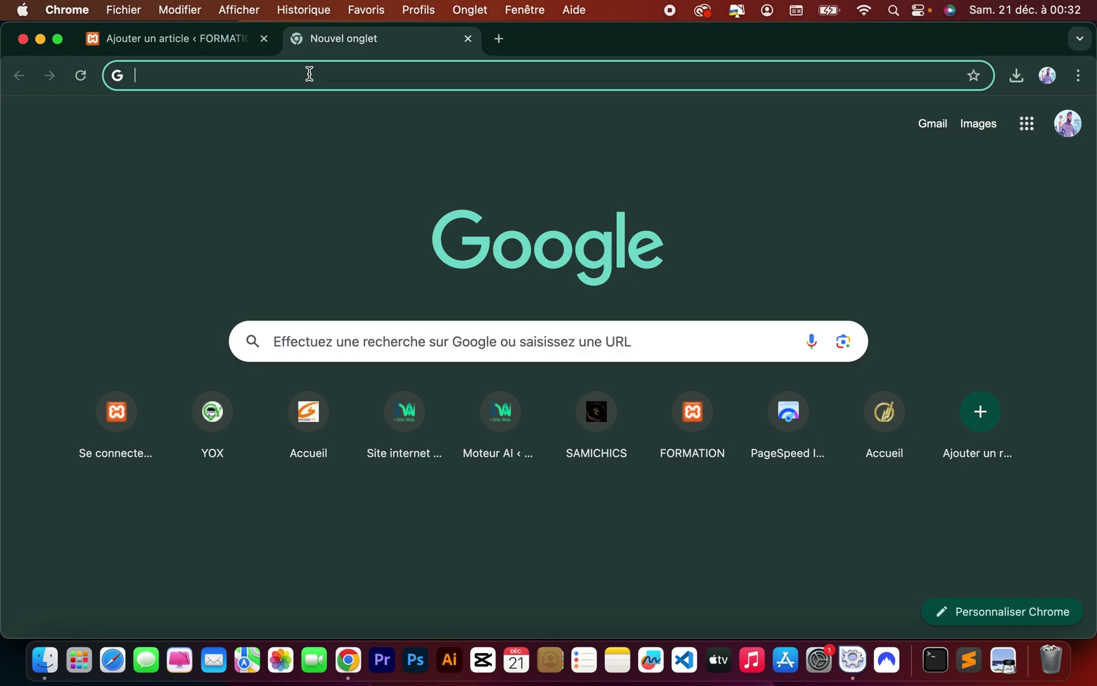
# Search Google for lorem ipsum and open lipsum.com.
pyautogui.write('rolore')
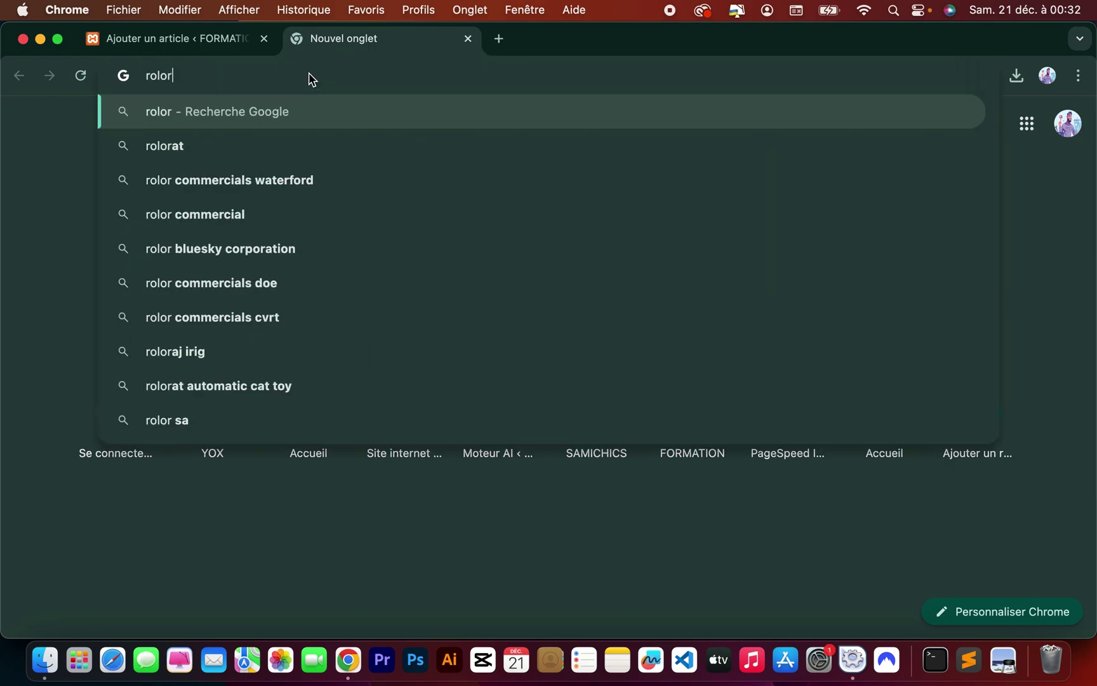
pyautogui.press('BackSpace')
pyautogui.press('BackSpace')
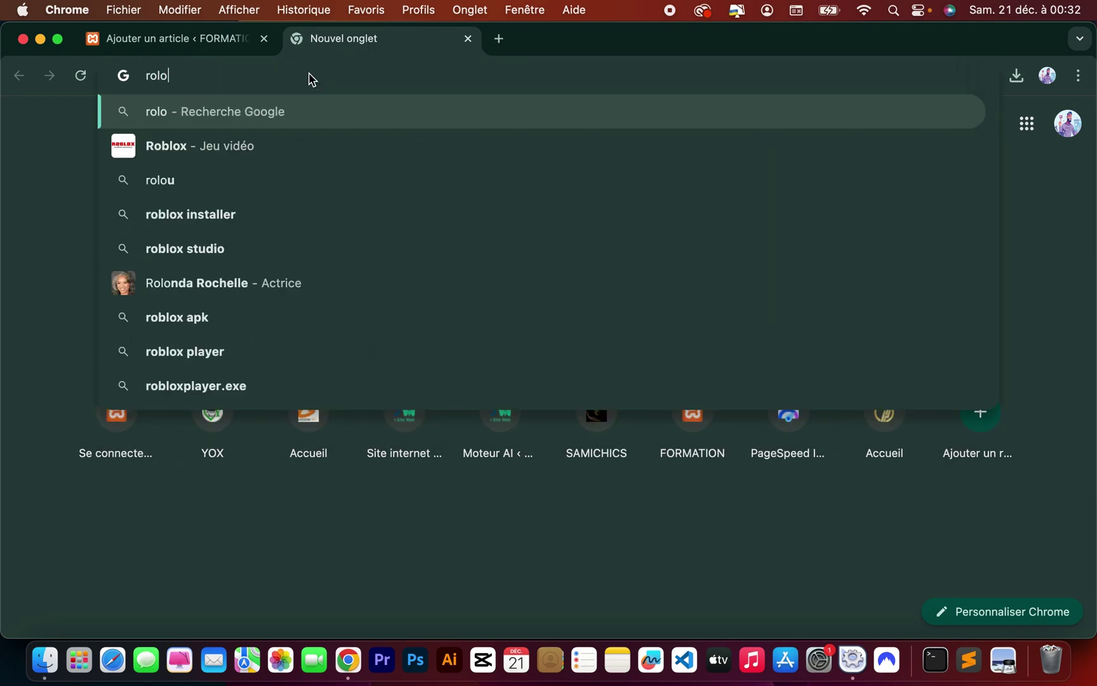
pyautogui.write('m')
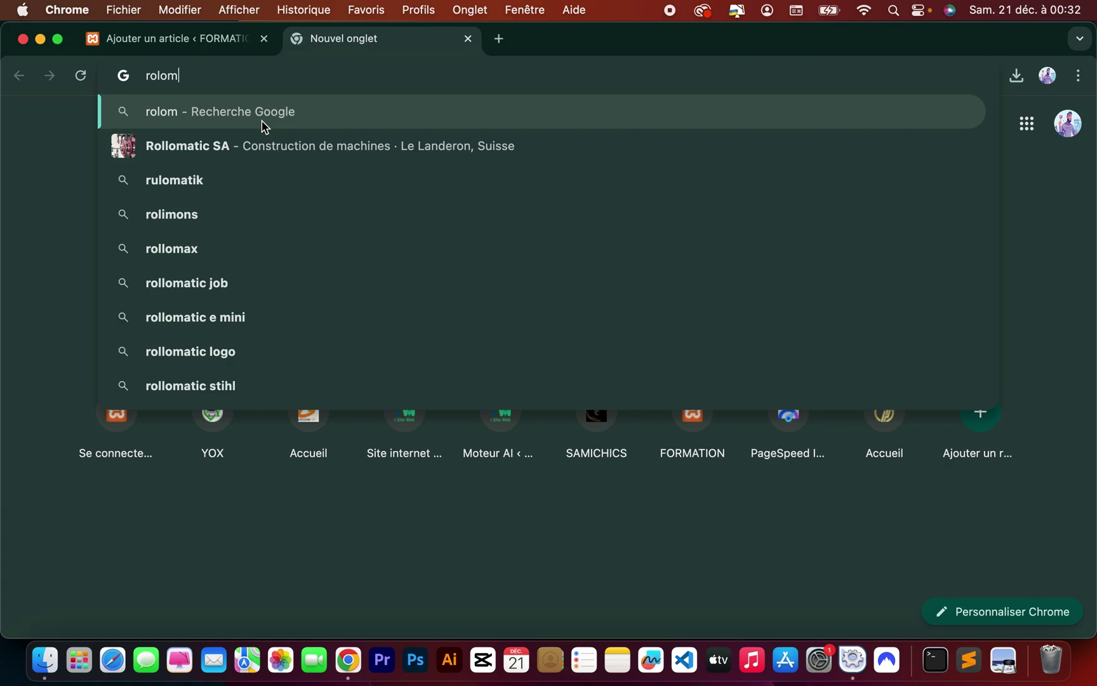
pyautogui.press('BackSpace')
pyautogui.press('BackSpace')
pyautogui.press('BackSpace')
pyautogui.press('BackSpace')
pyautogui.press('BackSpace')
pyautogui.press('BackSpace')
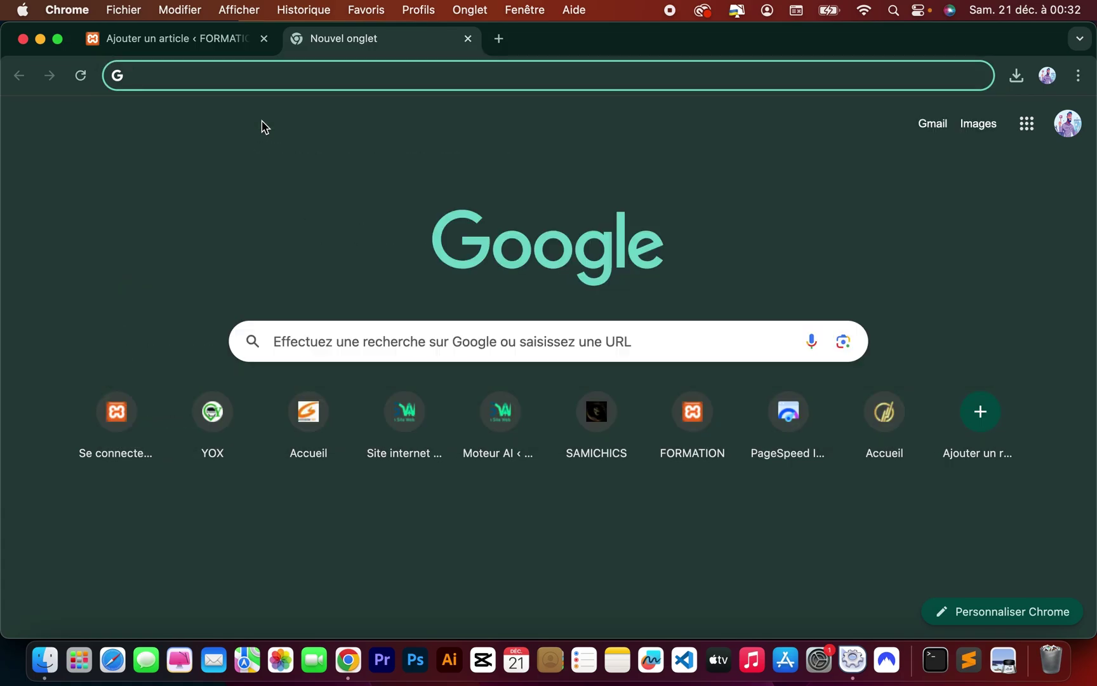
pyautogui.write('lore')
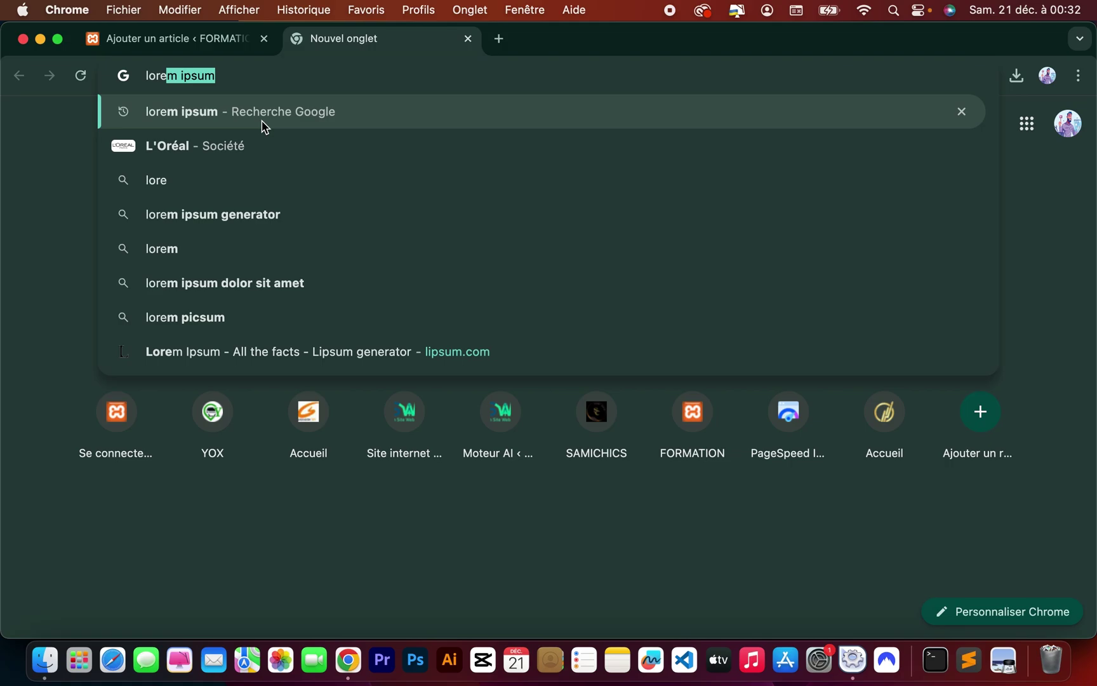
pyautogui.press('Return')
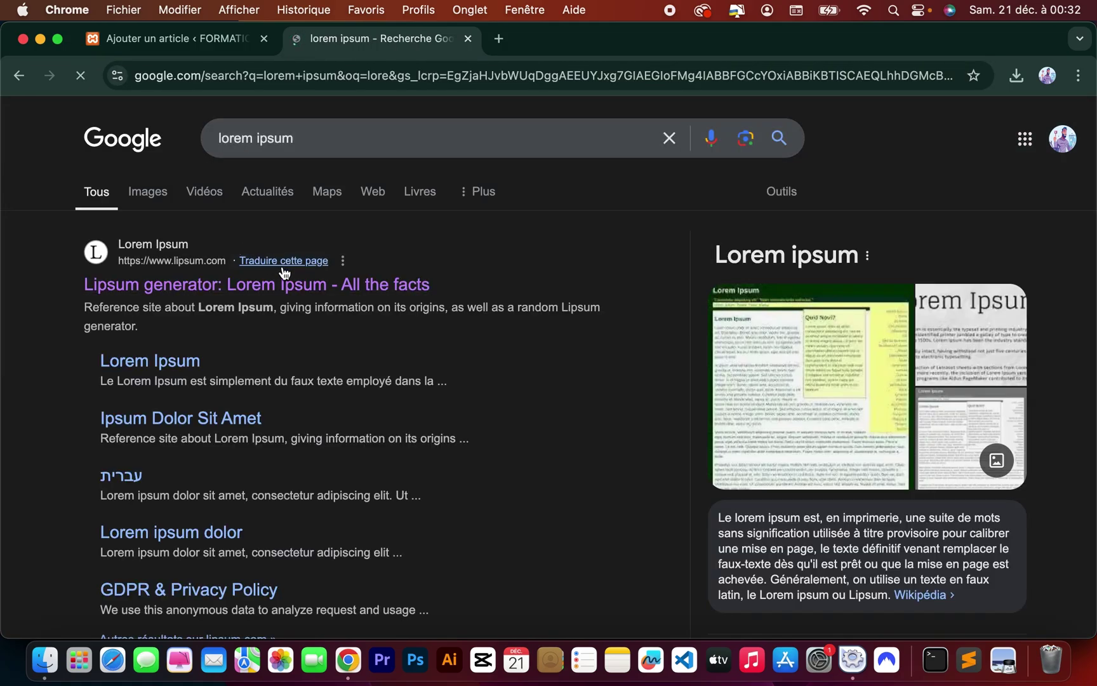
pyautogui.click(232, 283)
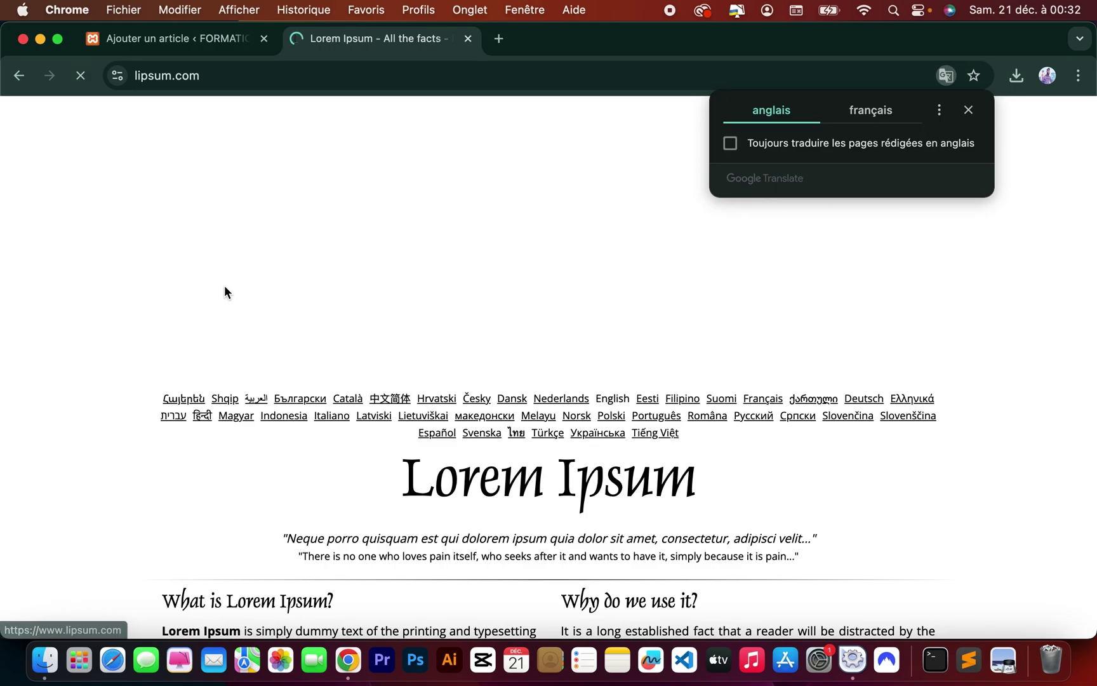
# Paste the heading 'What is Lorem Ipsum?' into the draft's title.
pyautogui.scroll(-5, 449, 386)
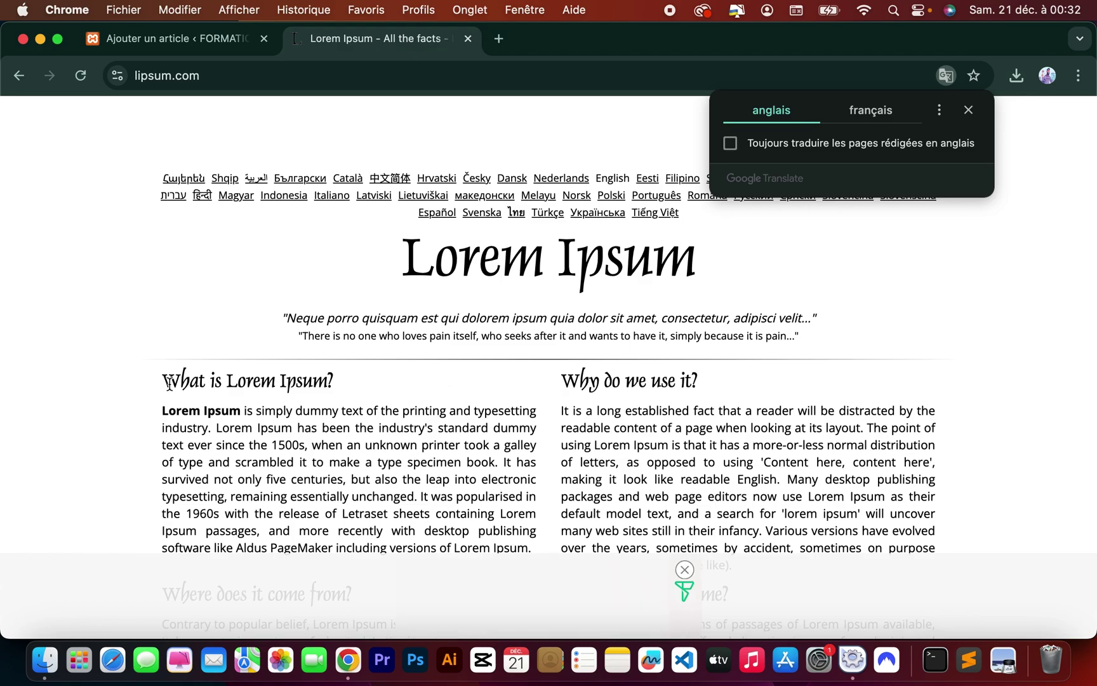
pyautogui.moveTo(170, 383); pyautogui.dragTo(345, 381)
pyautogui.press('super+c')
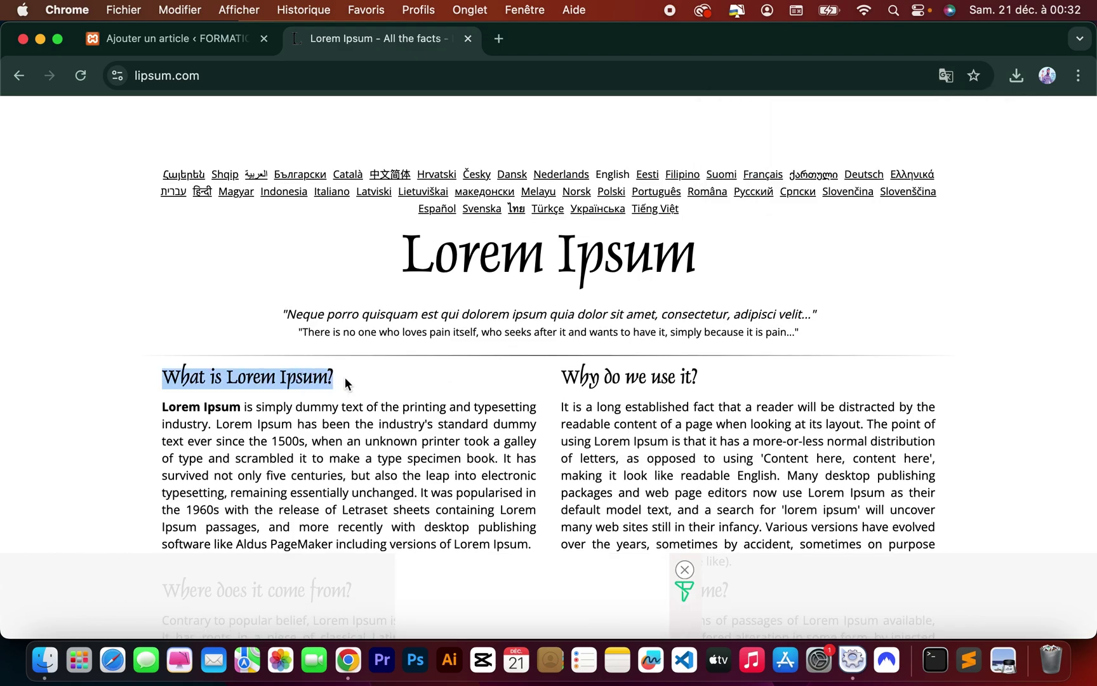
pyautogui.click(172, 38)
pyautogui.press('super+v')
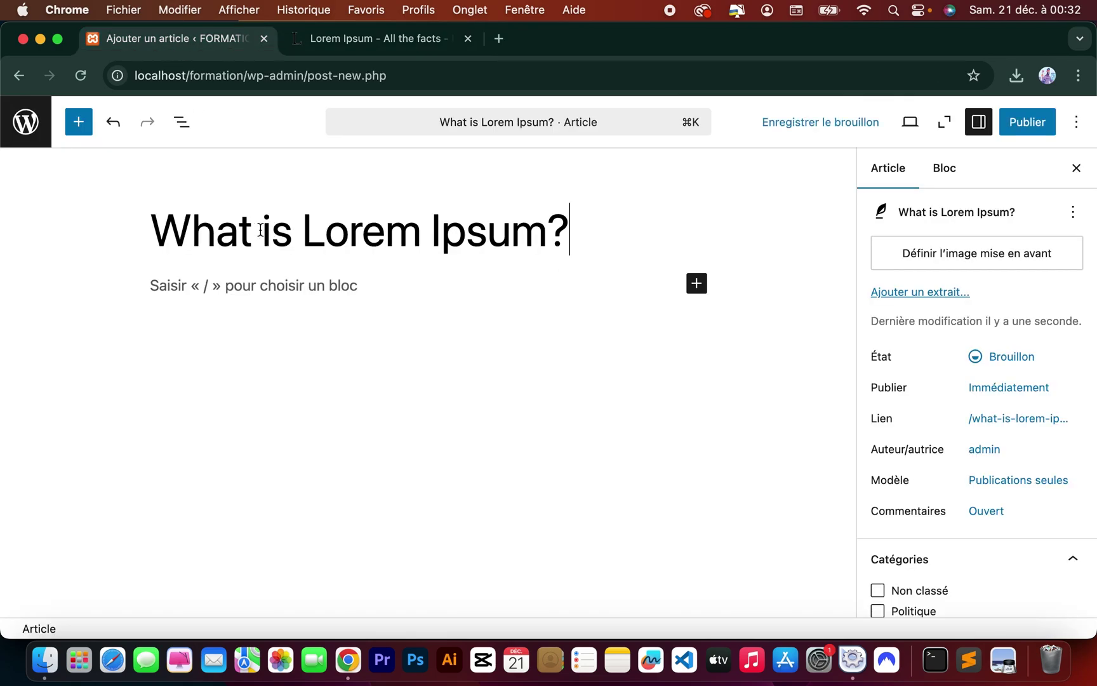
# Copy the first Lorem Ipsum paragraph from lipsum.com for the article body.
pyautogui.click(380, 43)
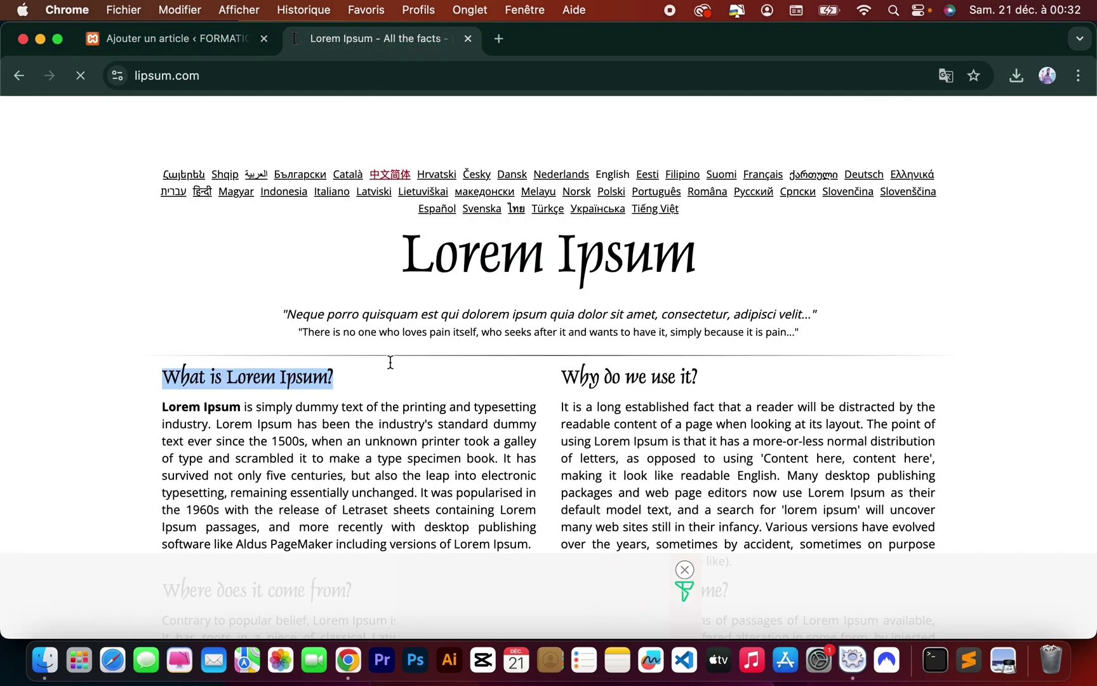
pyautogui.scroll(-3, 403, 400)
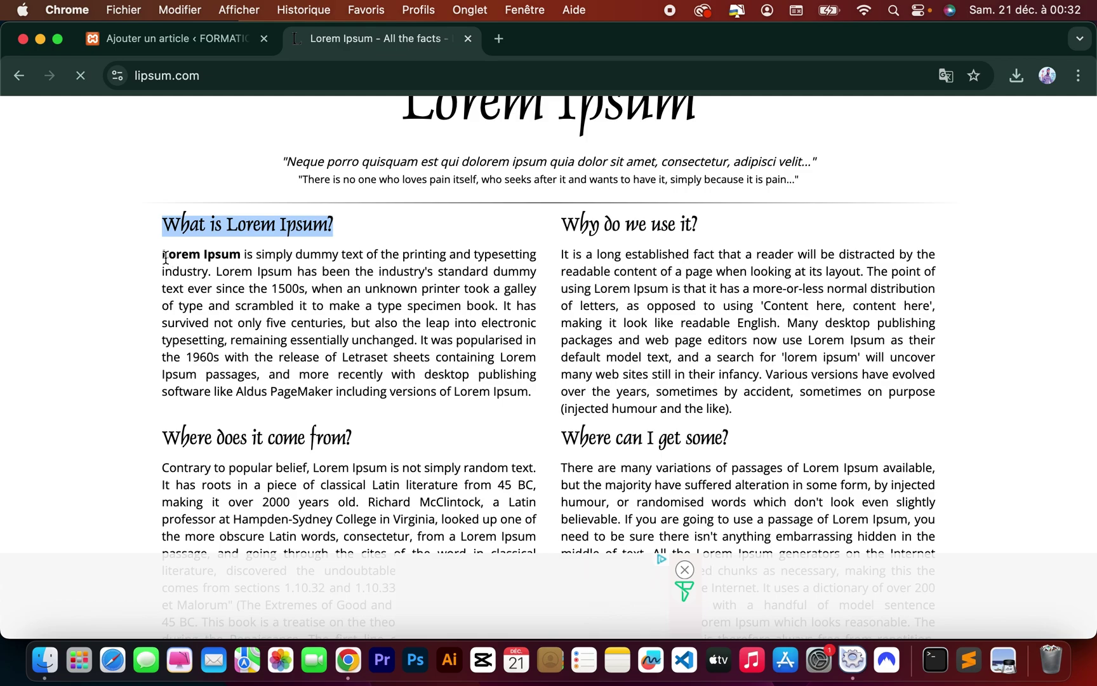
pyautogui.moveTo(165, 257); pyautogui.dragTo(533, 399)
pyautogui.press('super+c')
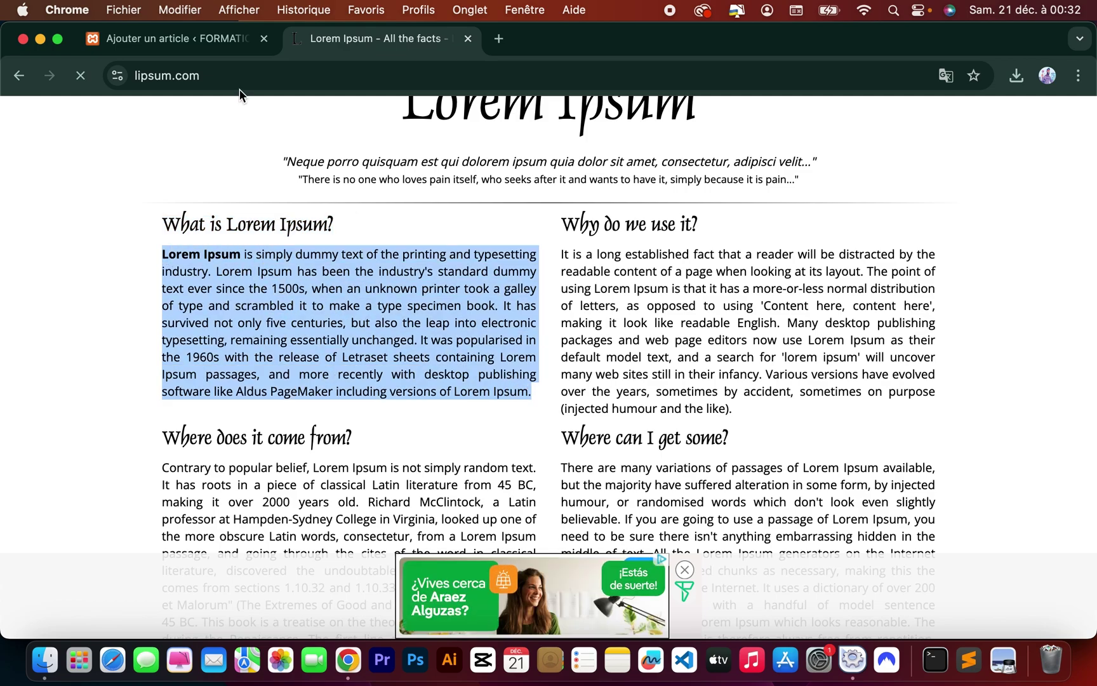
pyautogui.click(204, 43)
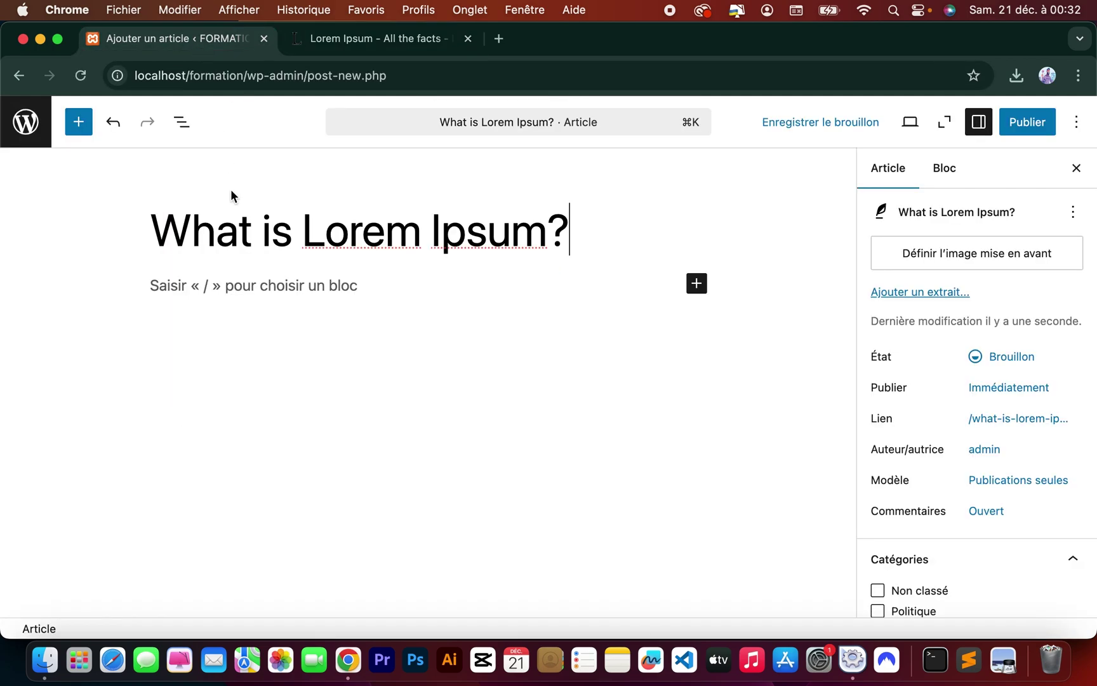
# Paste the lipsum.com paragraph into the body and bold its opening words 'Lorem Ipsum'.
pyautogui.click(239, 288)
pyautogui.press('super+v')
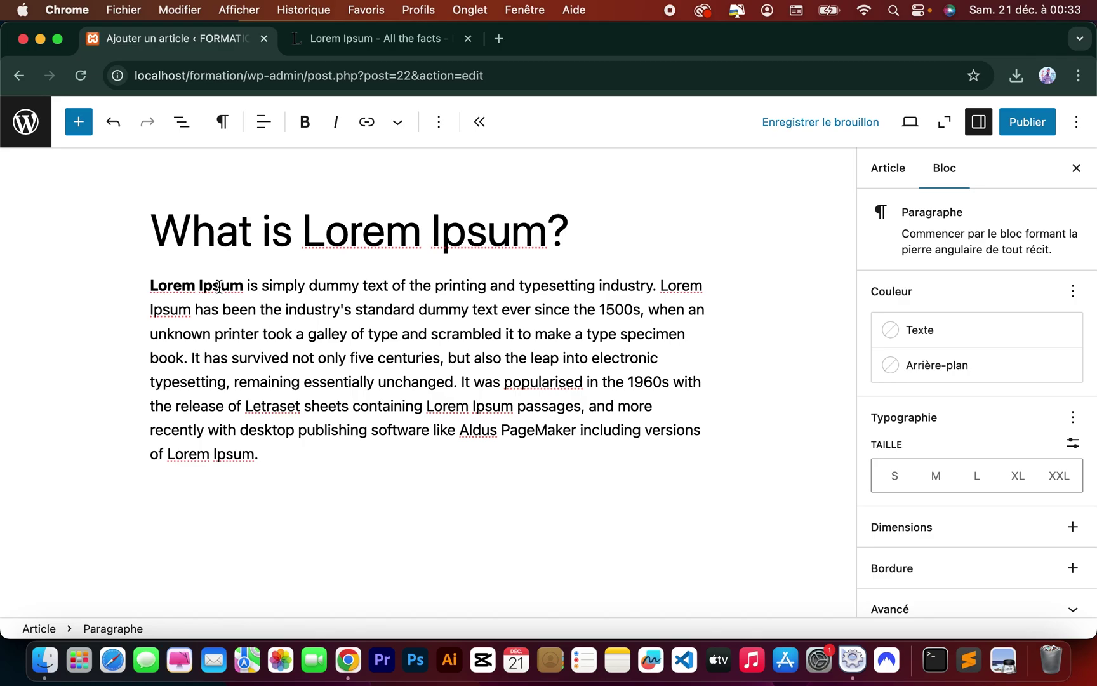
pyautogui.doubleClick(219, 287)
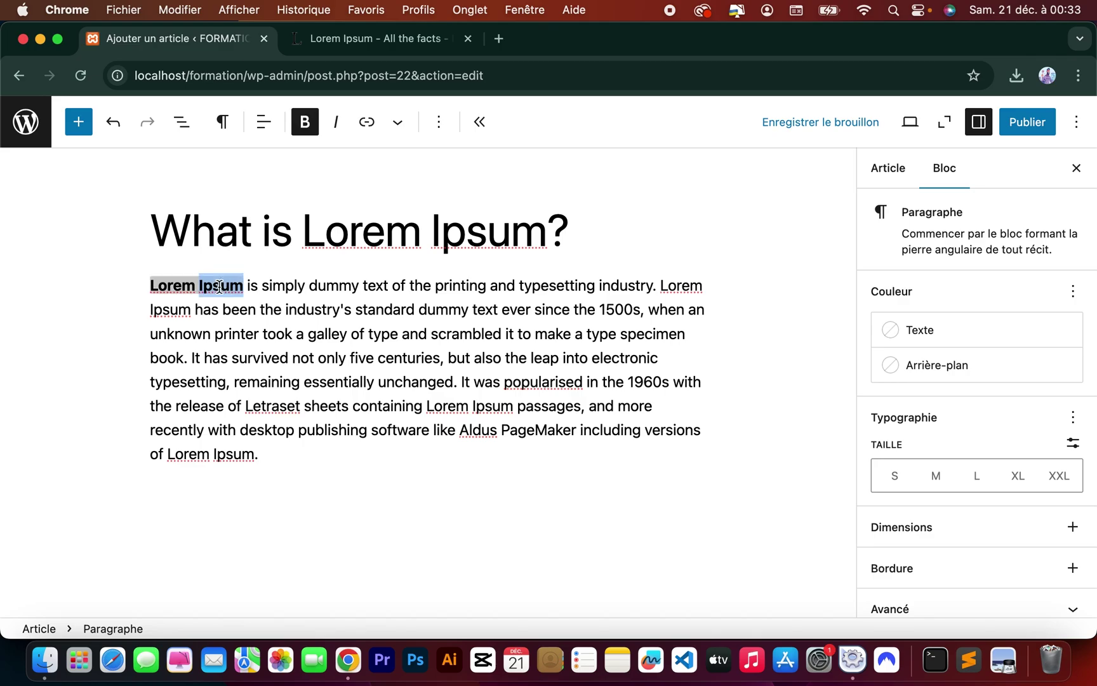
pyautogui.tripleClick(172, 284)
pyautogui.click(171, 284)
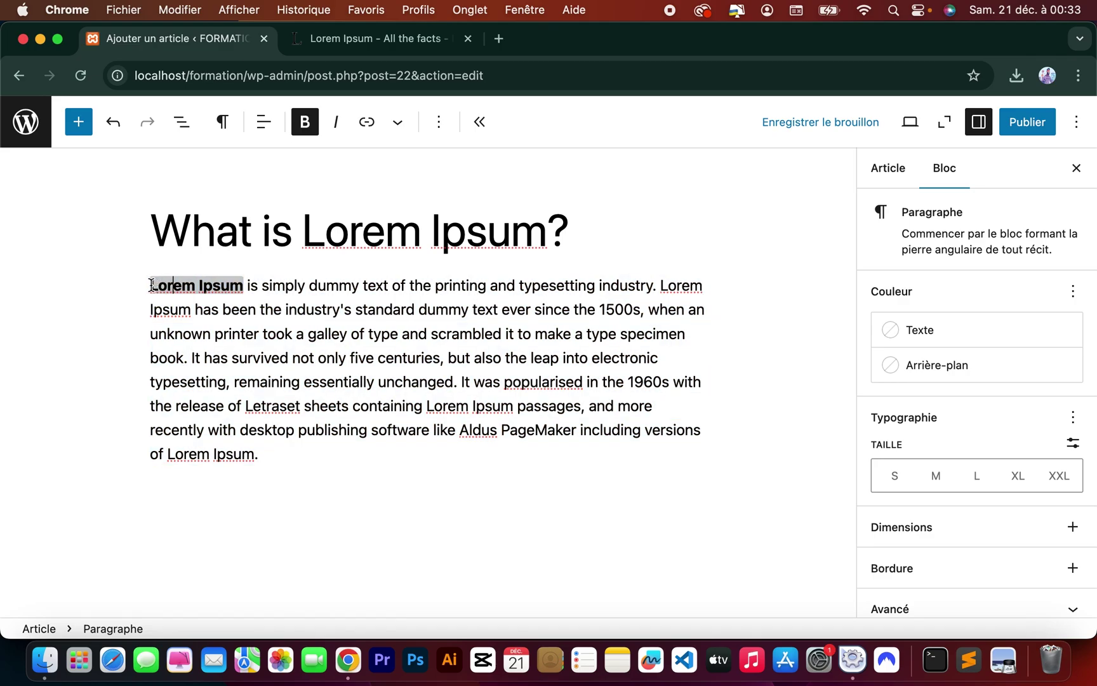
pyautogui.moveTo(151, 285); pyautogui.dragTo(244, 287)
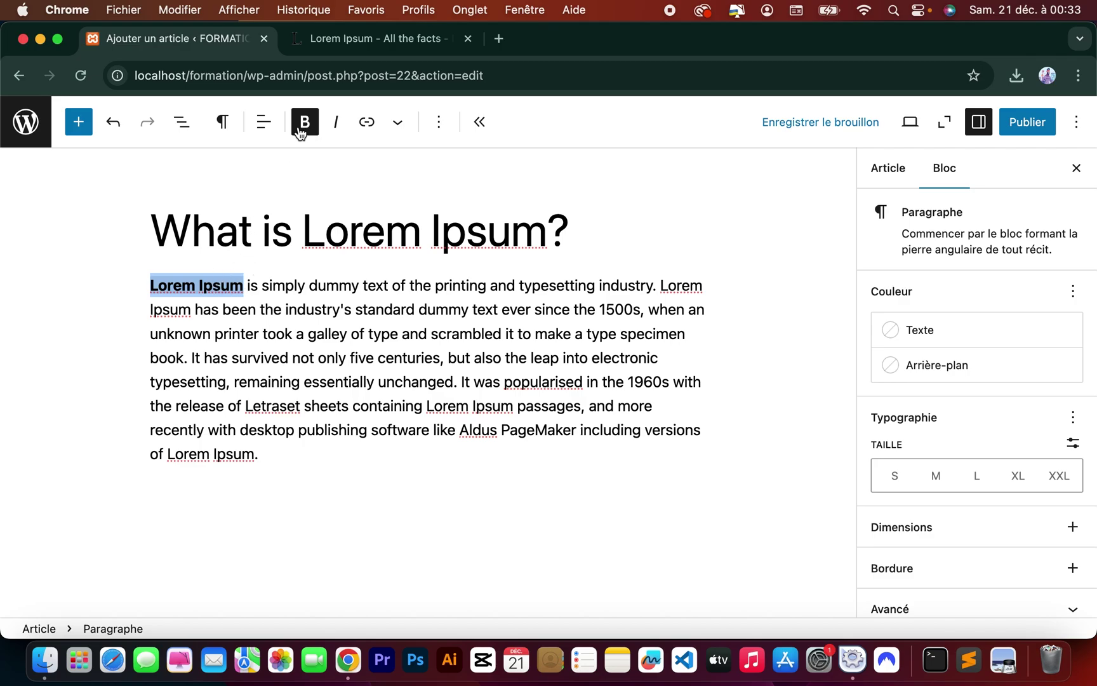
pyautogui.click(297, 128)
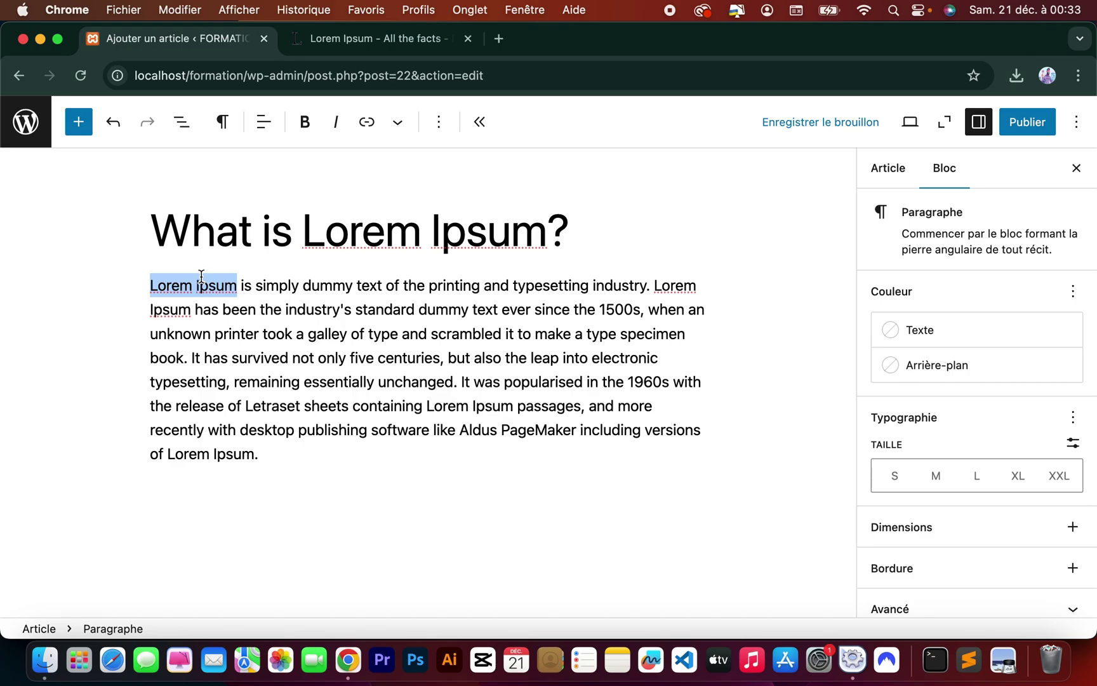
pyautogui.click(306, 122)
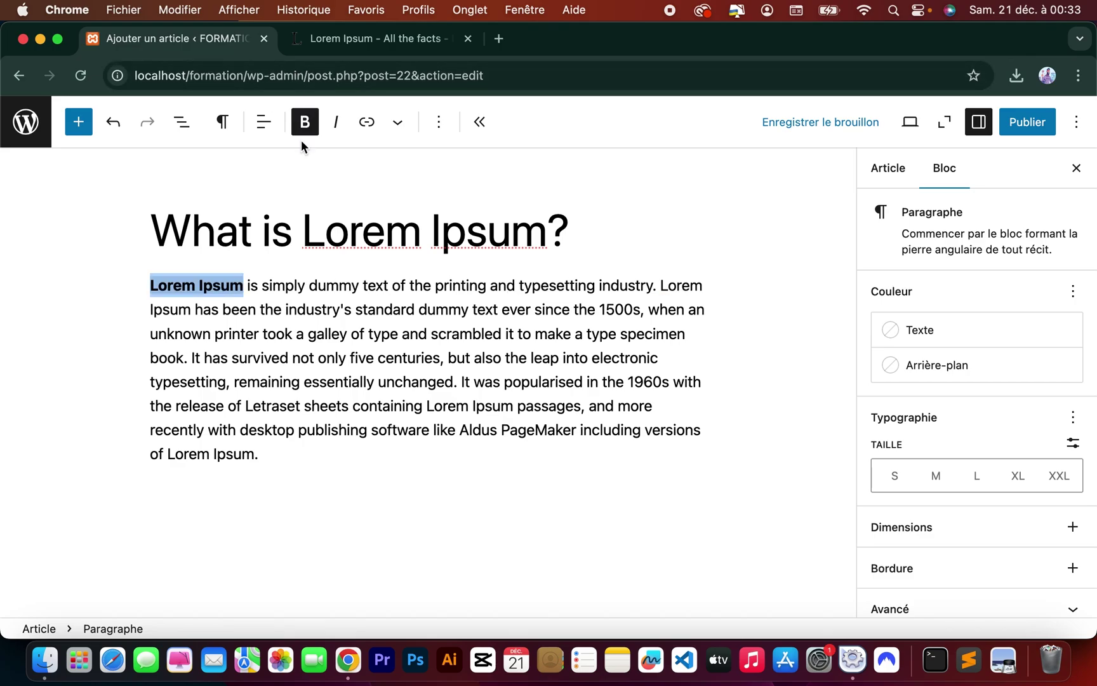
pyautogui.click(345, 299)
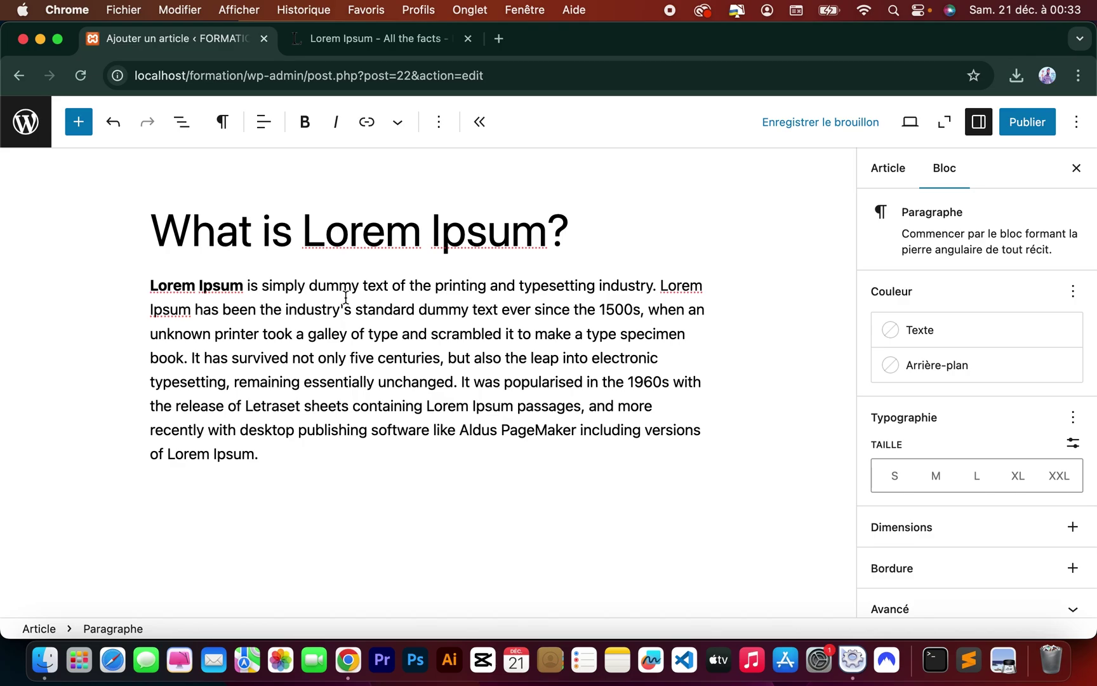
pyautogui.scroll(-1, 985, 384)
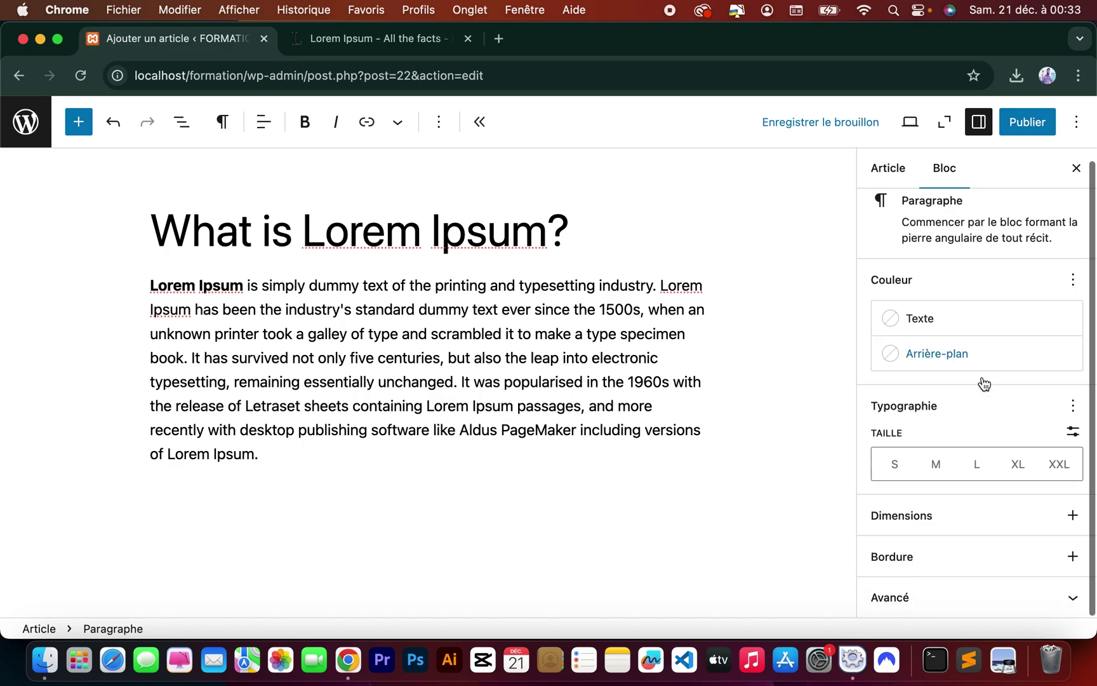
pyautogui.scroll(1, 984, 384)
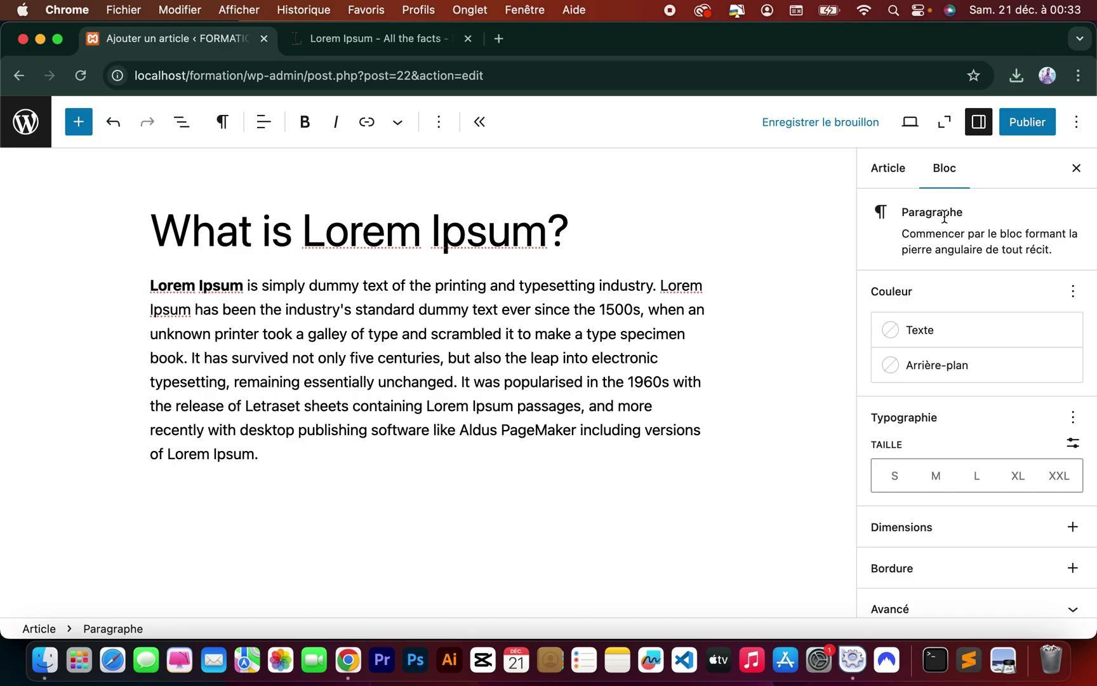
pyautogui.scroll(-1, 974, 392)
pyautogui.scroll(1, 974, 392)
# Tick Politique under Catégories and publish 'What is Lorem Ipsum?', confirming in the publish panel.
pyautogui.click(892, 174)
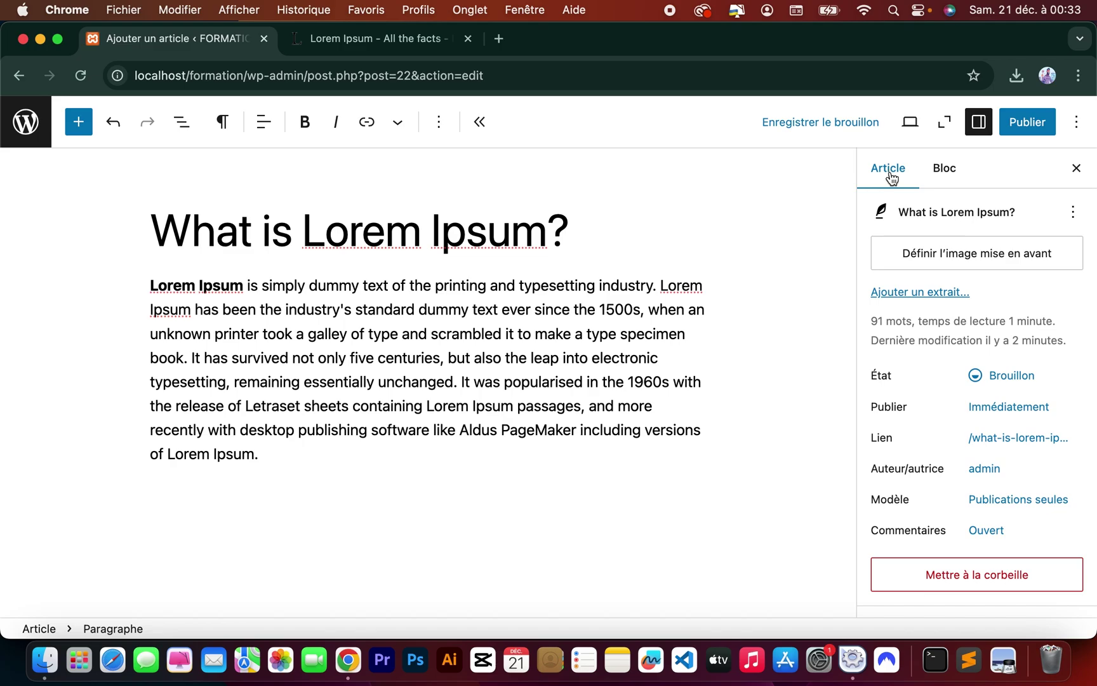
pyautogui.scroll(-10, 930, 368)
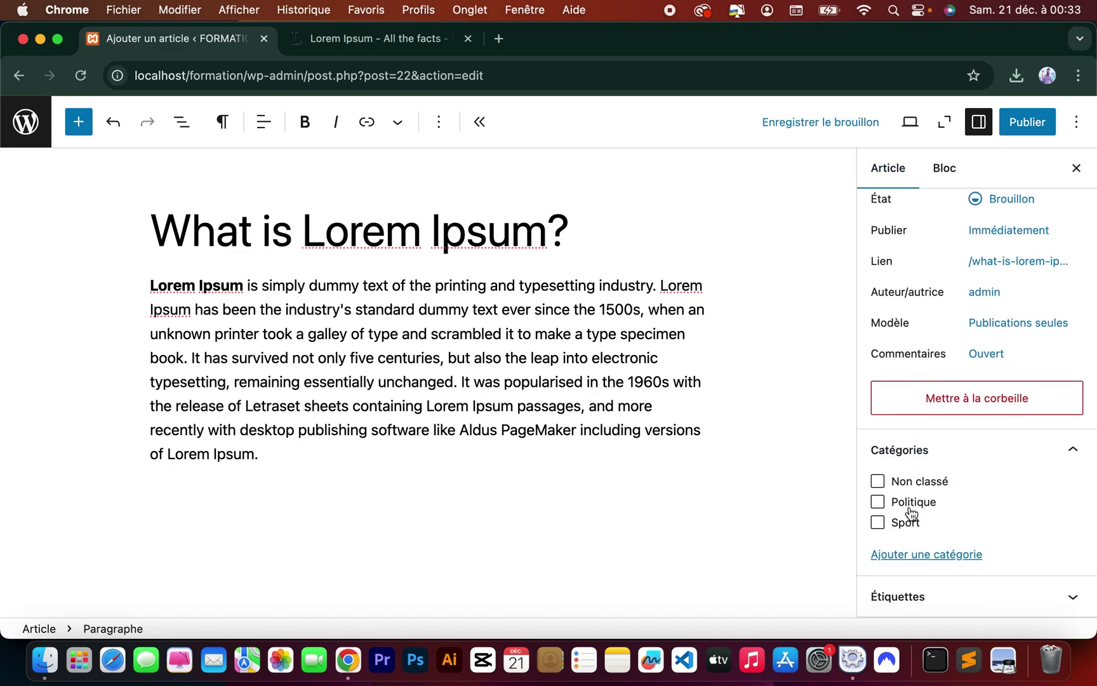
pyautogui.click(879, 503)
pyautogui.scroll(3, 878, 503)
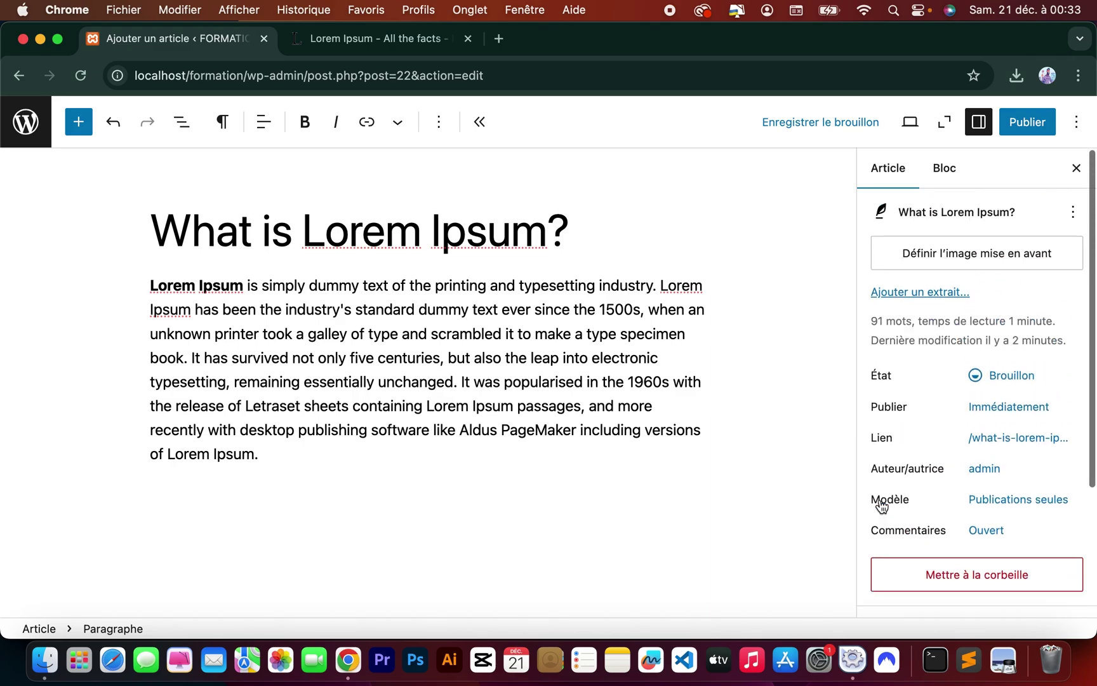
pyautogui.click(1029, 129)
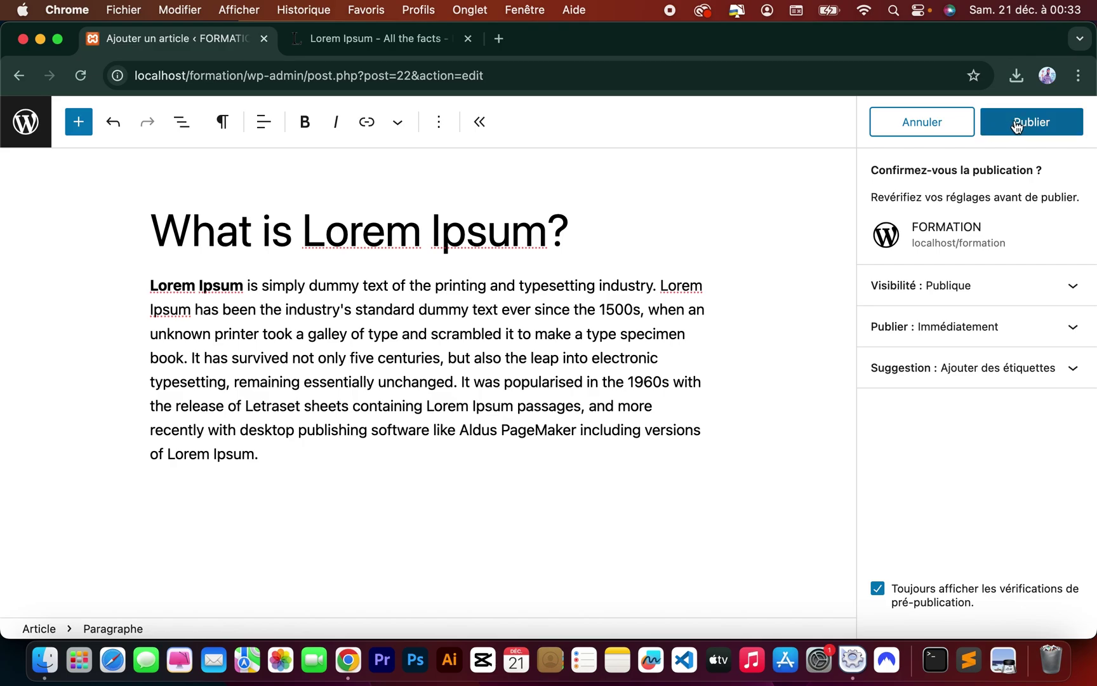
pyautogui.click(1016, 125)
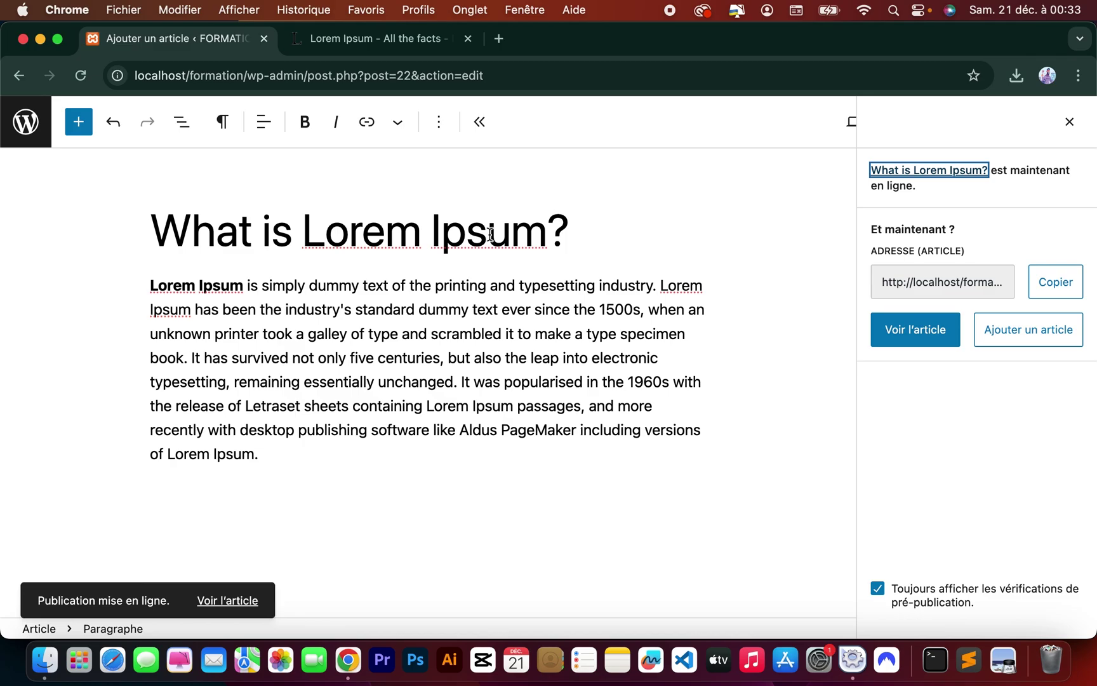
# Open localhost/formation/ in a new tab and scroll the homepage showing both posts.
pyautogui.click(499, 38)
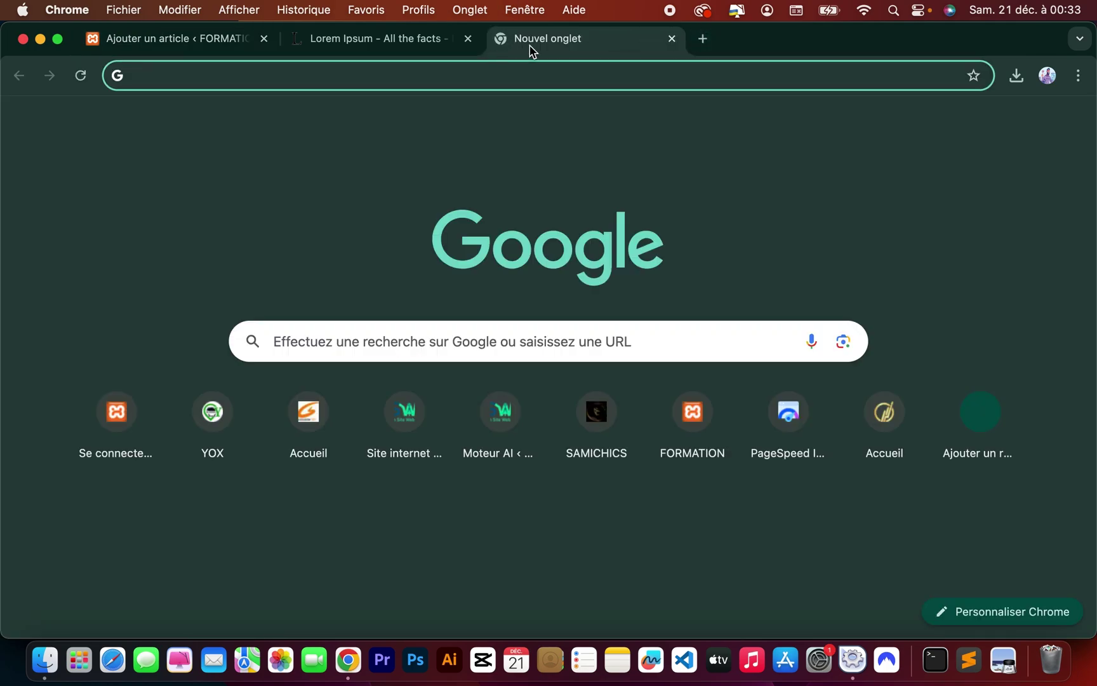
pyautogui.click(508, 73)
pyautogui.write('lo')
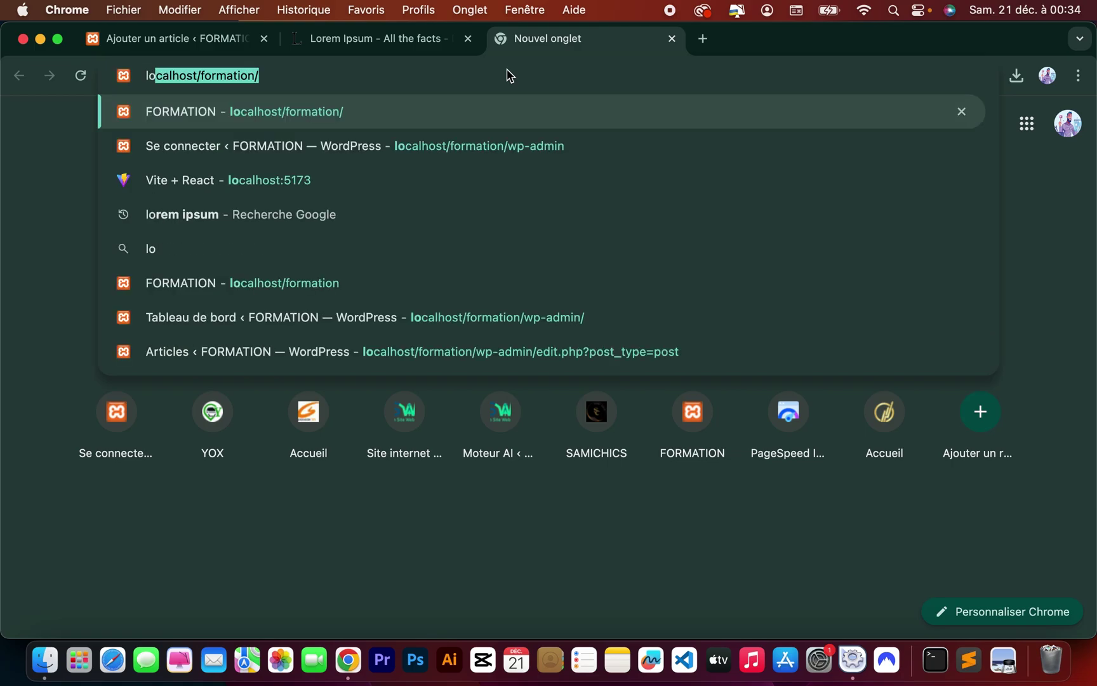
pyautogui.press('Return')
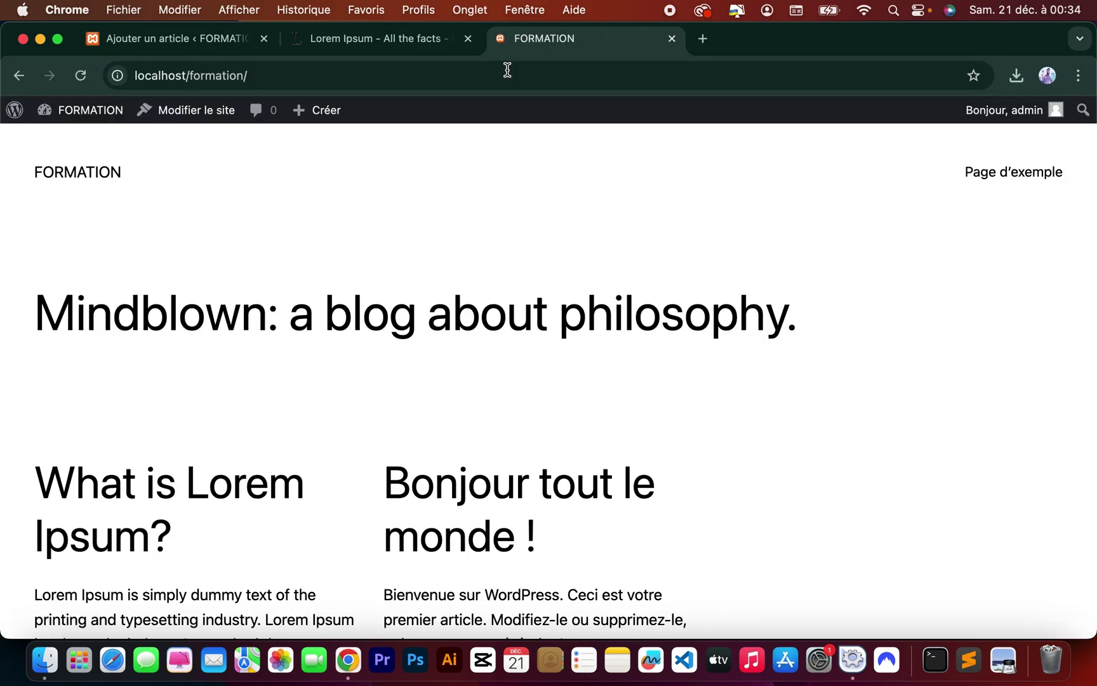
pyautogui.scroll(-5, 578, 328)
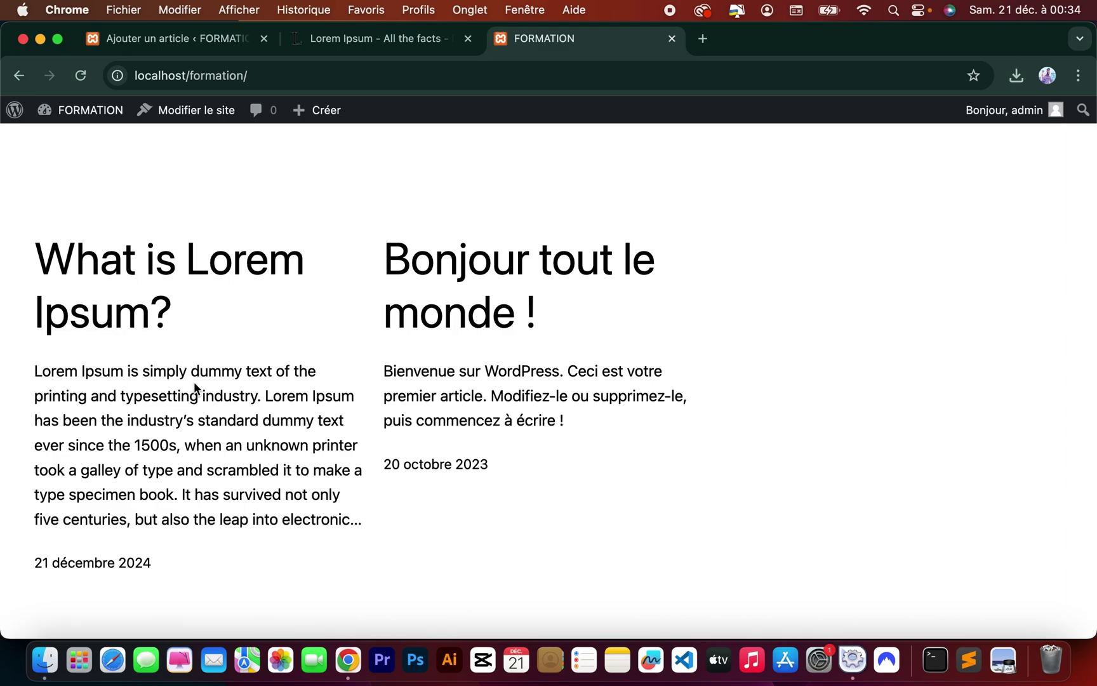
pyautogui.scroll(-5, 194, 381)
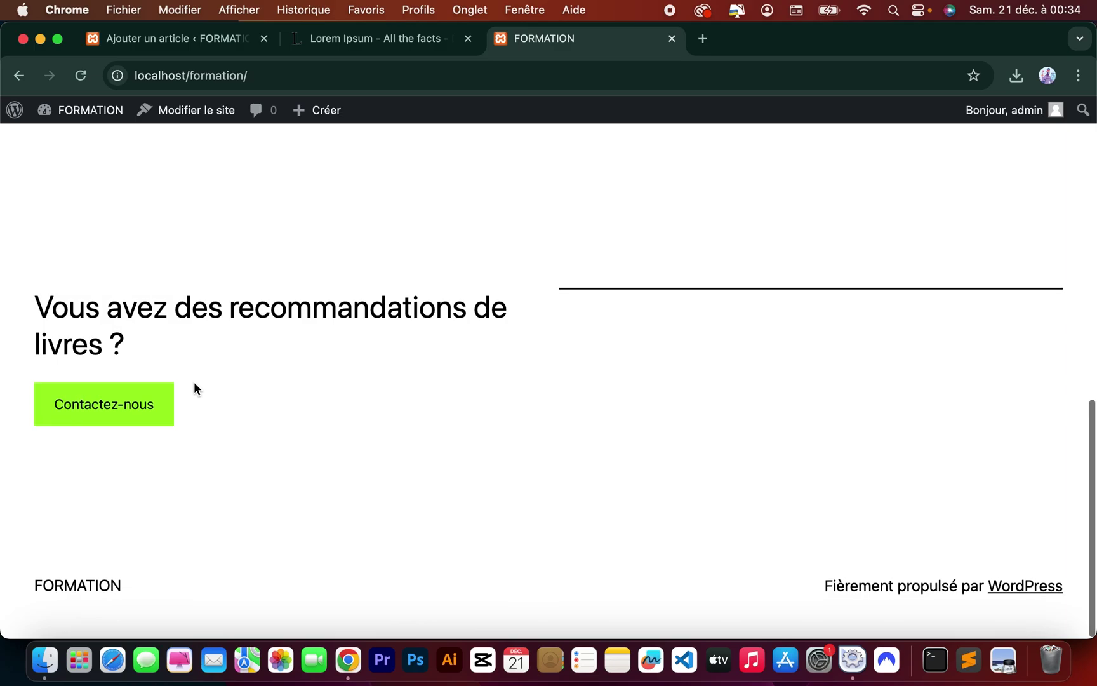
pyautogui.scroll(10, 193, 382)
pyautogui.scroll(-10, 193, 382)
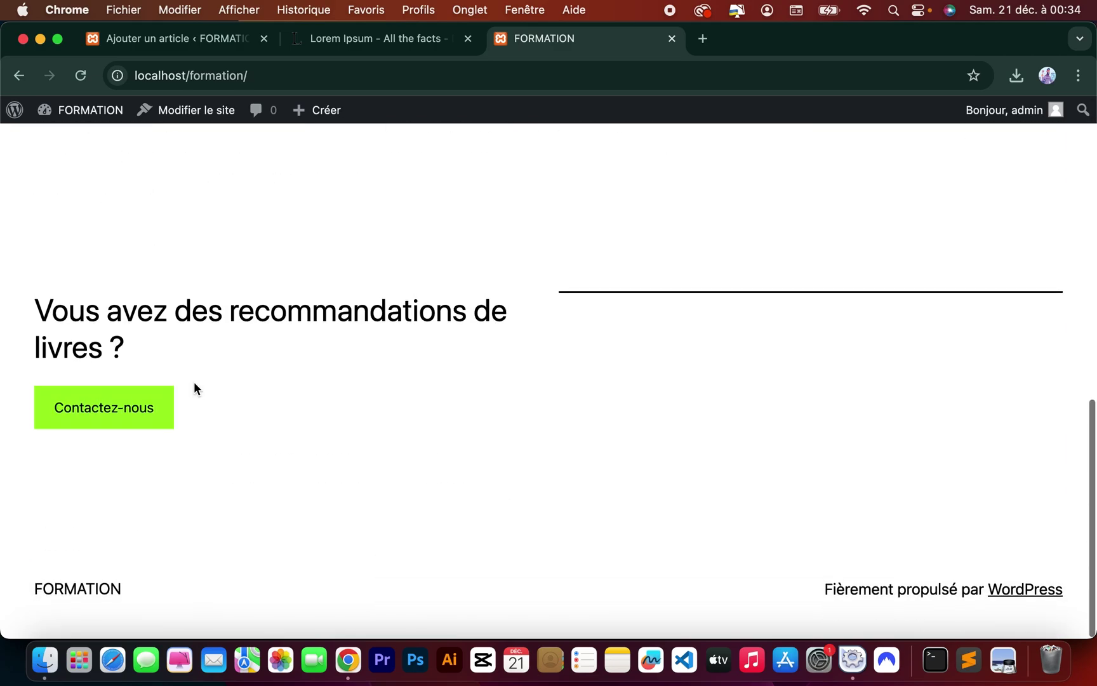
pyautogui.scroll(10, 193, 381)
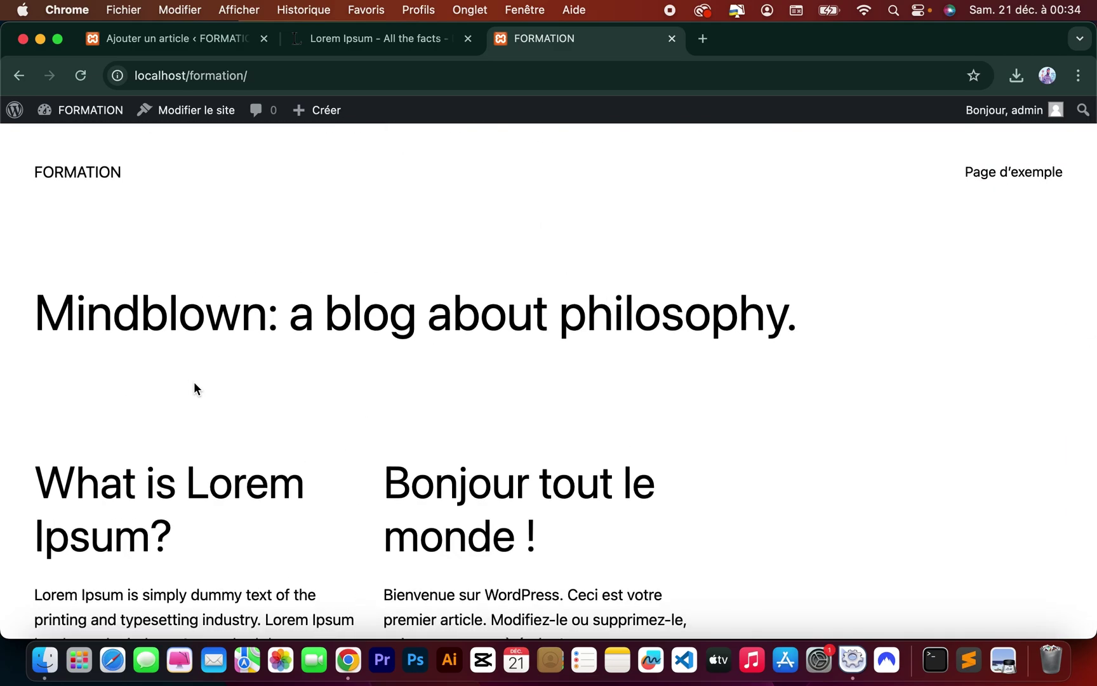
# Start another blank article draft, then bring the lipsum.com tab back into view.
pyautogui.click(183, 46)
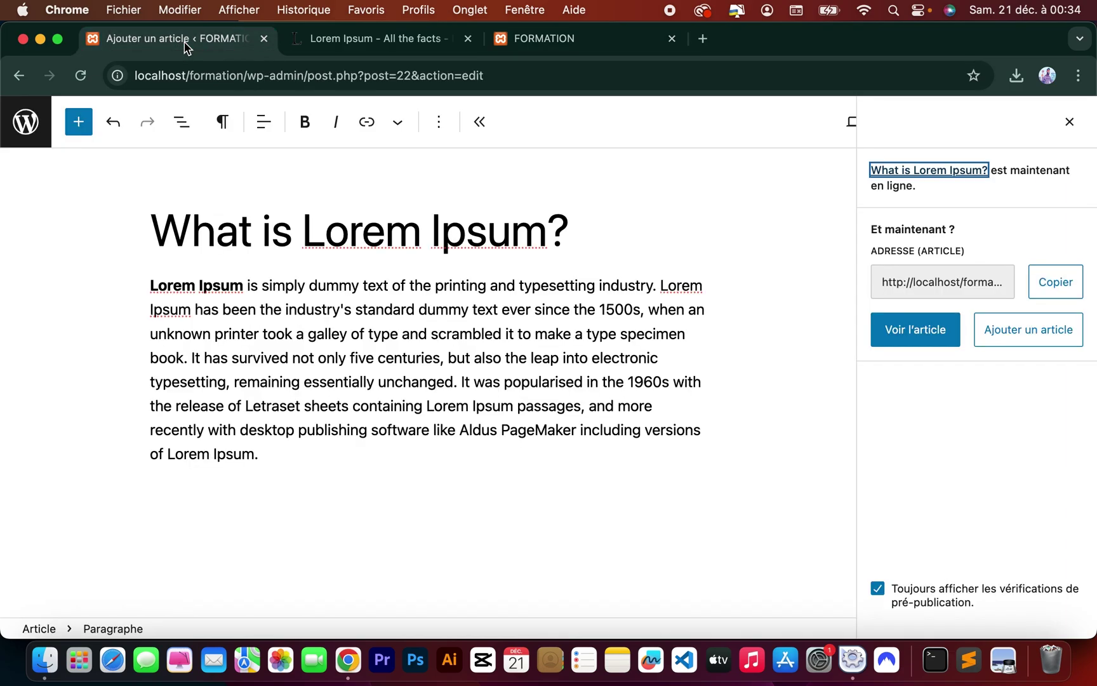
pyautogui.click(26, 122)
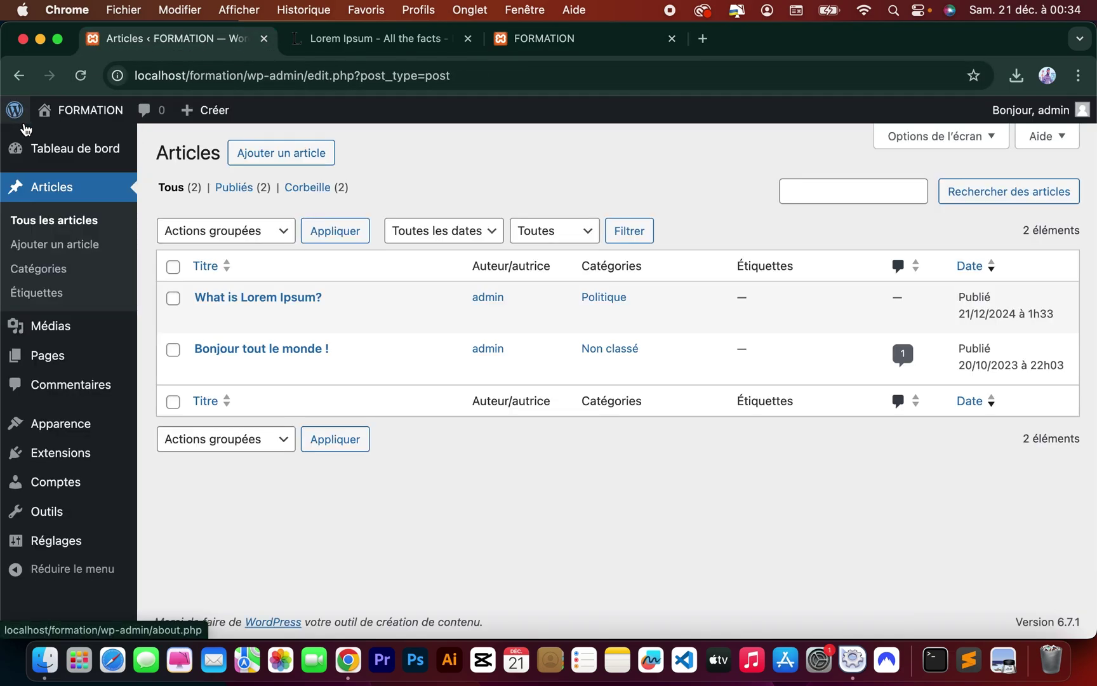
pyautogui.click(269, 155)
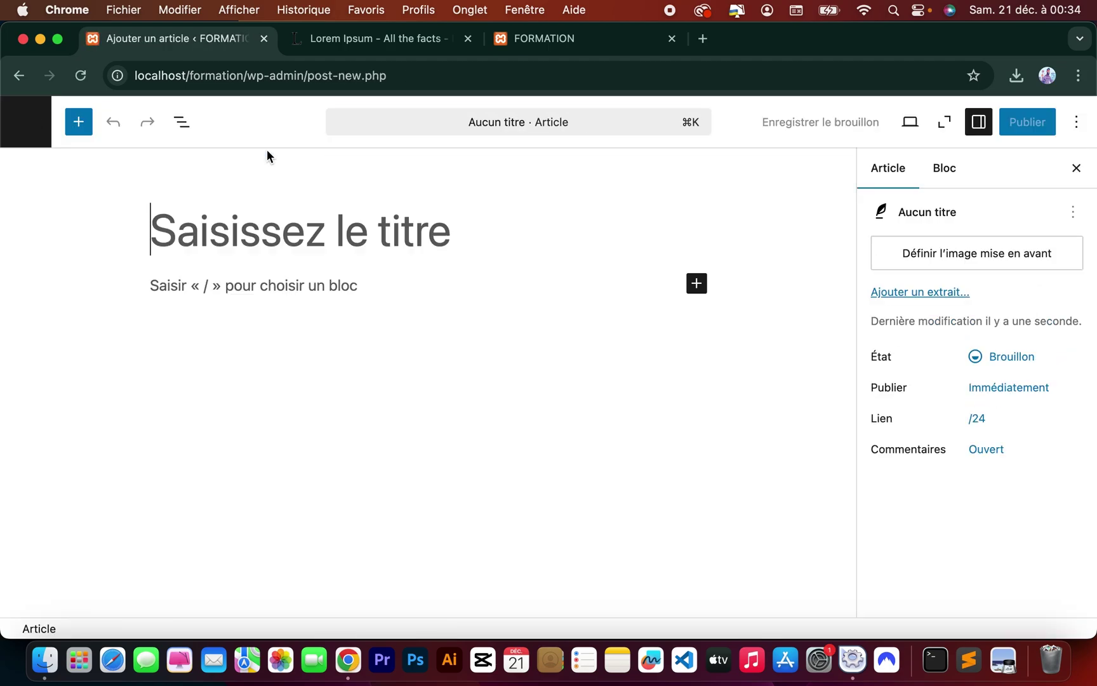
pyautogui.click(423, 48)
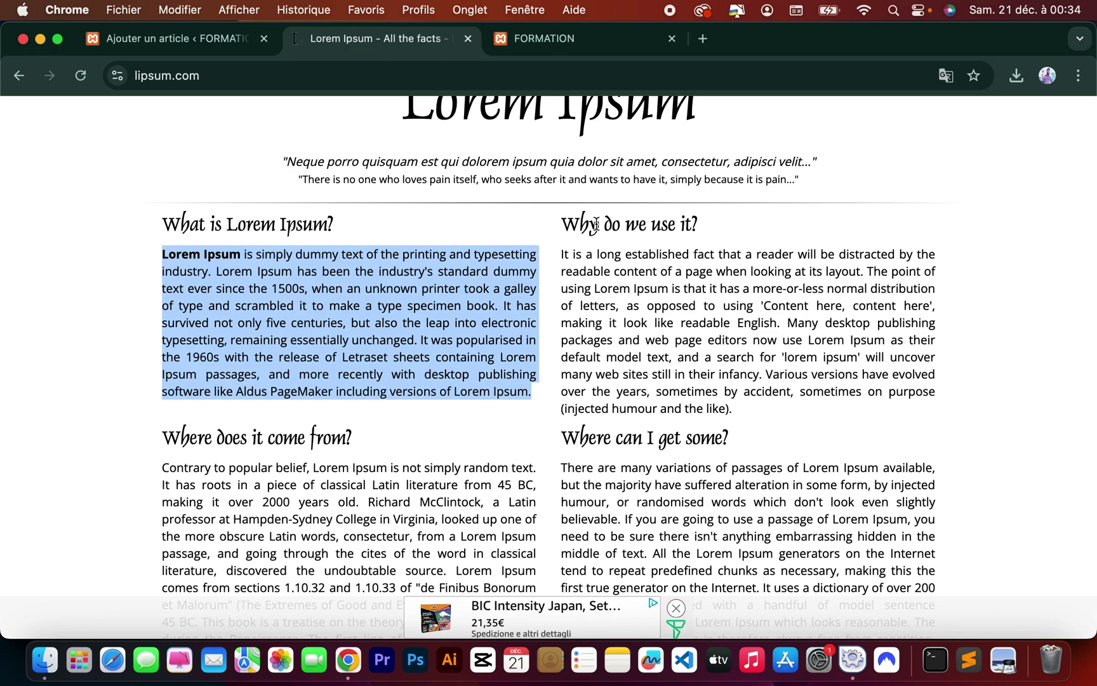
# Use the lipsum.com heading 'Why do we use it?' as the new post's title.
pyautogui.tripleClick(596, 225)
pyautogui.press('super+c')
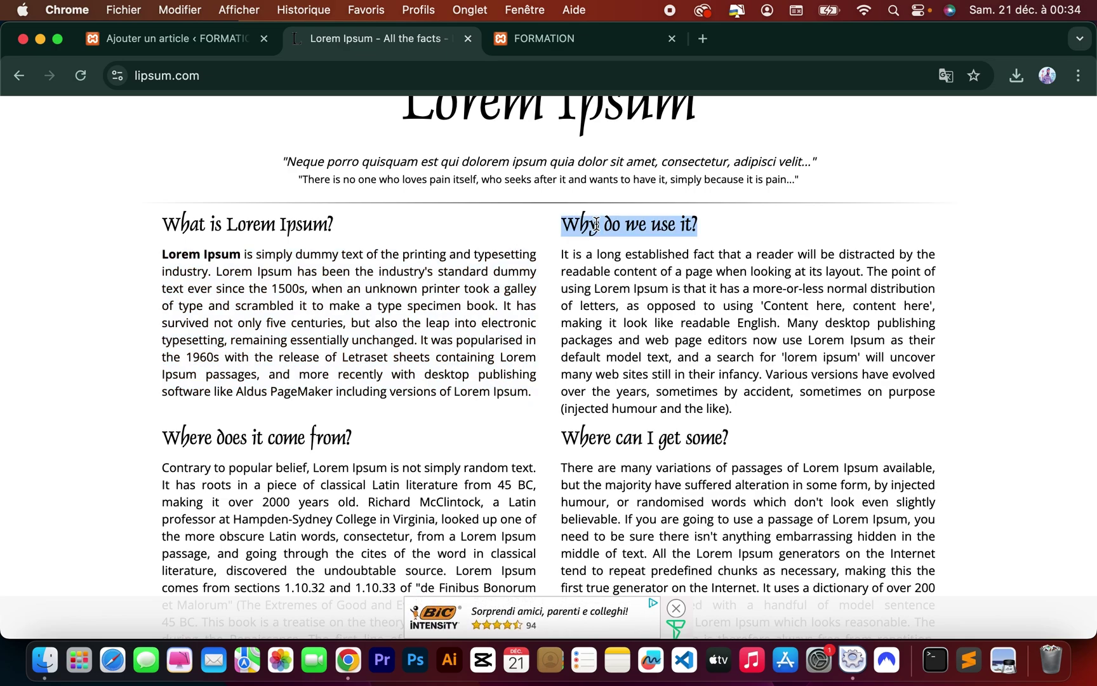
pyautogui.click(201, 39)
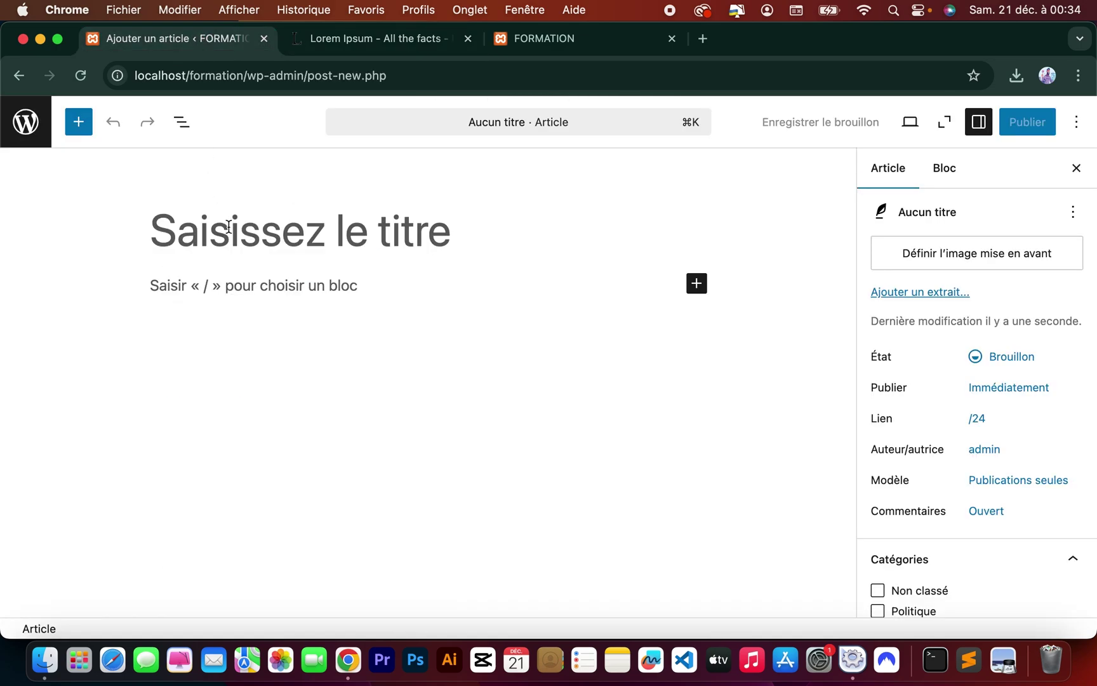
pyautogui.press('super+v')
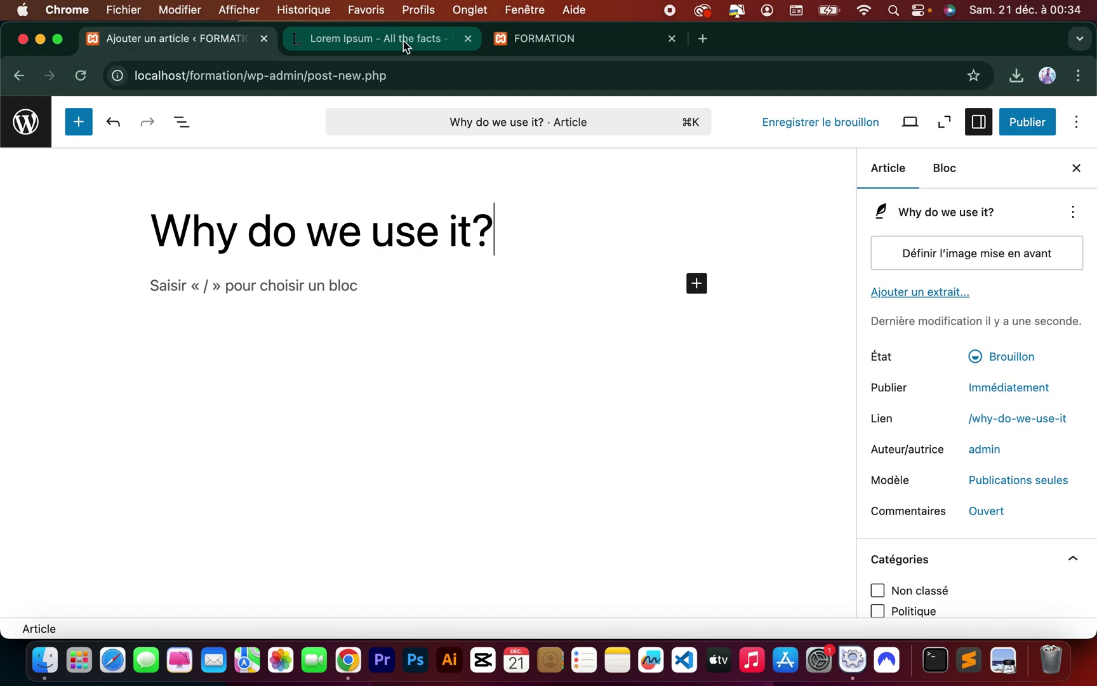
# Copy the 'Why do we use it?' paragraph and paste it into the post body.
pyautogui.click(406, 41)
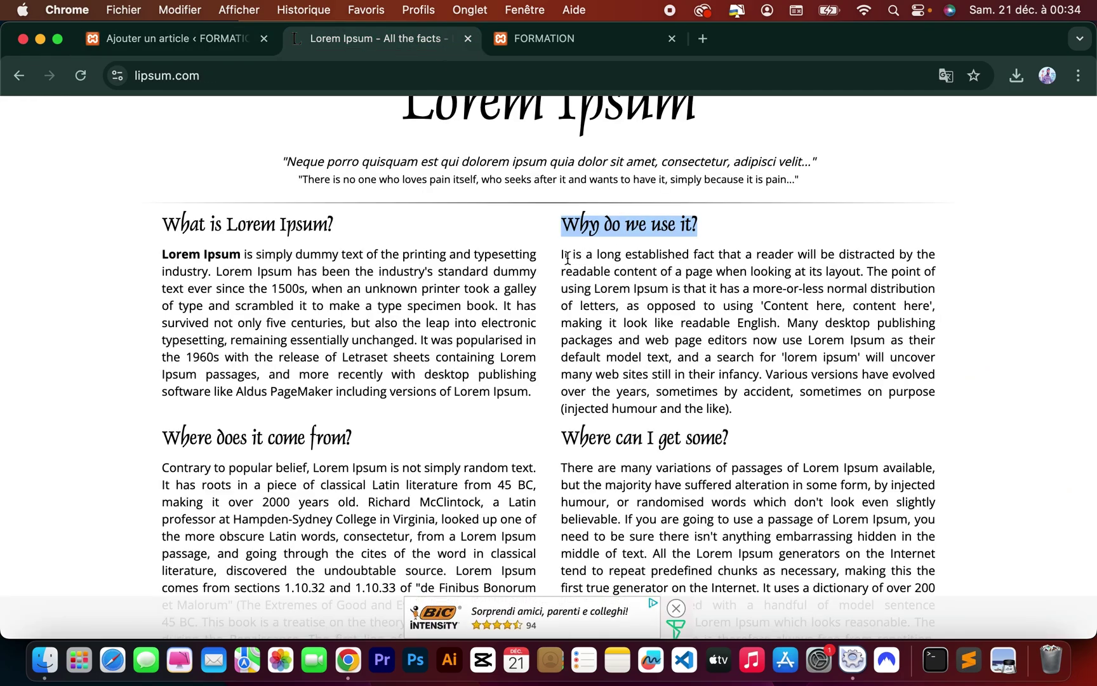
pyautogui.moveTo(562, 259); pyautogui.dragTo(685, 360)
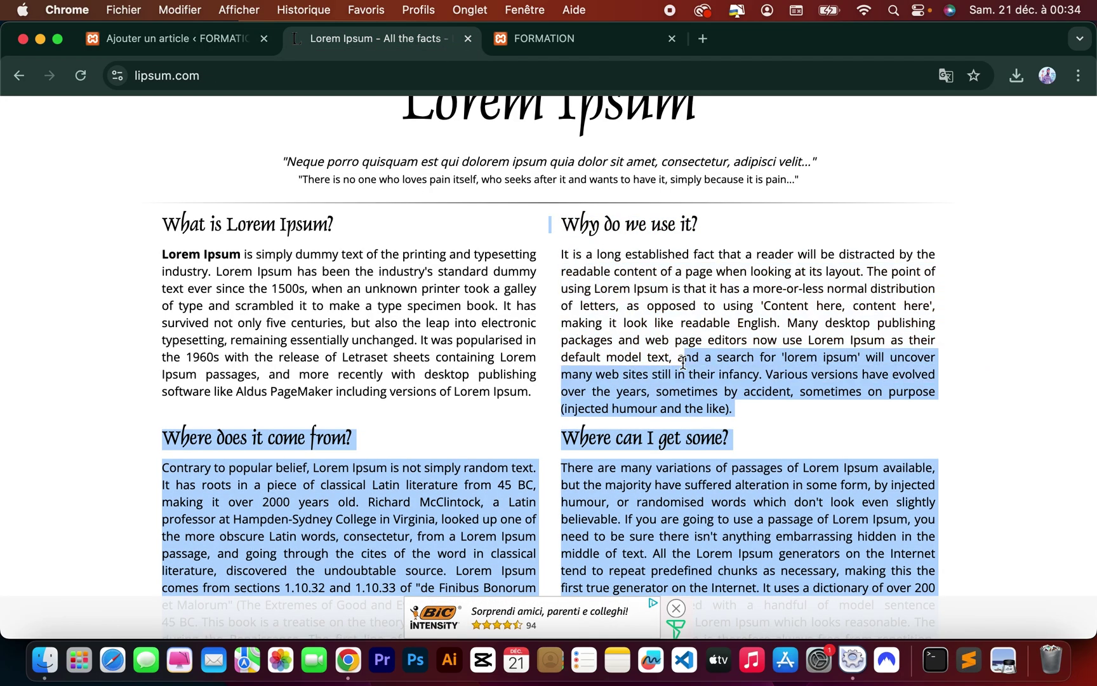
pyautogui.click(685, 360)
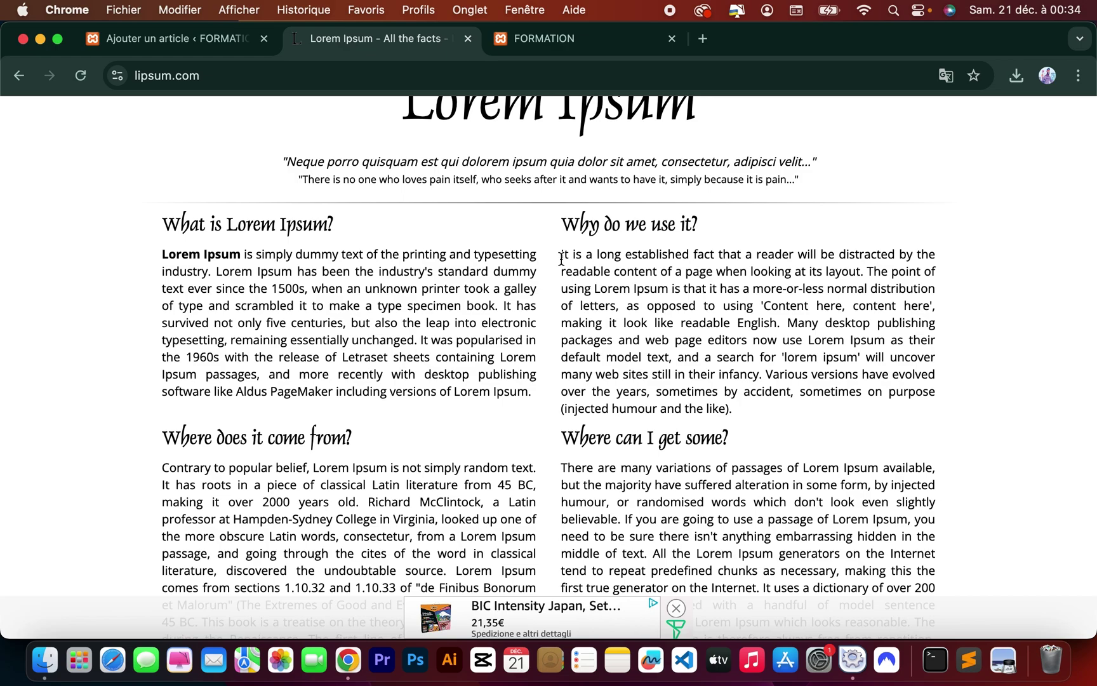
pyautogui.moveTo(561, 258); pyautogui.dragTo(741, 419)
pyautogui.press('super+c')
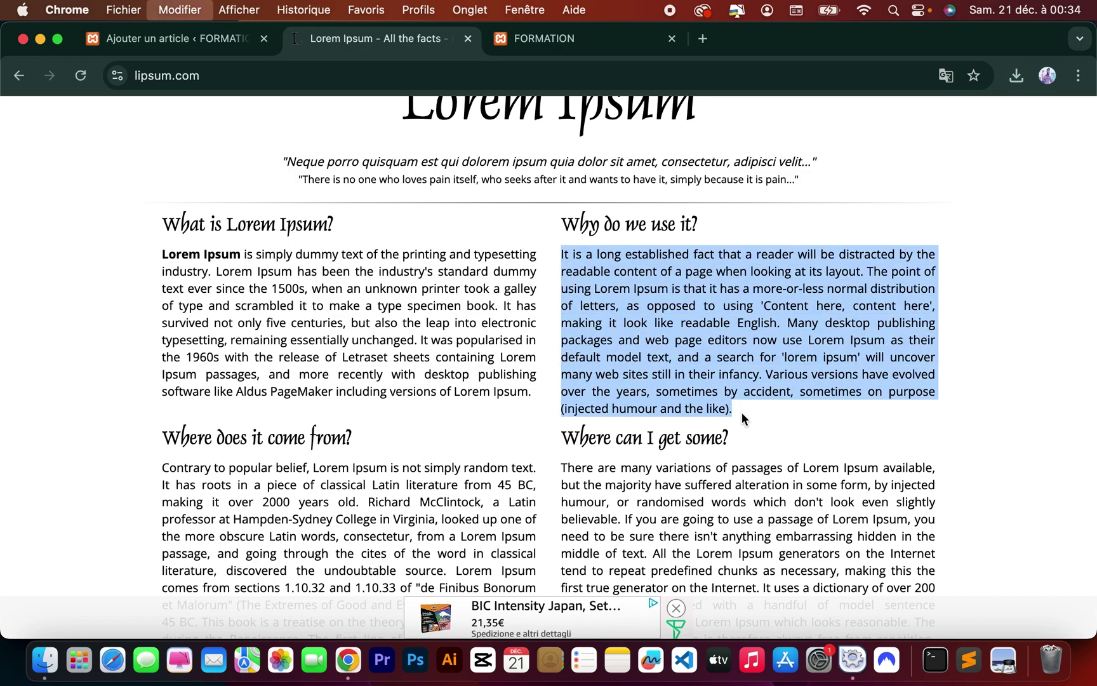
pyautogui.click(210, 40)
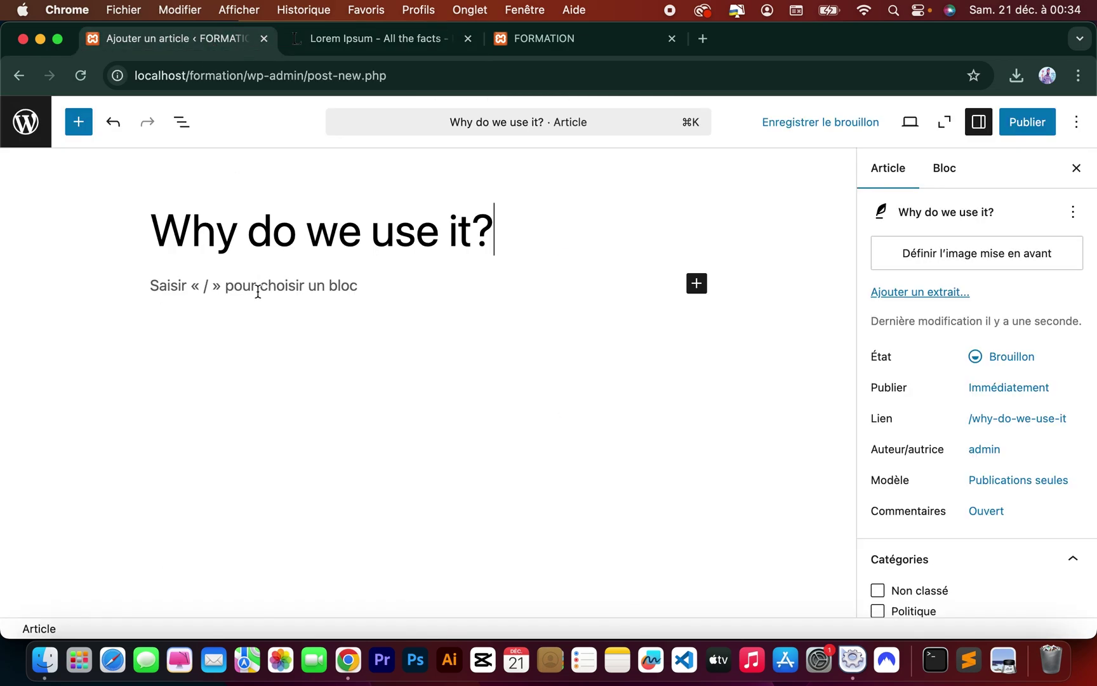
pyautogui.click(258, 292)
pyautogui.press('super+v')
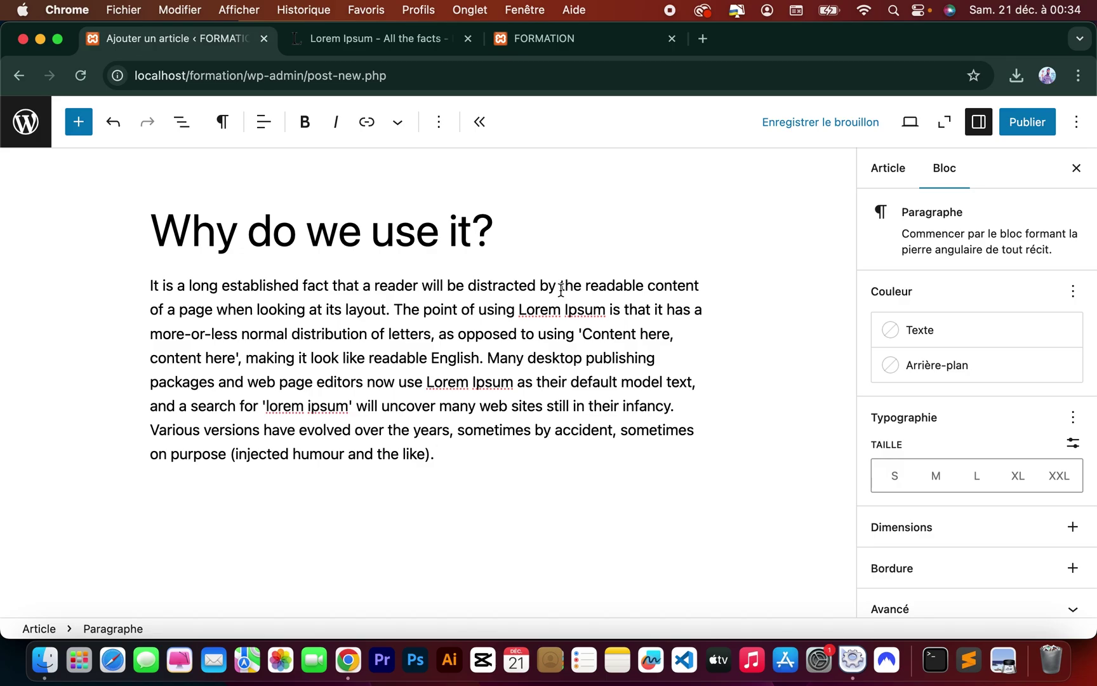
# File the post under Sport, publish it, and return to the homepage tab.
pyautogui.scroll(-1, 1009, 356)
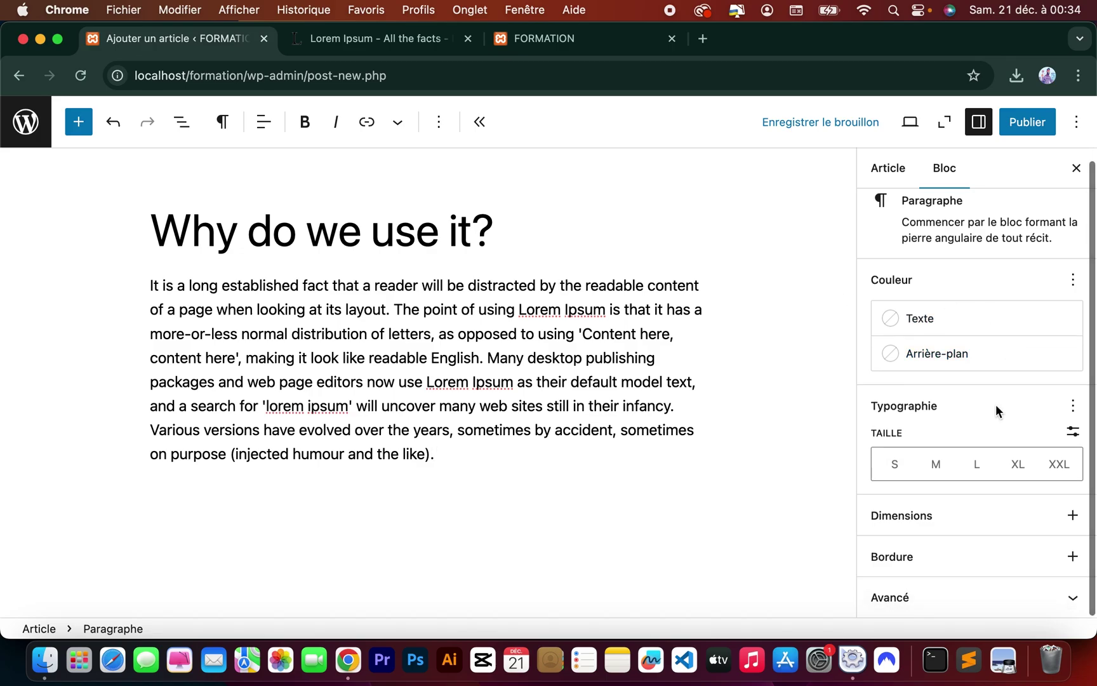
pyautogui.click(901, 170)
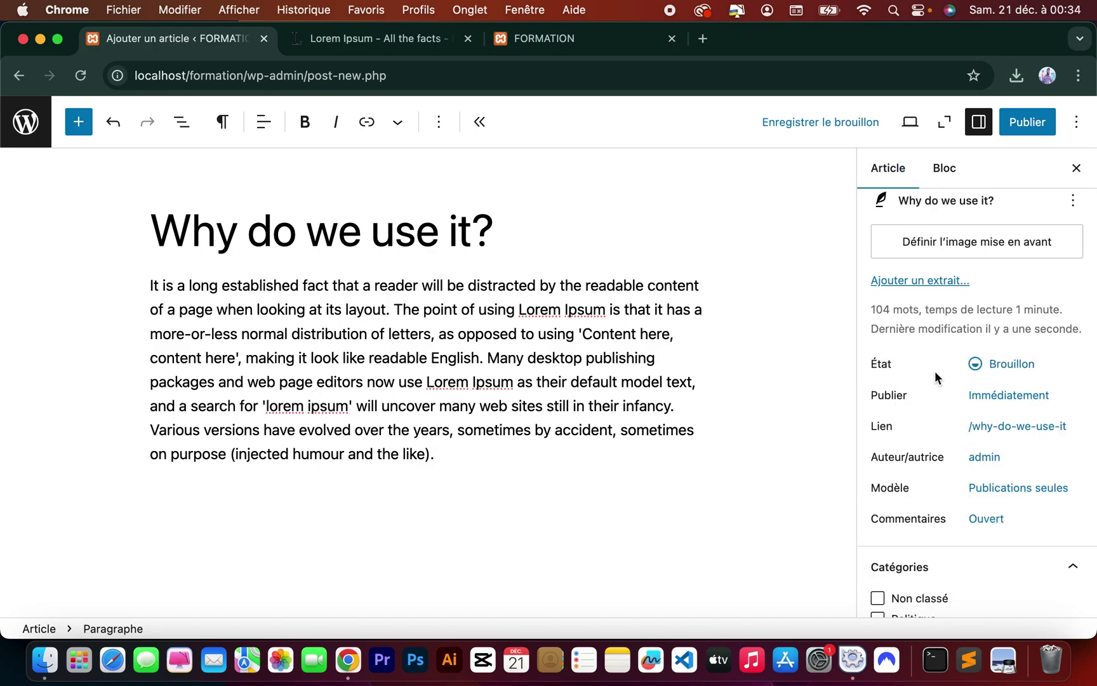
pyautogui.scroll(-5, 935, 376)
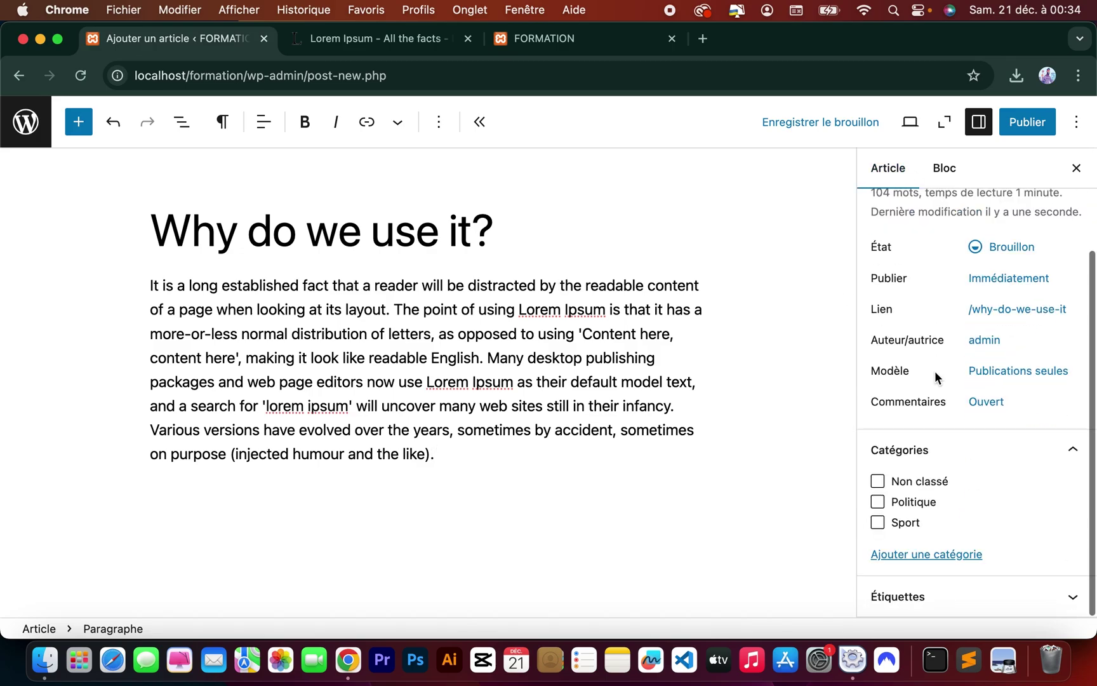
pyautogui.click(878, 525)
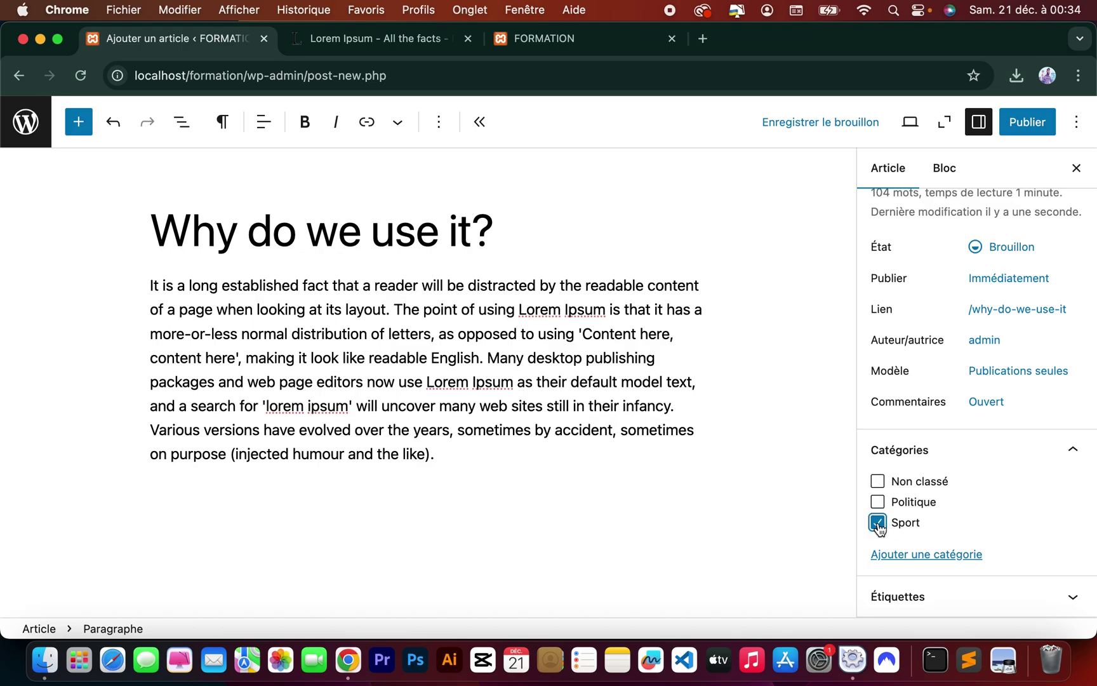
pyautogui.click(1016, 127)
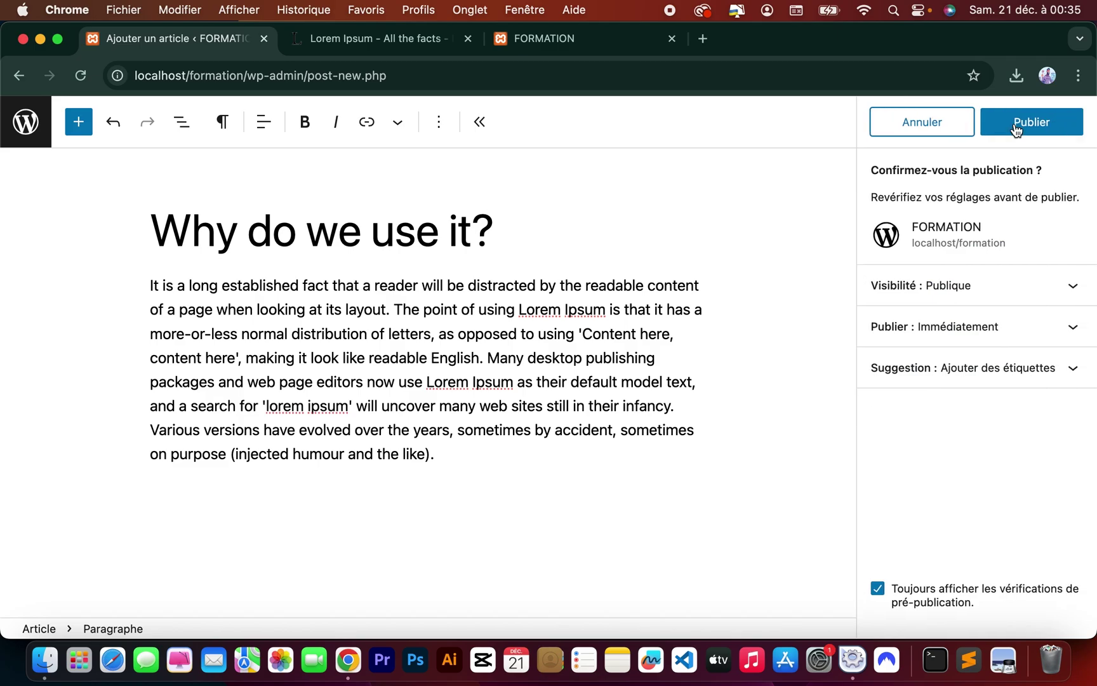
pyautogui.click(1016, 128)
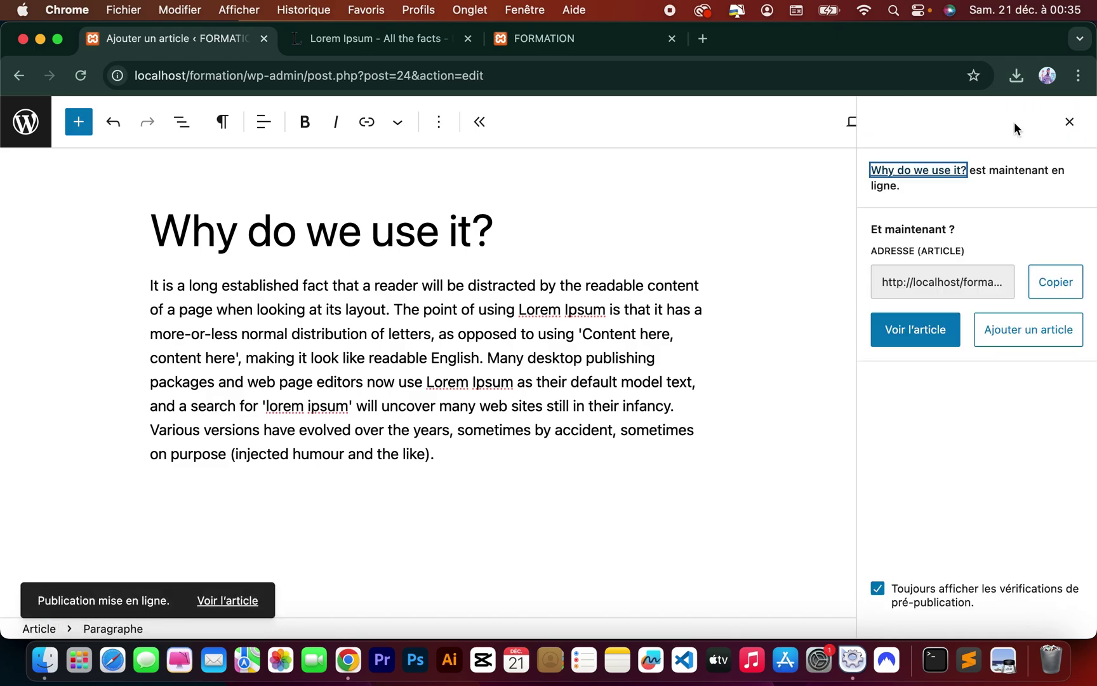
pyautogui.click(556, 39)
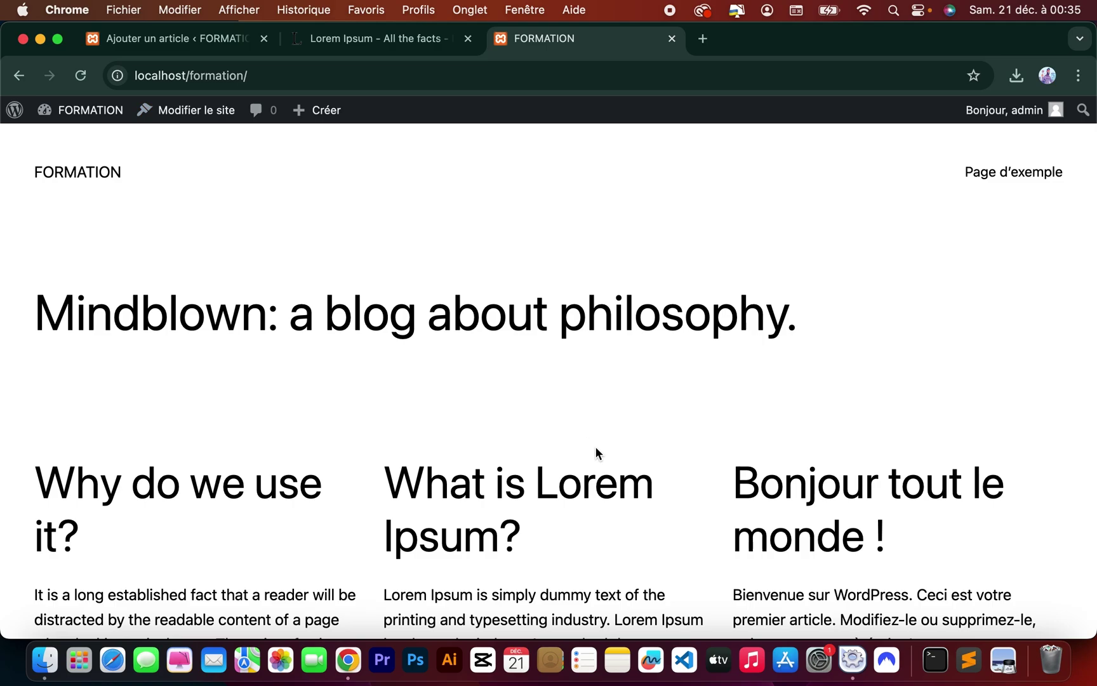
# Scan the FORMATION homepage, then open and read the 'Why do we use it?' post page.
pyautogui.scroll(-7, 595, 453)
pyautogui.scroll(3, 595, 453)
pyautogui.scroll(3, 595, 453)
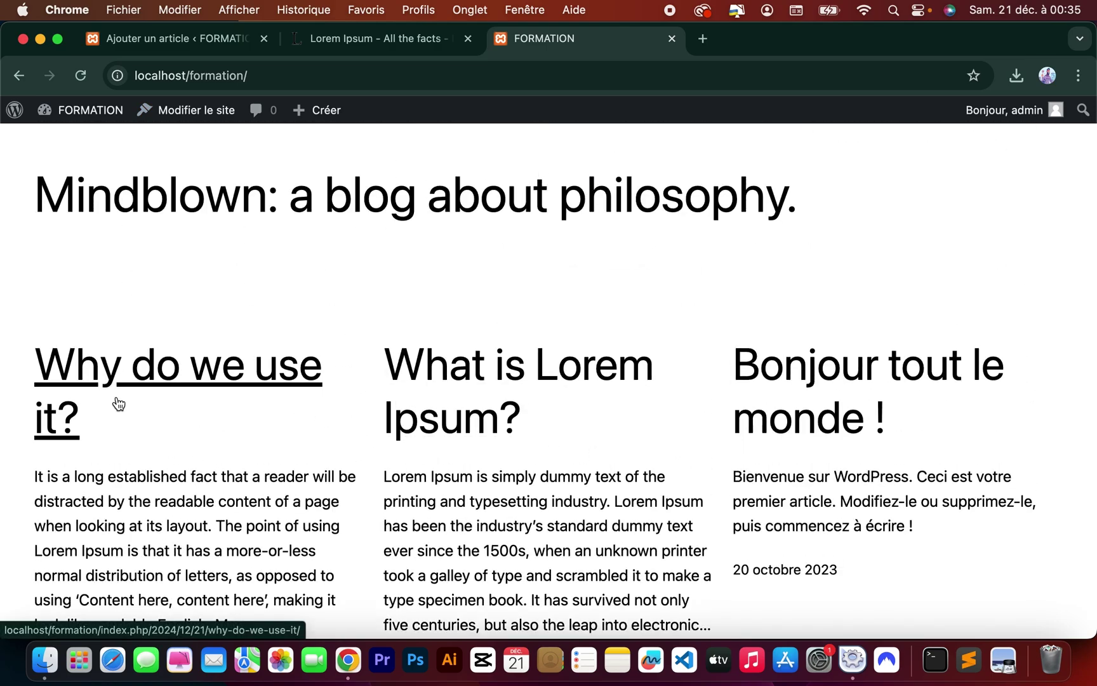
pyautogui.scroll(-2, 256, 443)
pyautogui.scroll(1, 256, 446)
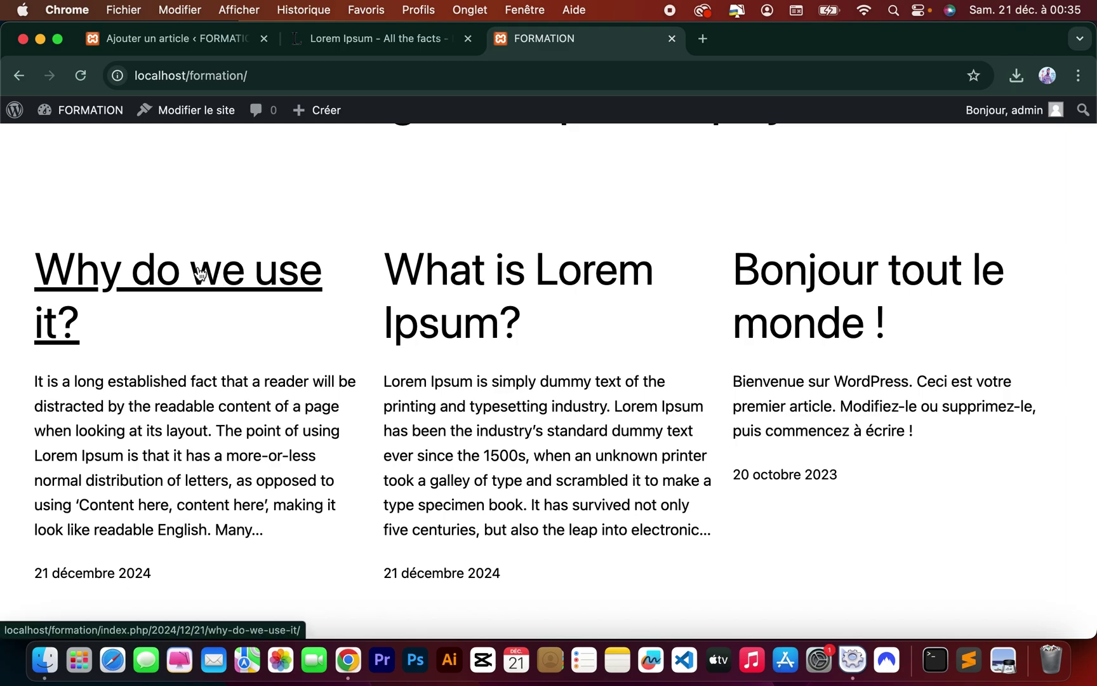
pyautogui.click(200, 273)
pyautogui.scroll(-5, 539, 432)
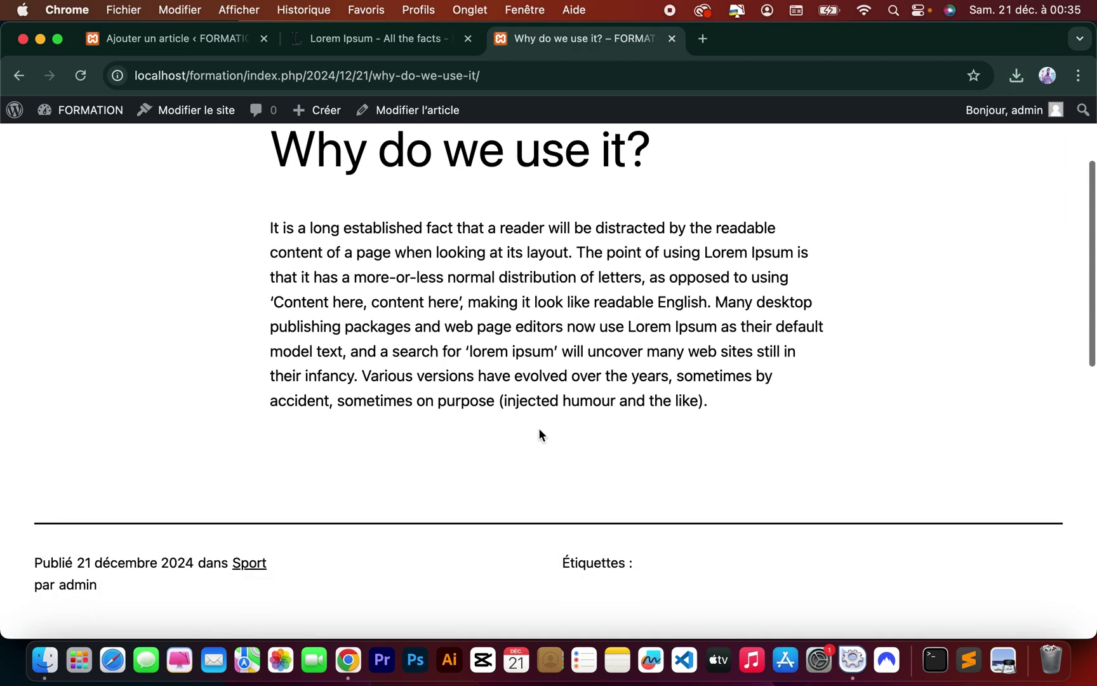
pyautogui.scroll(5, 538, 430)
pyautogui.scroll(-6, 538, 429)
pyautogui.scroll(6, 539, 429)
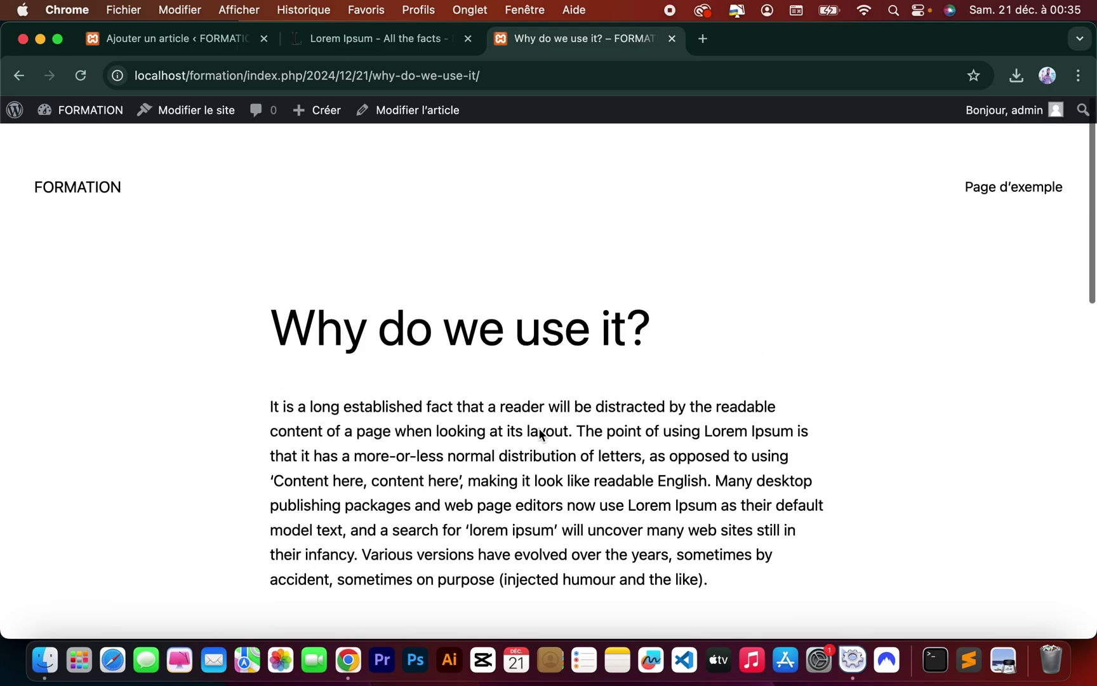
# Go back to the blog homepage, then return to the Lorem Ipsum reference page.
pyautogui.click(19, 75)
pyautogui.scroll(4, 399, 316)
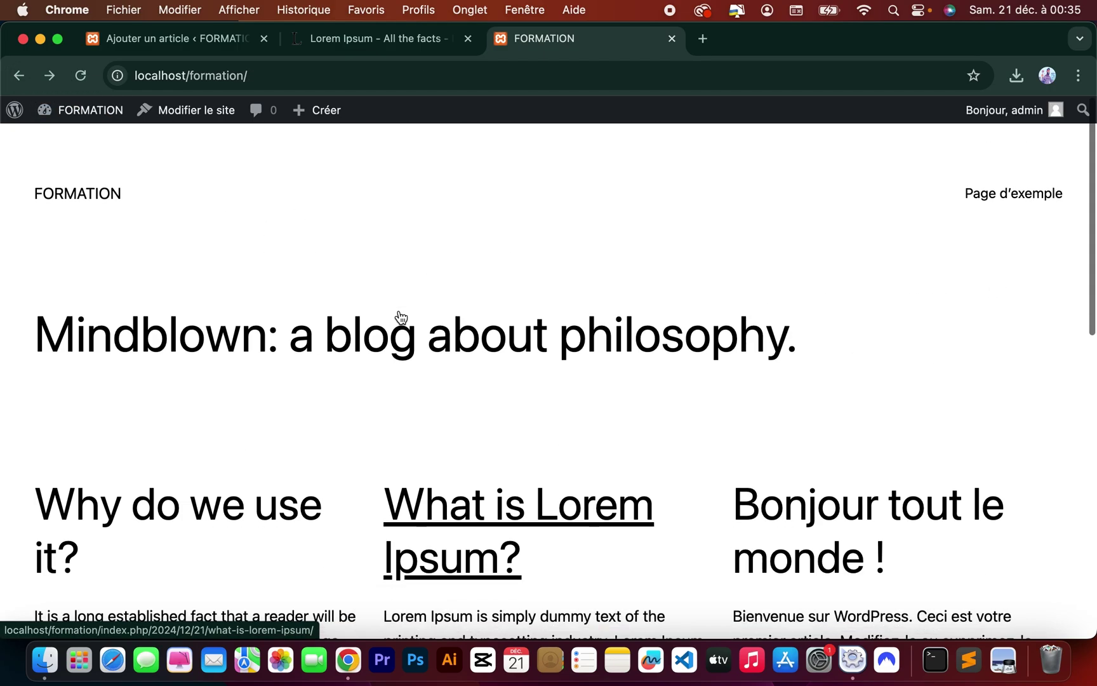
pyautogui.scroll(-5, 400, 315)
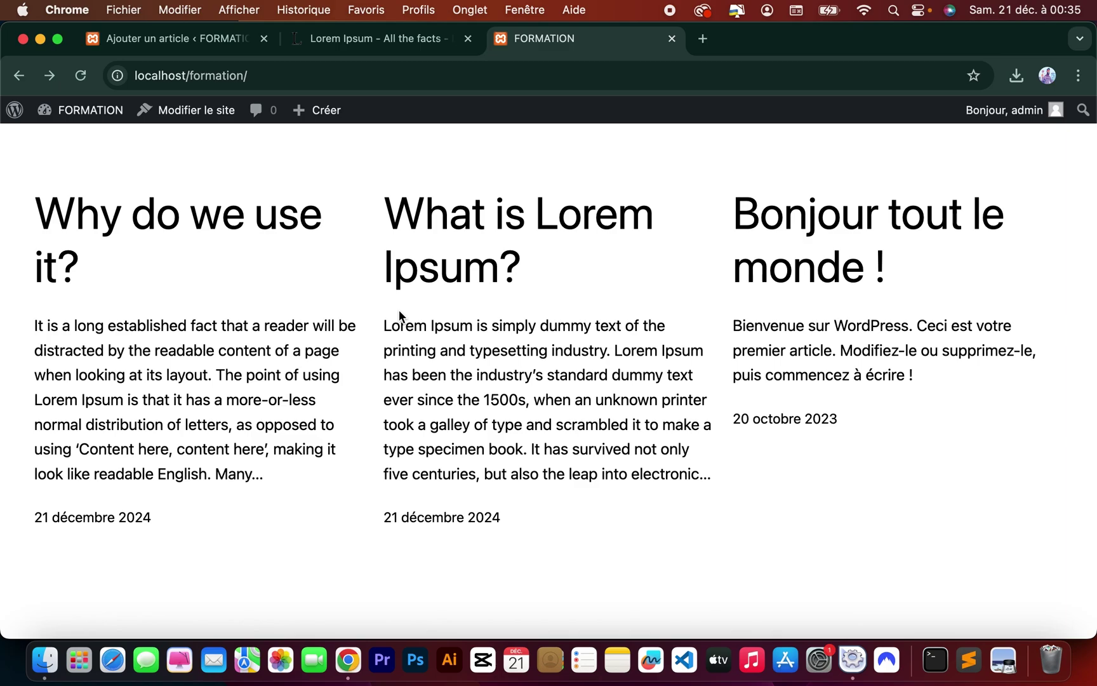
pyautogui.click(374, 38)
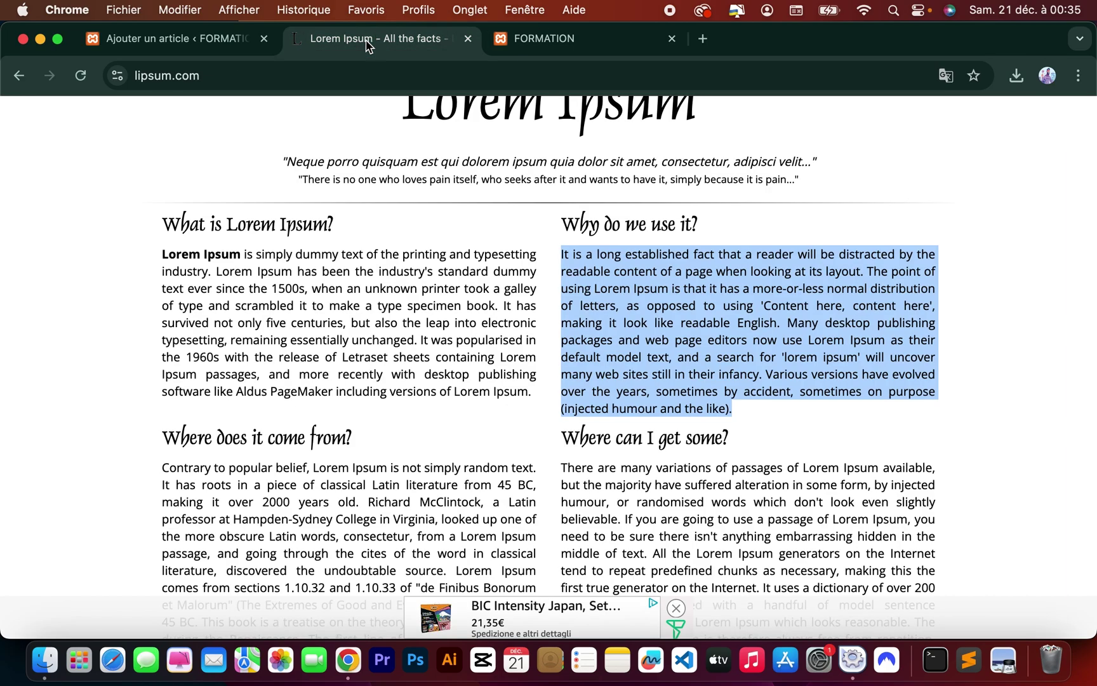
# Web-search 'google im' to reach Google Images, then search images for 'nature'.
pyautogui.click(353, 75)
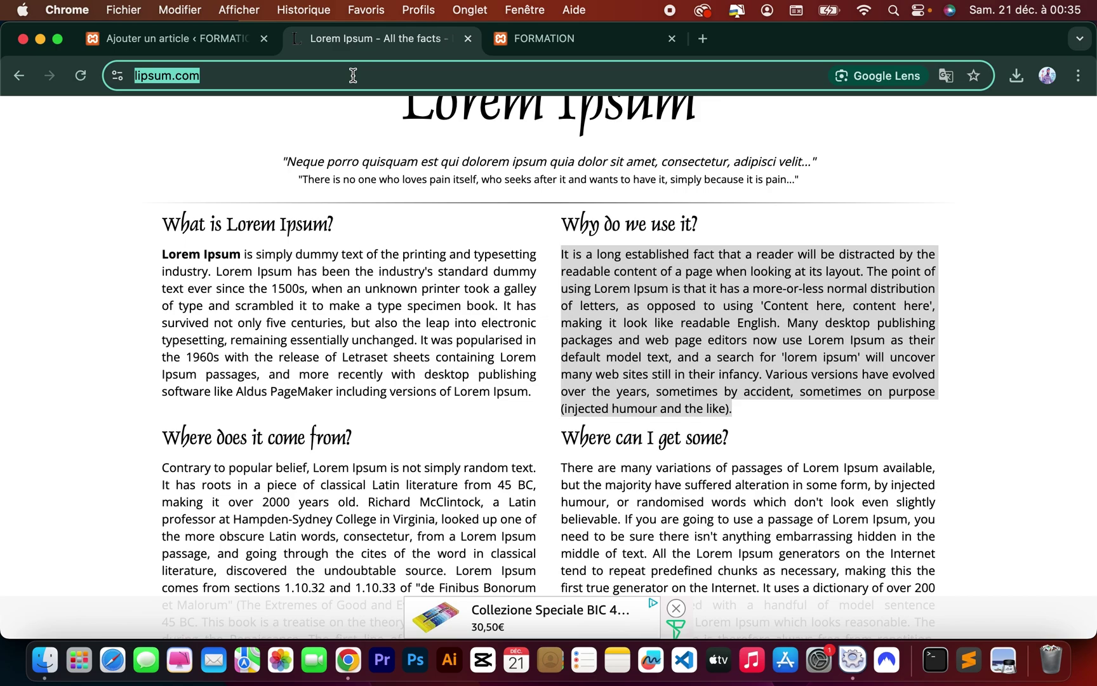
pyautogui.write('go')
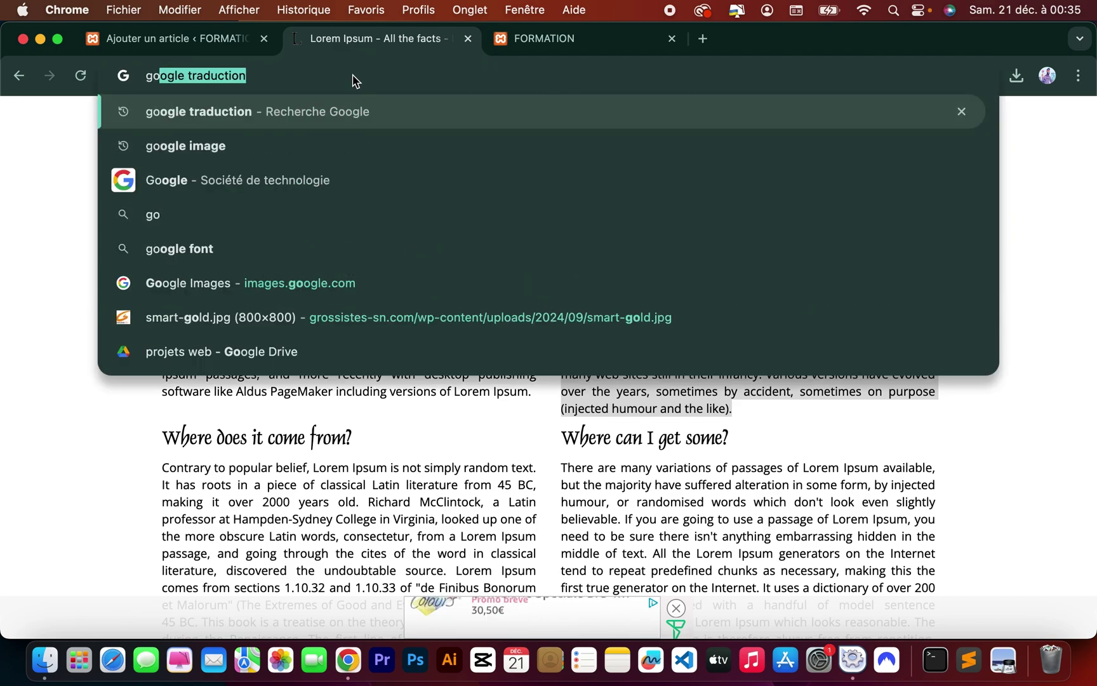
pyautogui.write('ogle')
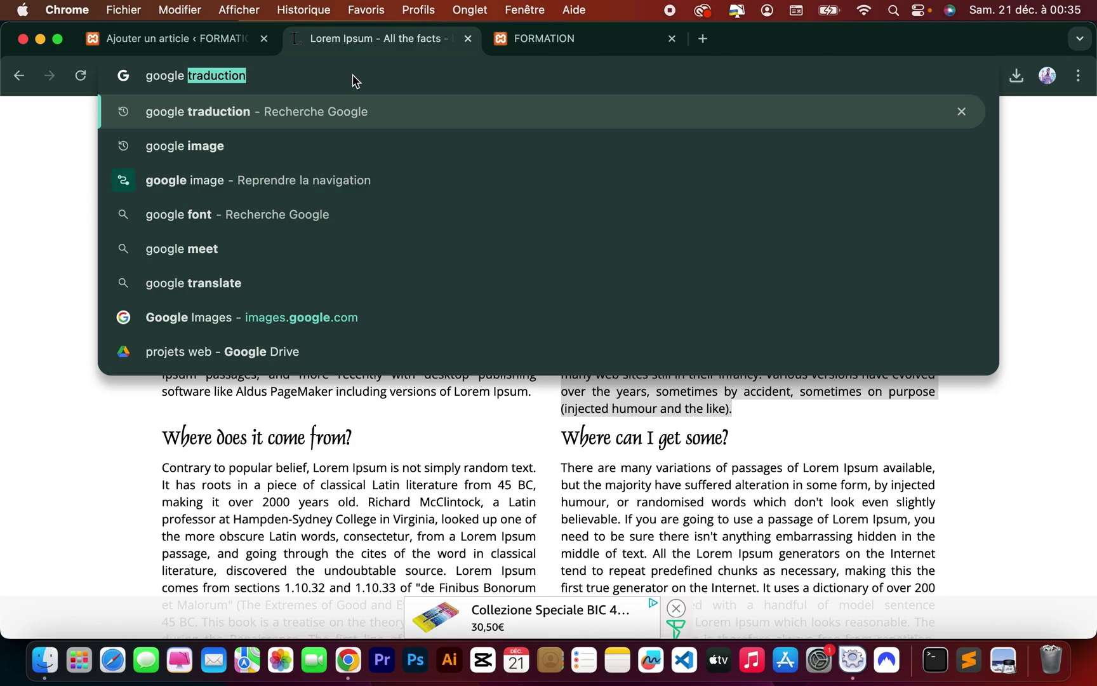
pyautogui.write(' im')
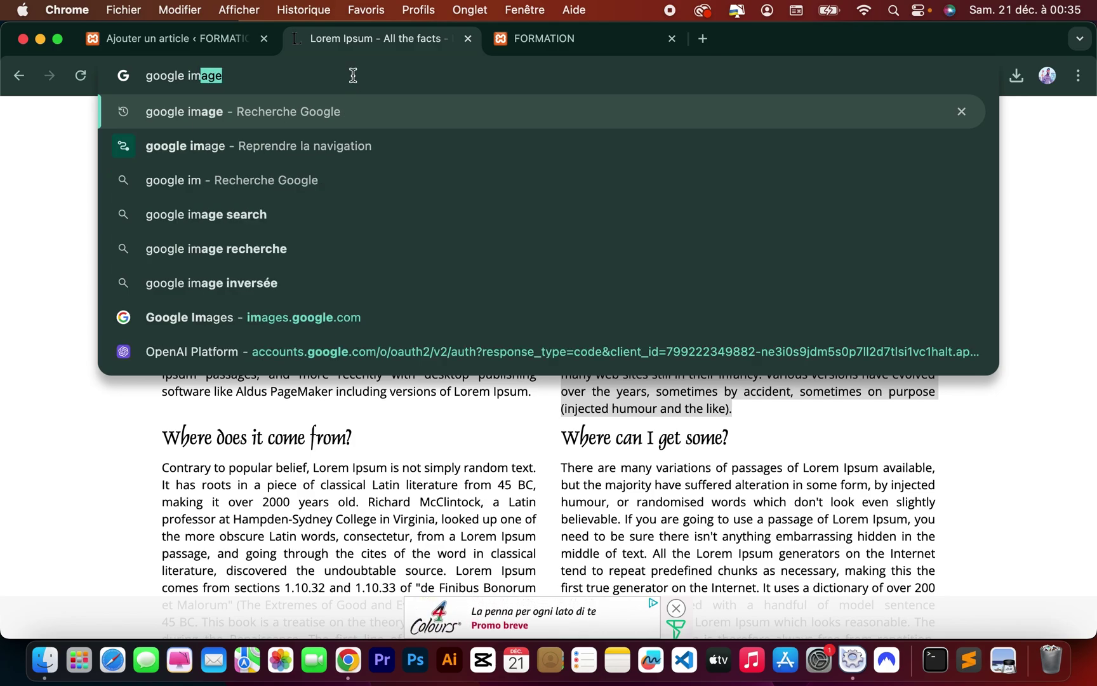
pyautogui.press('Return')
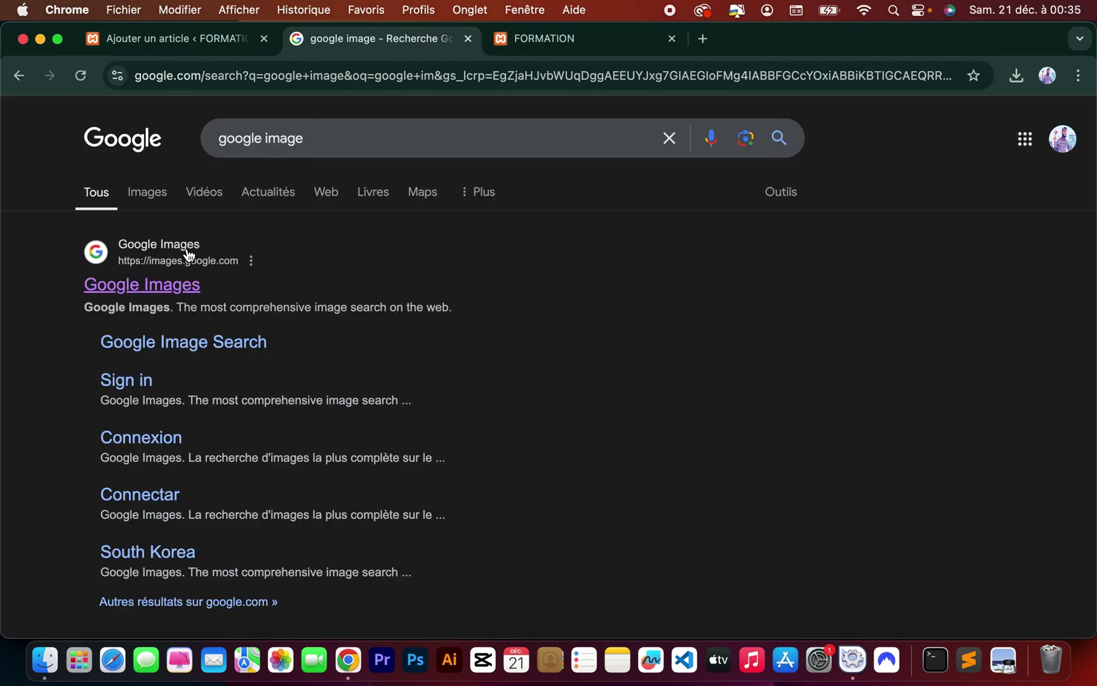
pyautogui.click(157, 289)
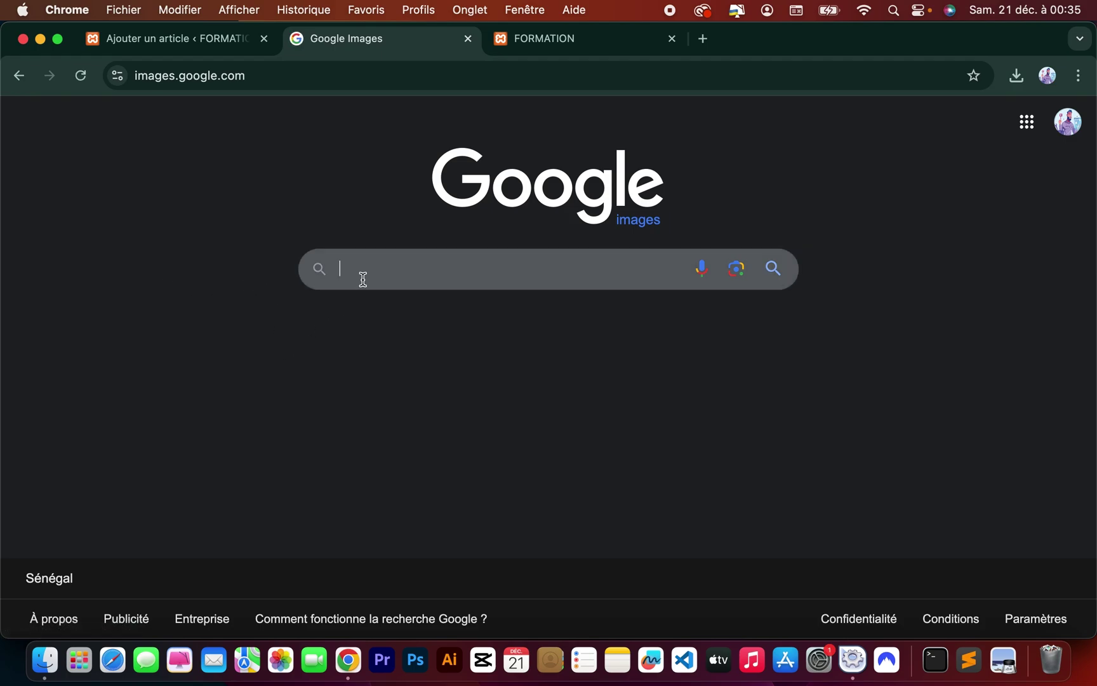
pyautogui.write('nat')
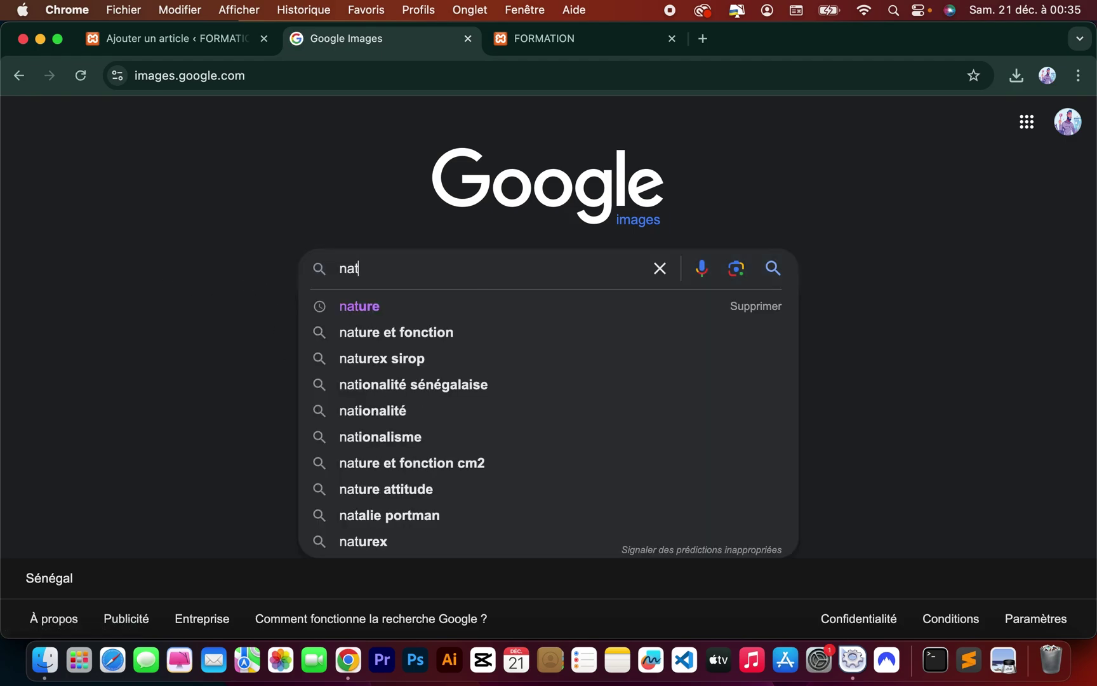
pyautogui.write('ure')
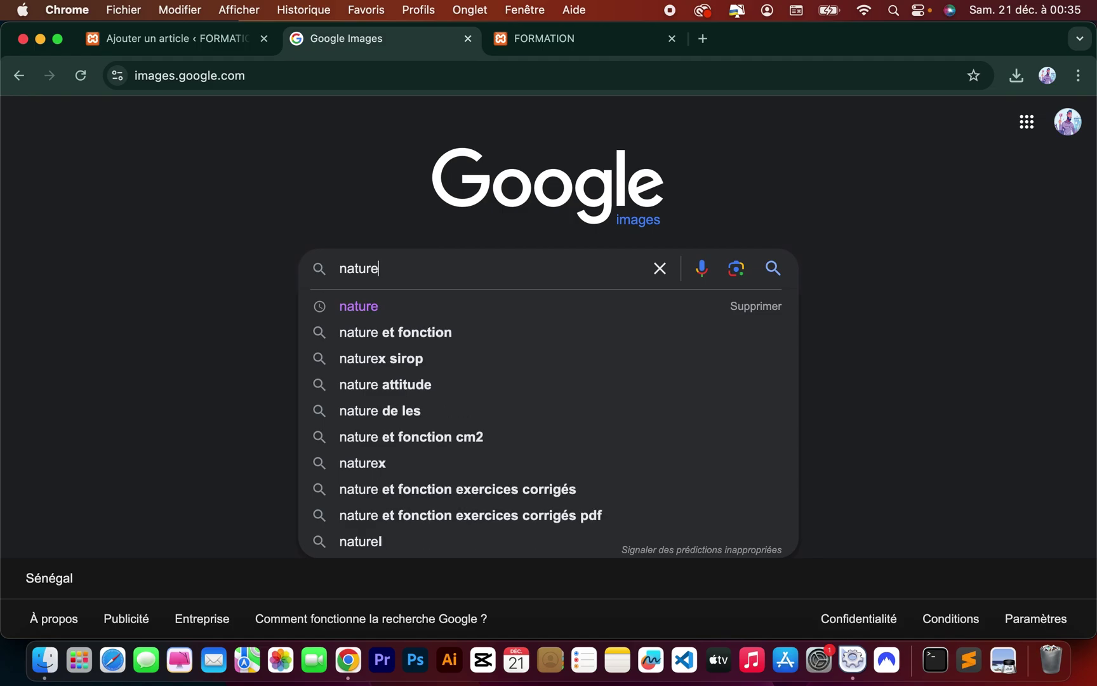
pyautogui.press('Return')
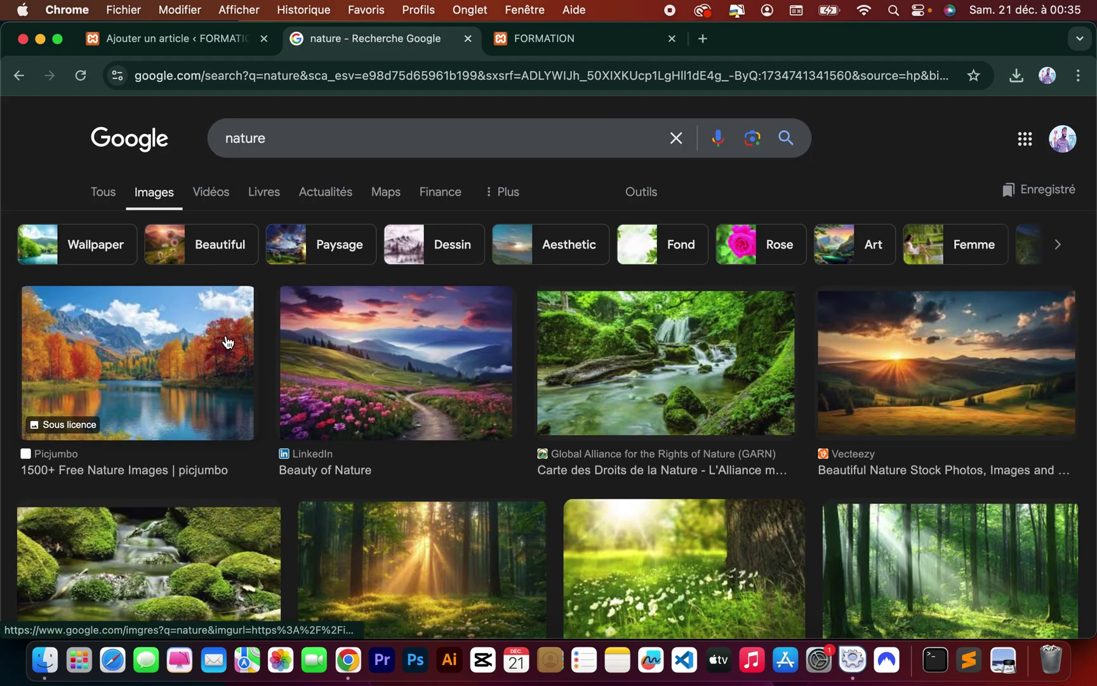
# Save the flowery meadow and waterfall images to Downloads with Enregistrer l'image sous.
pyautogui.rightClick(384, 350)
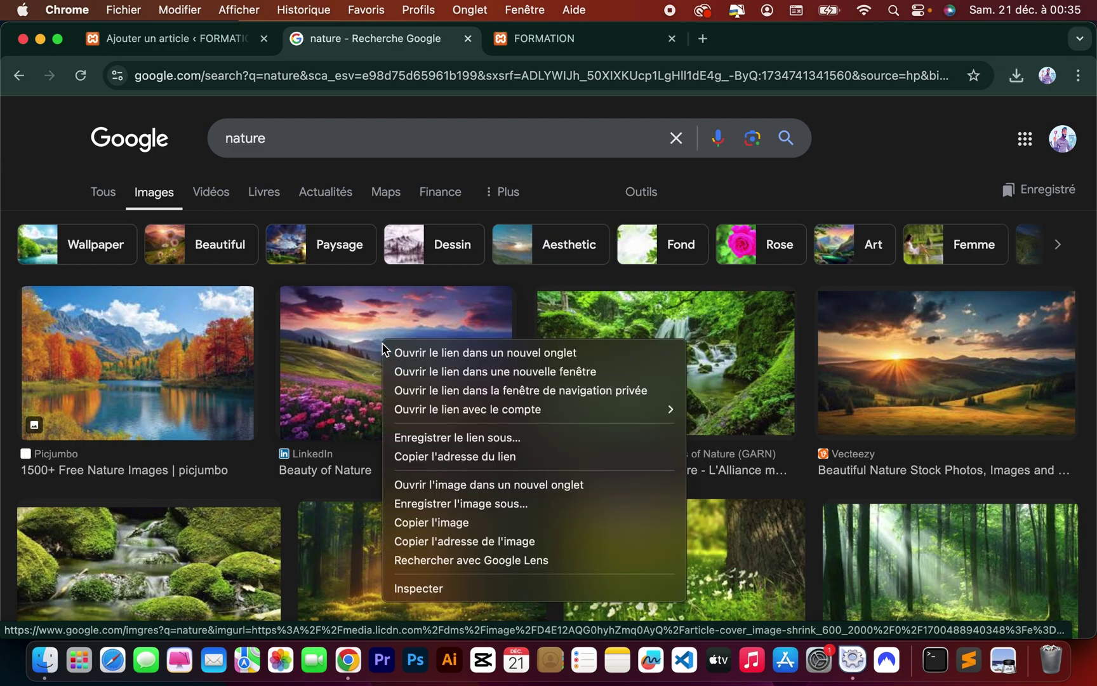
pyautogui.click(445, 504)
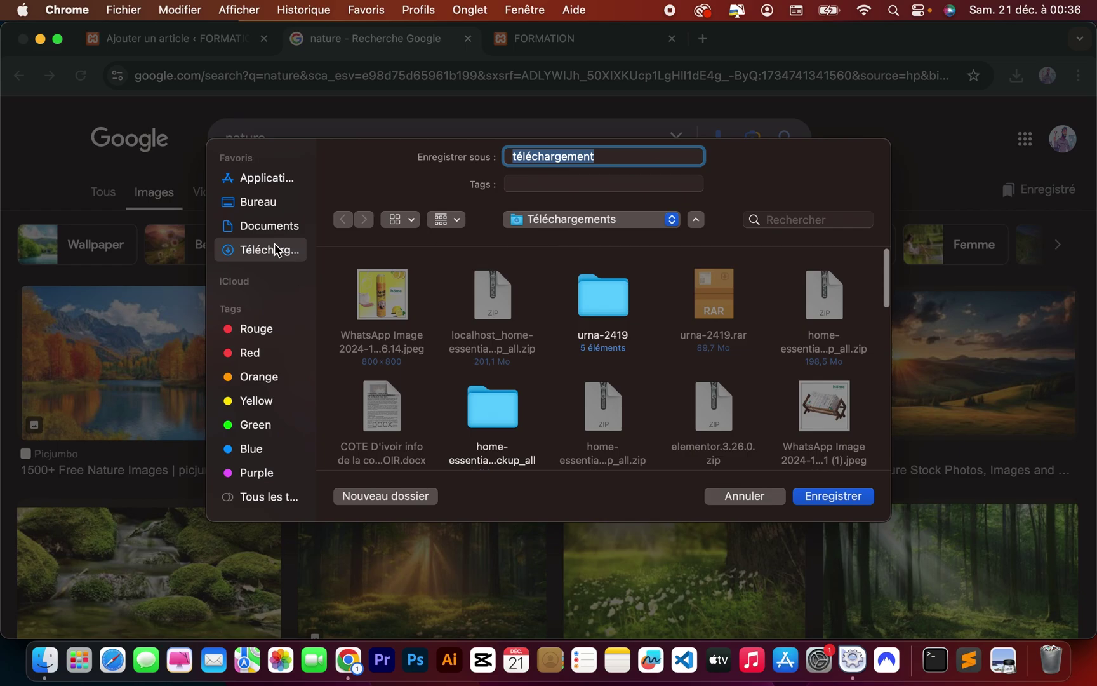
pyautogui.click(805, 496)
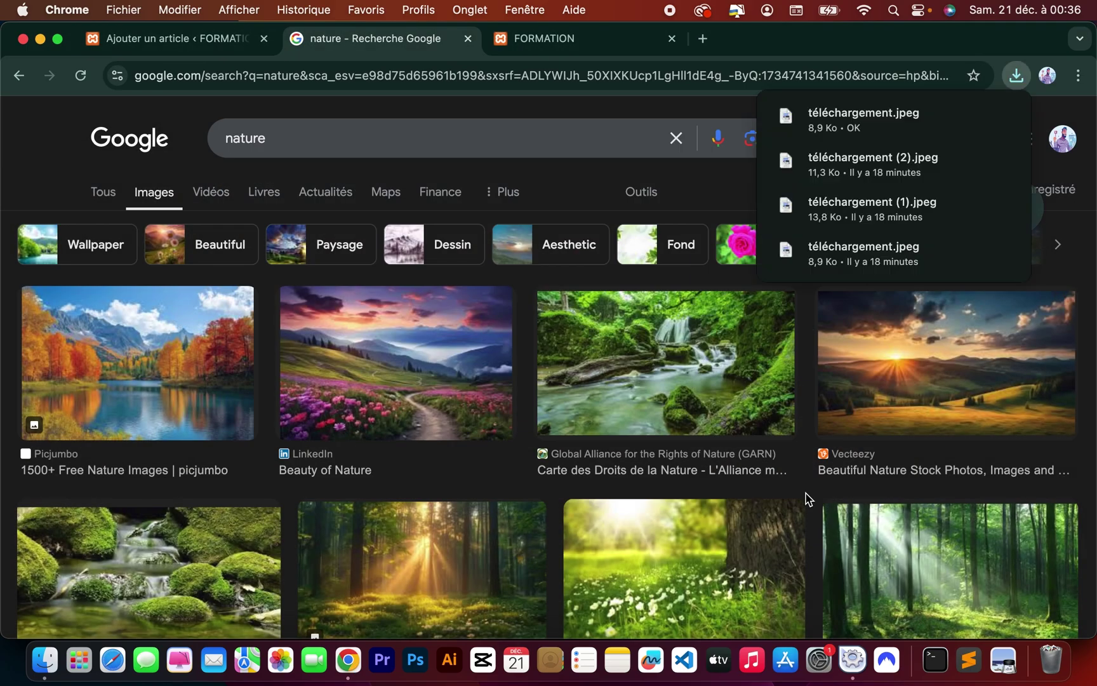
pyautogui.rightClick(710, 362)
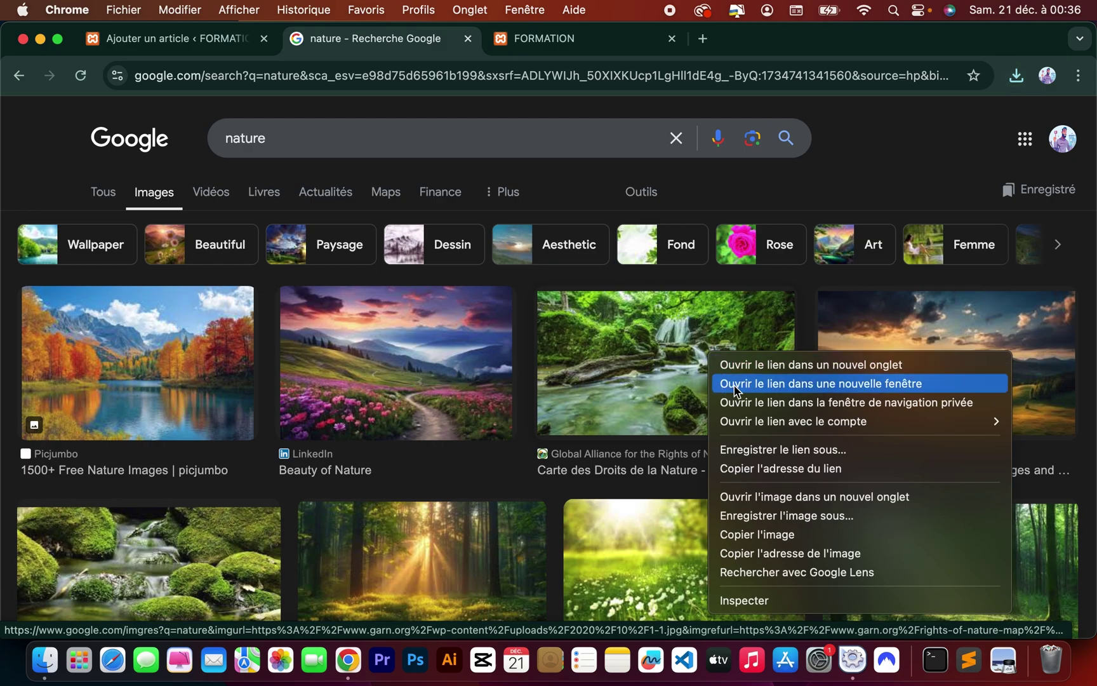
pyautogui.click(750, 516)
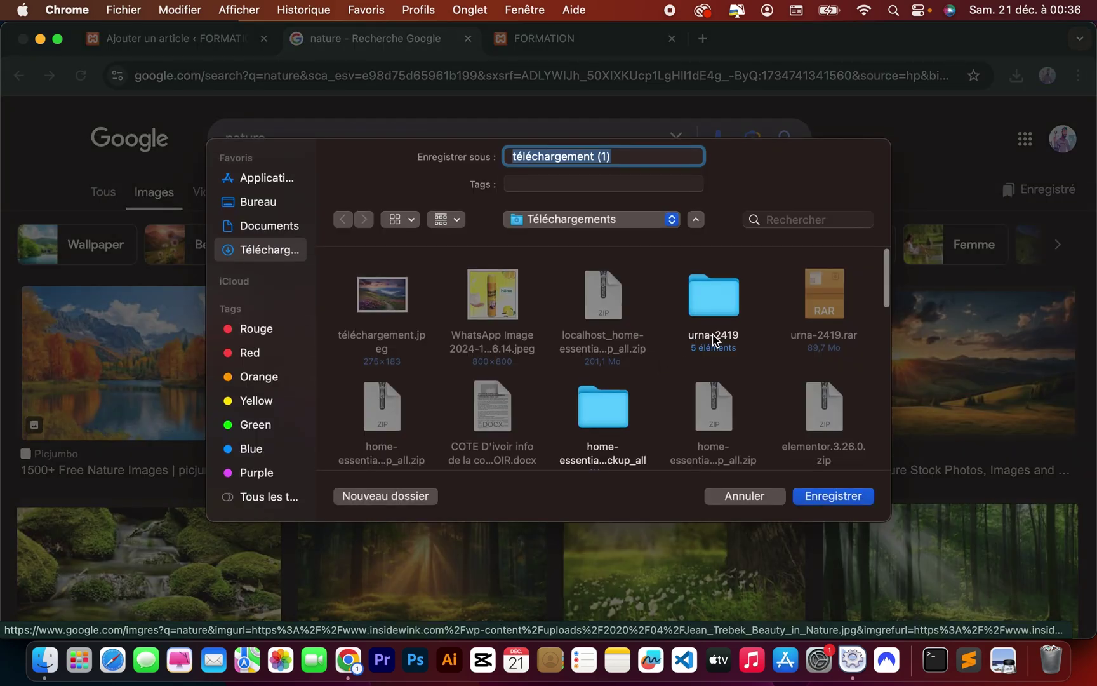
pyautogui.click(833, 496)
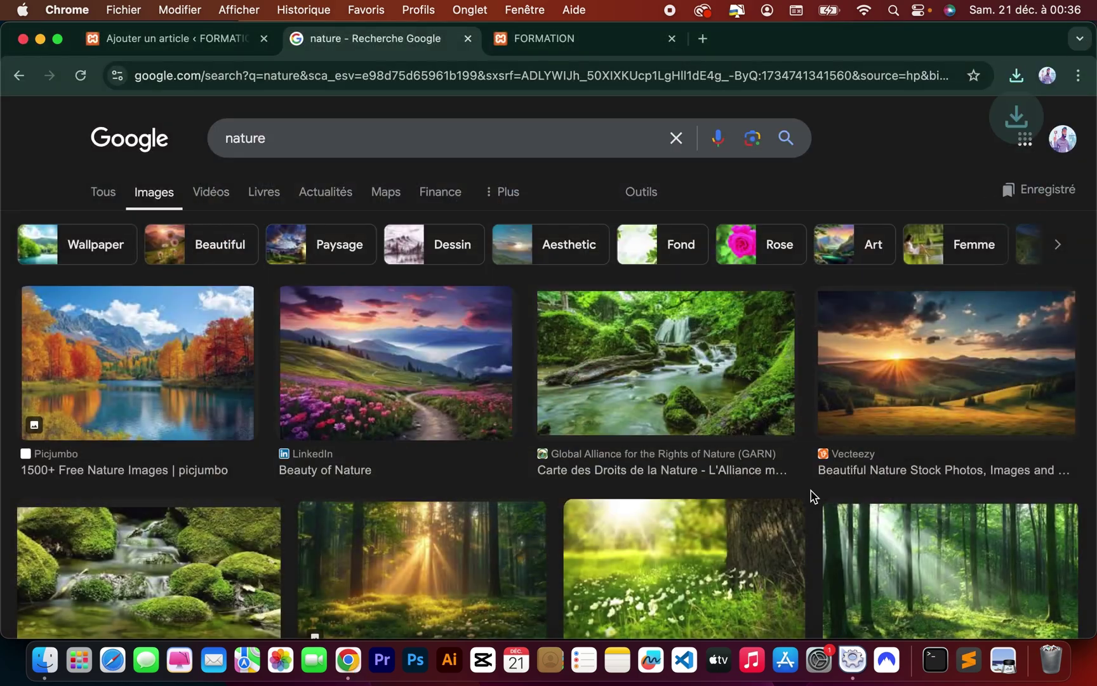
# Save the mossy stream image to Downloads as well, then go back to the WordPress post tab.
pyautogui.scroll(-2, 813, 496)
pyautogui.scroll(-3, 814, 496)
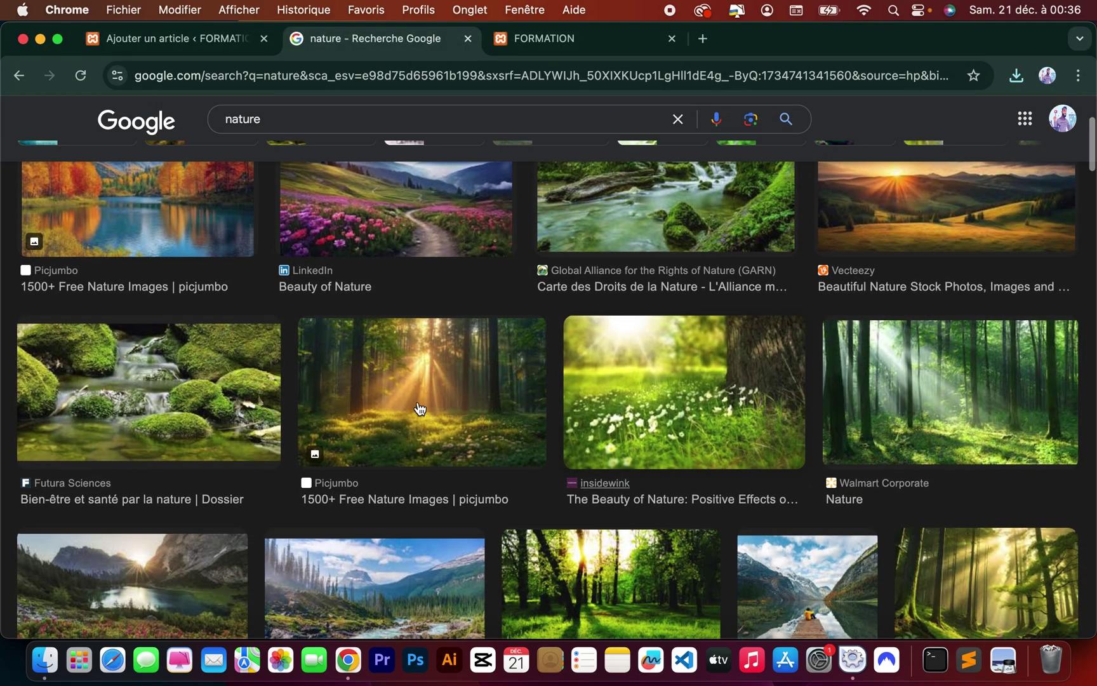
pyautogui.rightClick(122, 389)
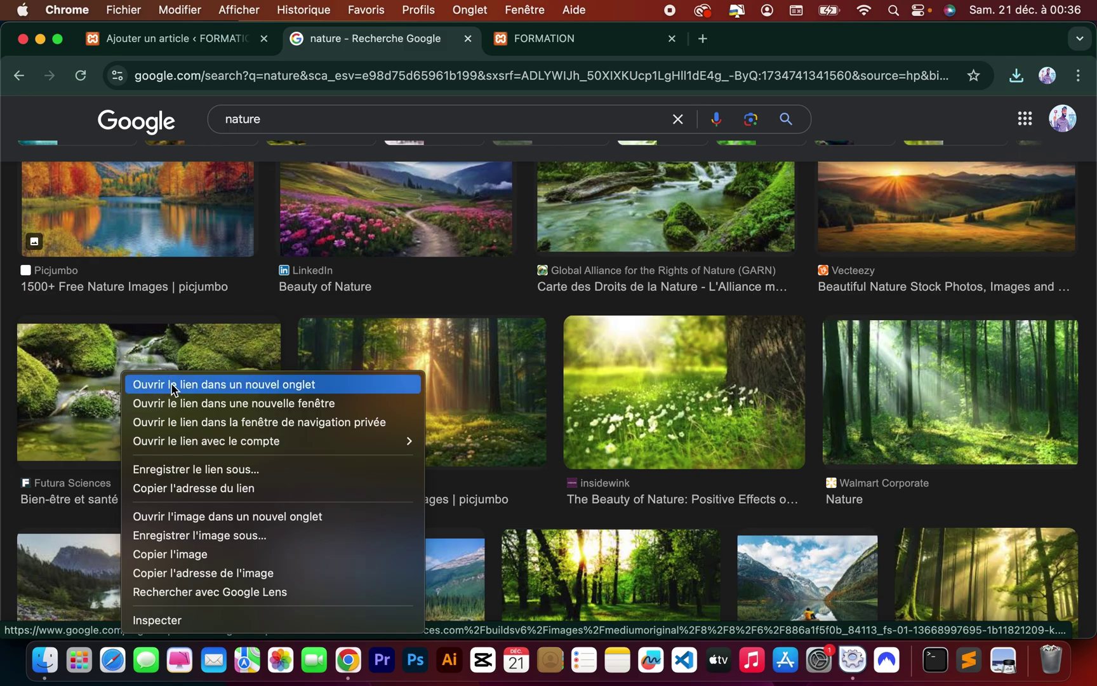
pyautogui.click(184, 532)
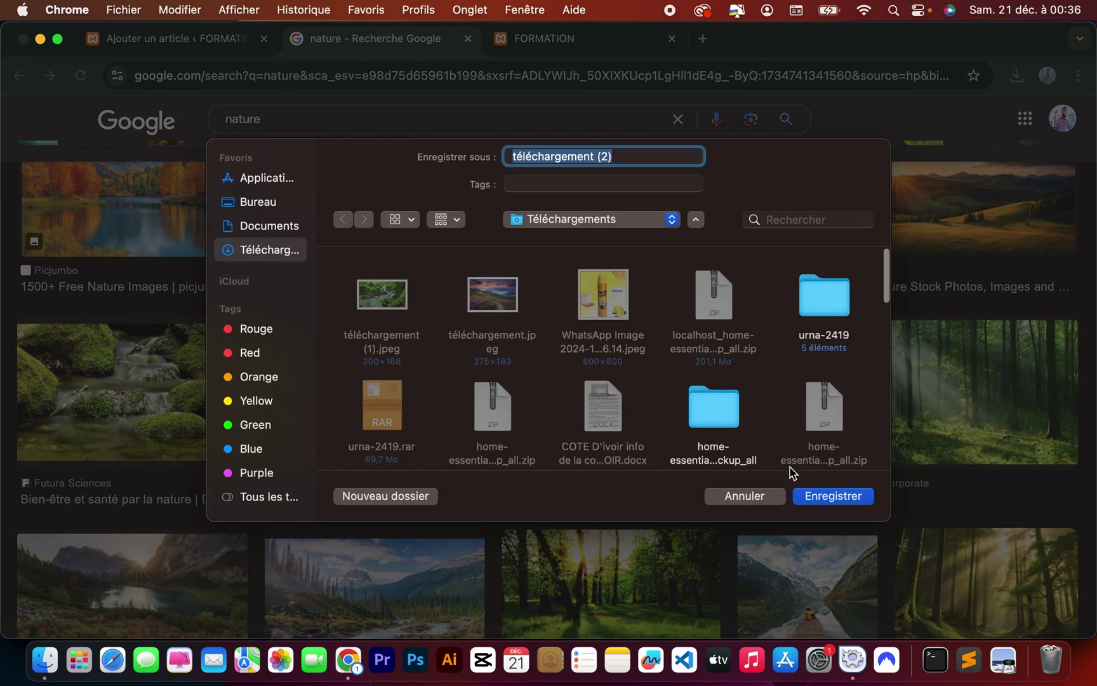
pyautogui.click(810, 496)
pyautogui.scroll(3, 808, 497)
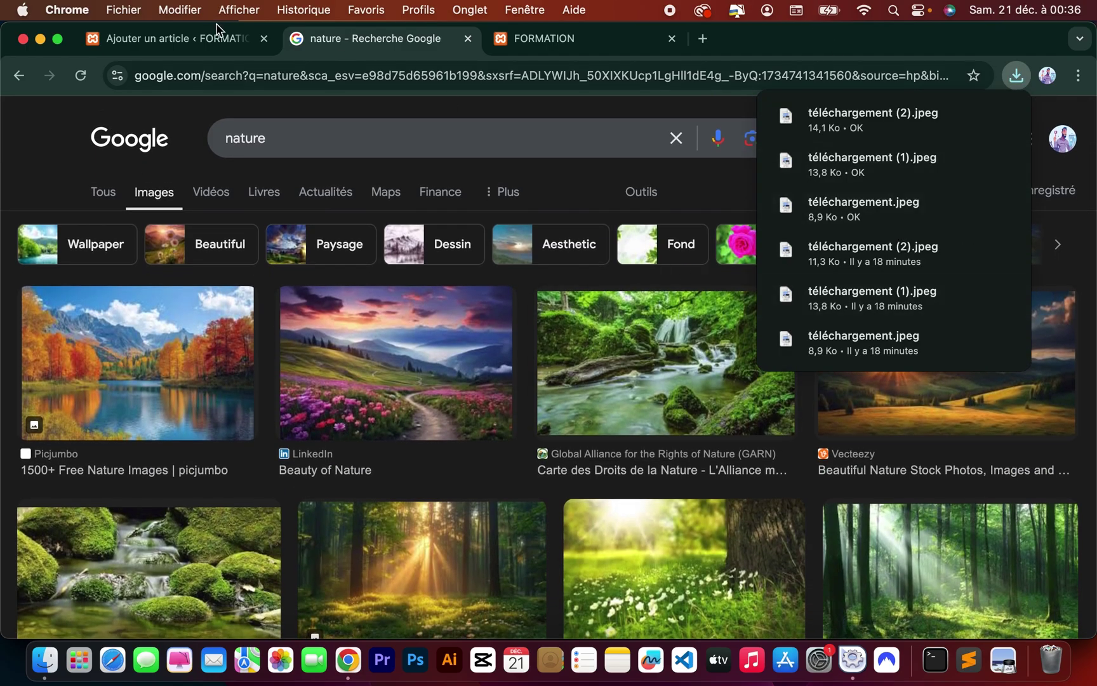
pyautogui.click(189, 39)
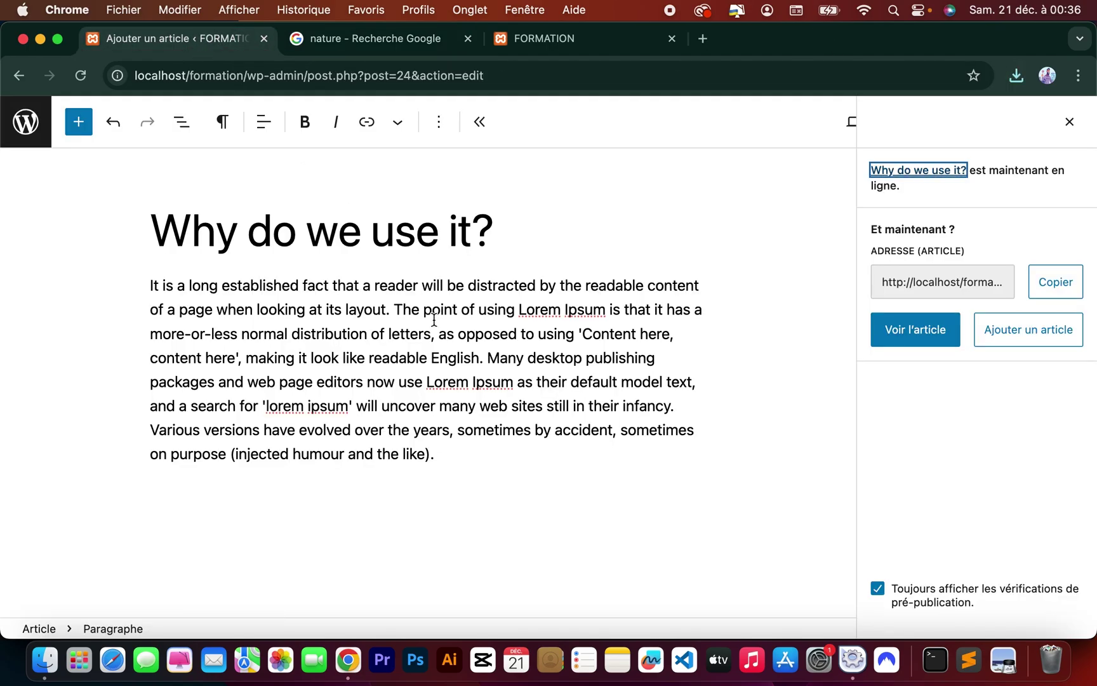
# Go to the Articles list and open 'Bonjour tout le monde !' in the editor.
pyautogui.click(35, 129)
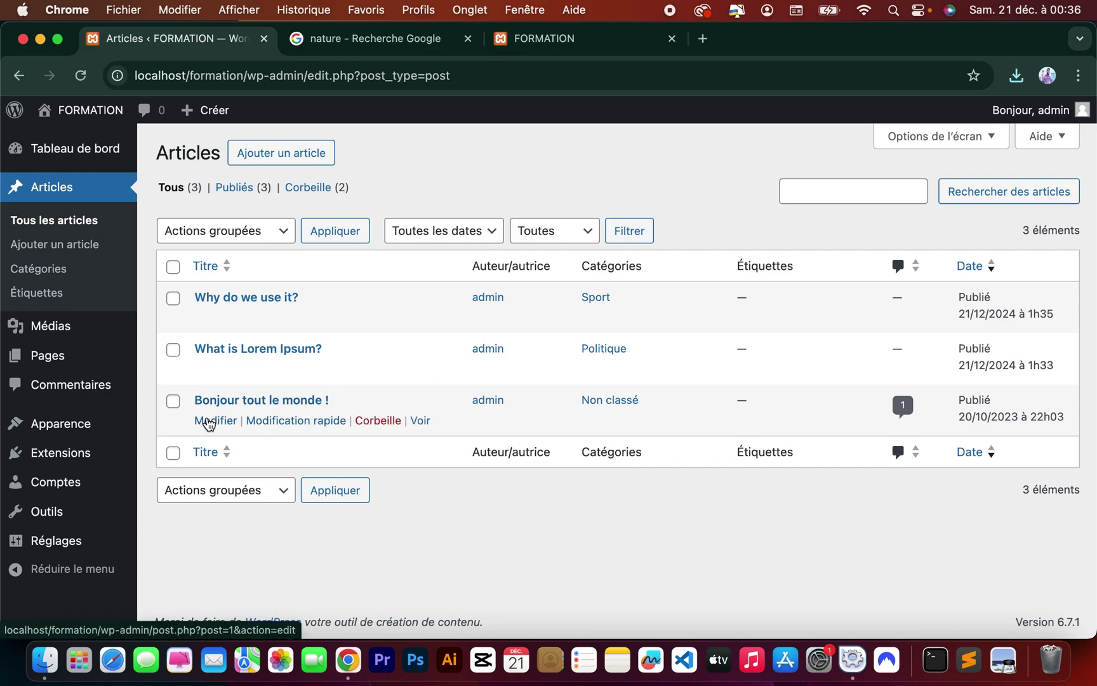
pyautogui.click(209, 422)
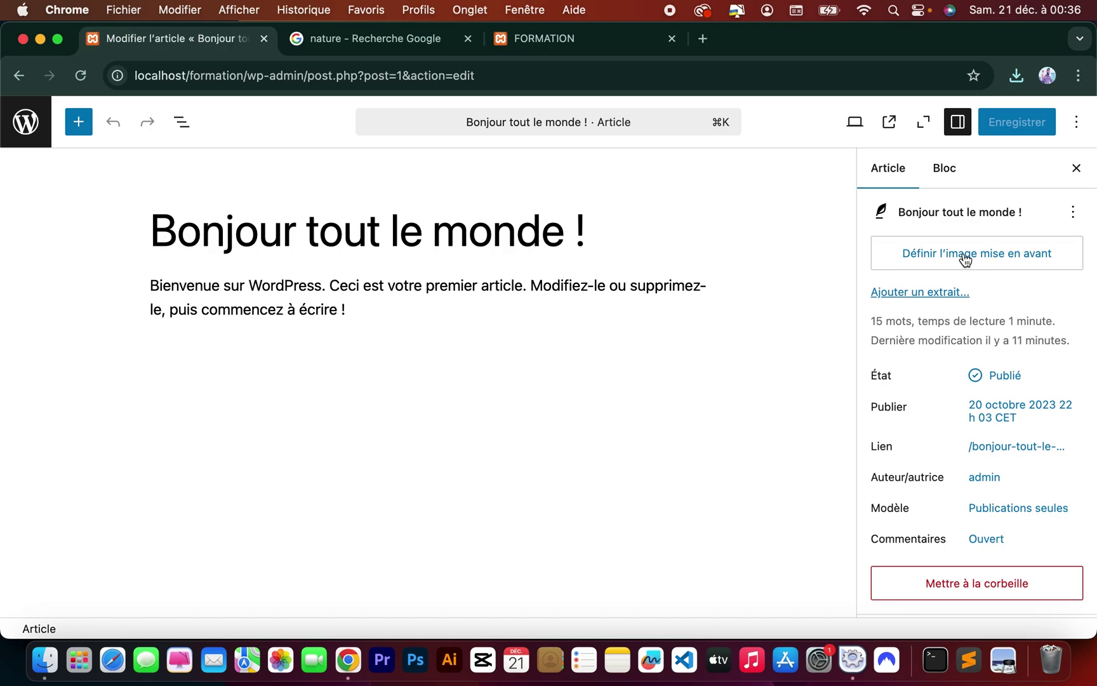
# Upload téléchargement (2).jpeg, set it as the featured image, and save the article.
pyautogui.click(965, 257)
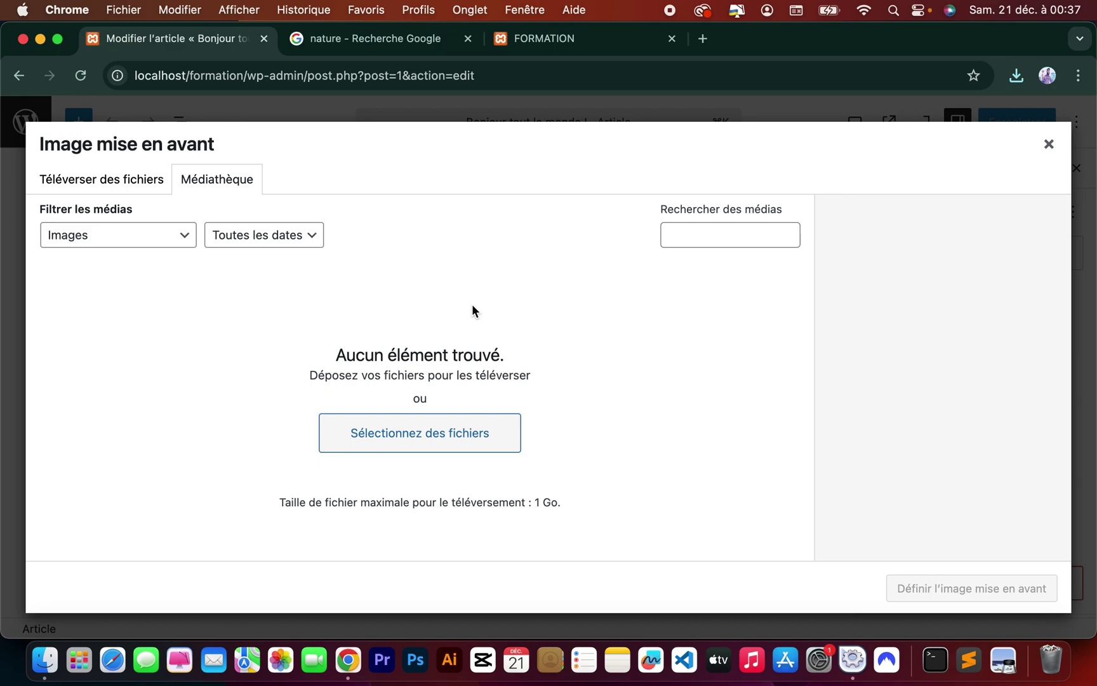
pyautogui.click(106, 181)
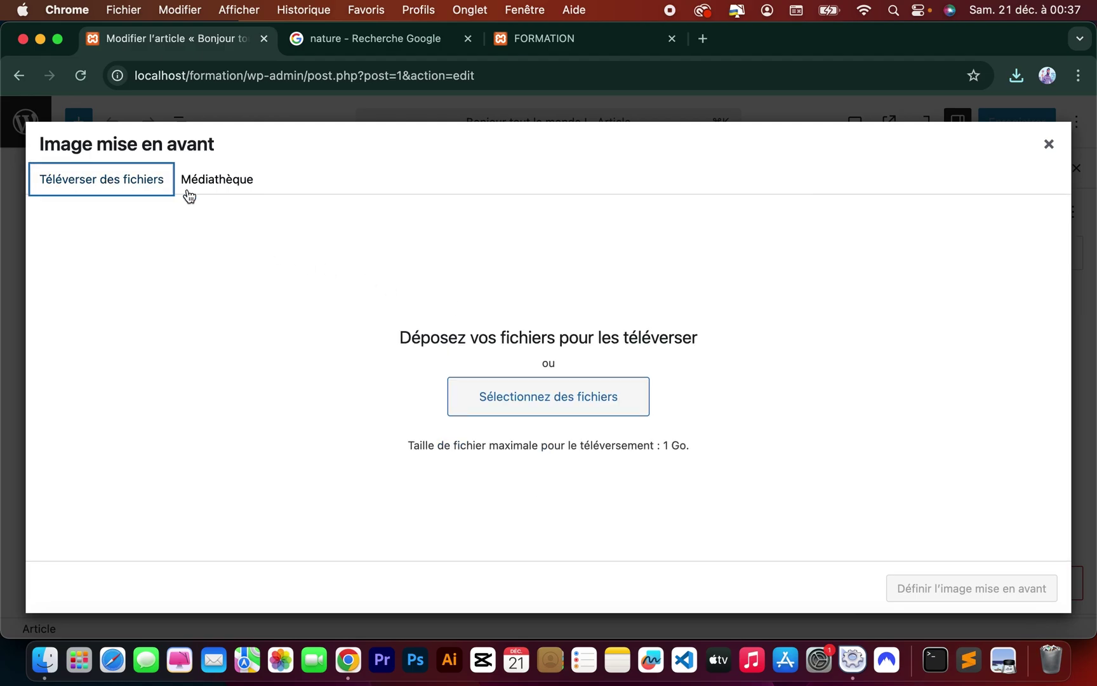
pyautogui.click(525, 400)
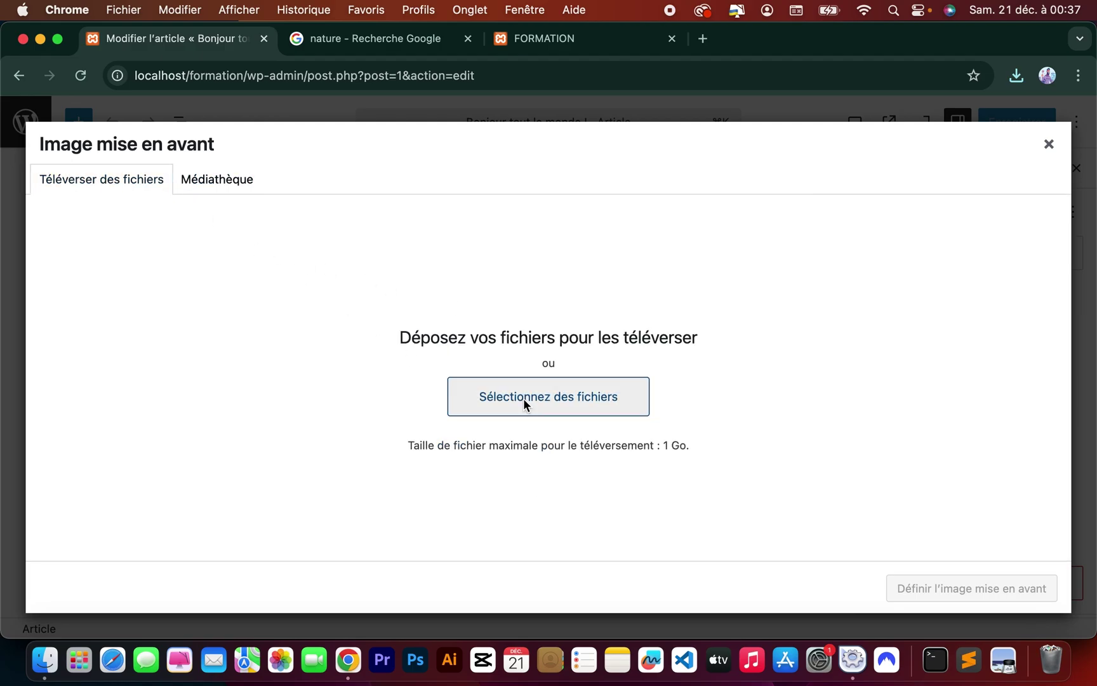
pyautogui.click(379, 244)
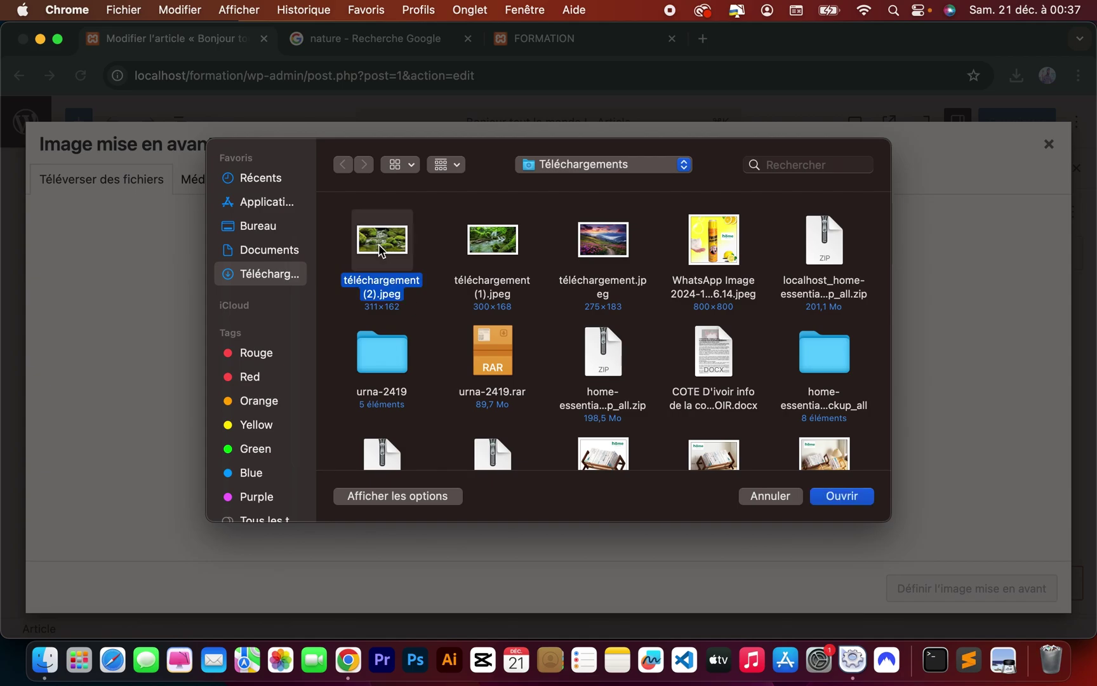
pyautogui.click(837, 496)
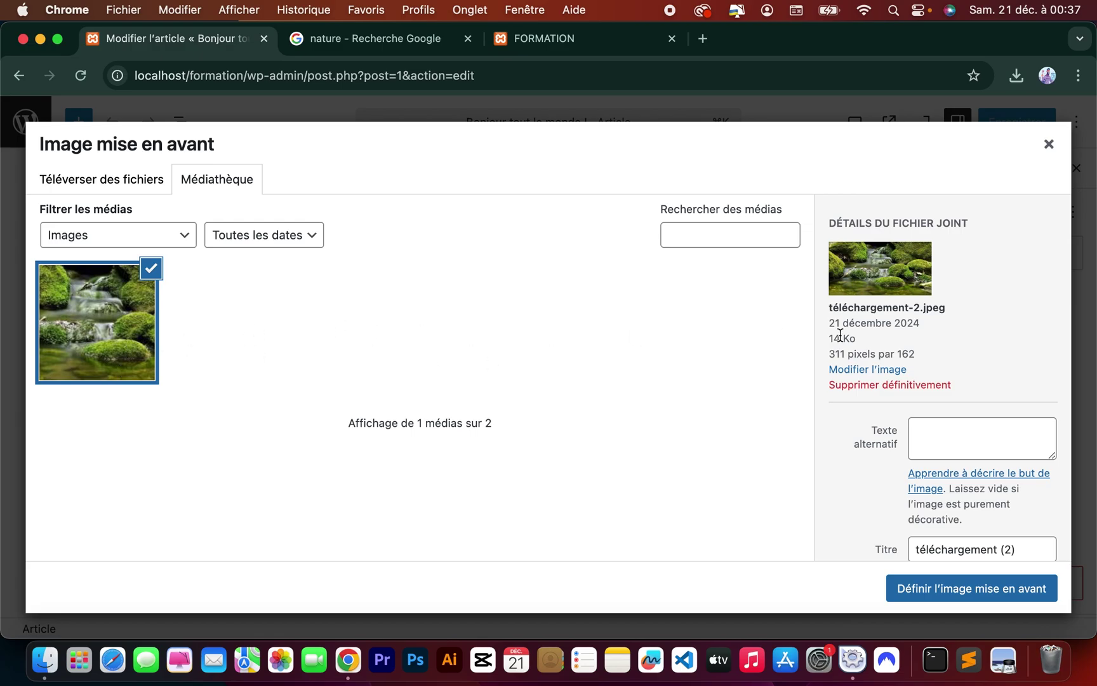
pyautogui.click(939, 591)
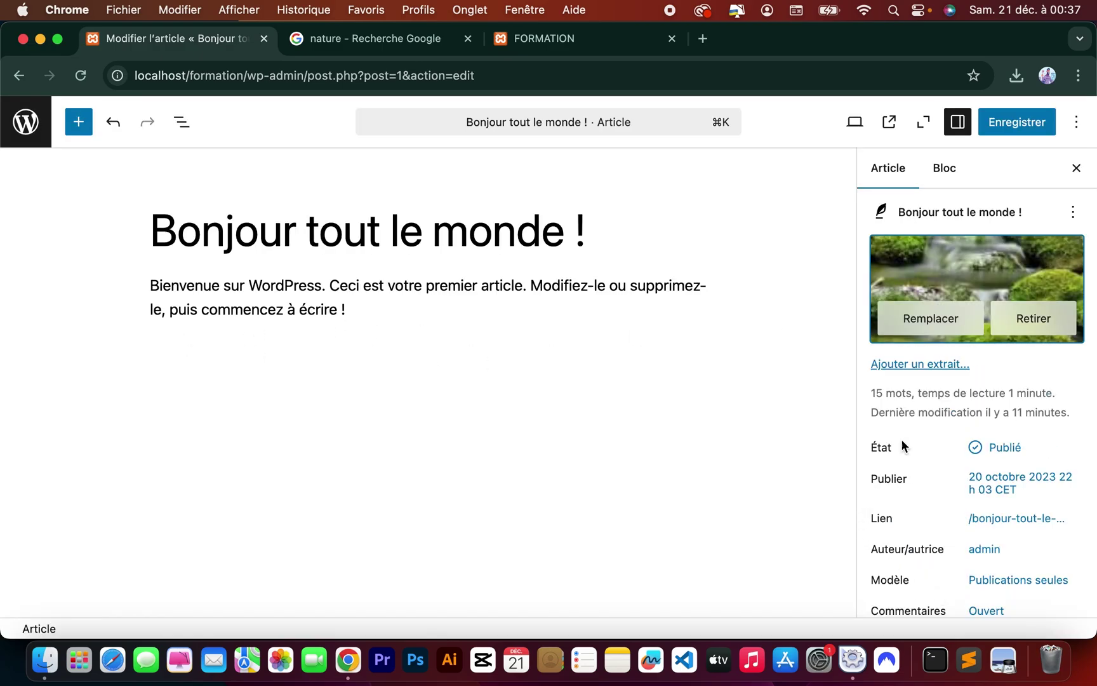
pyautogui.click(1012, 126)
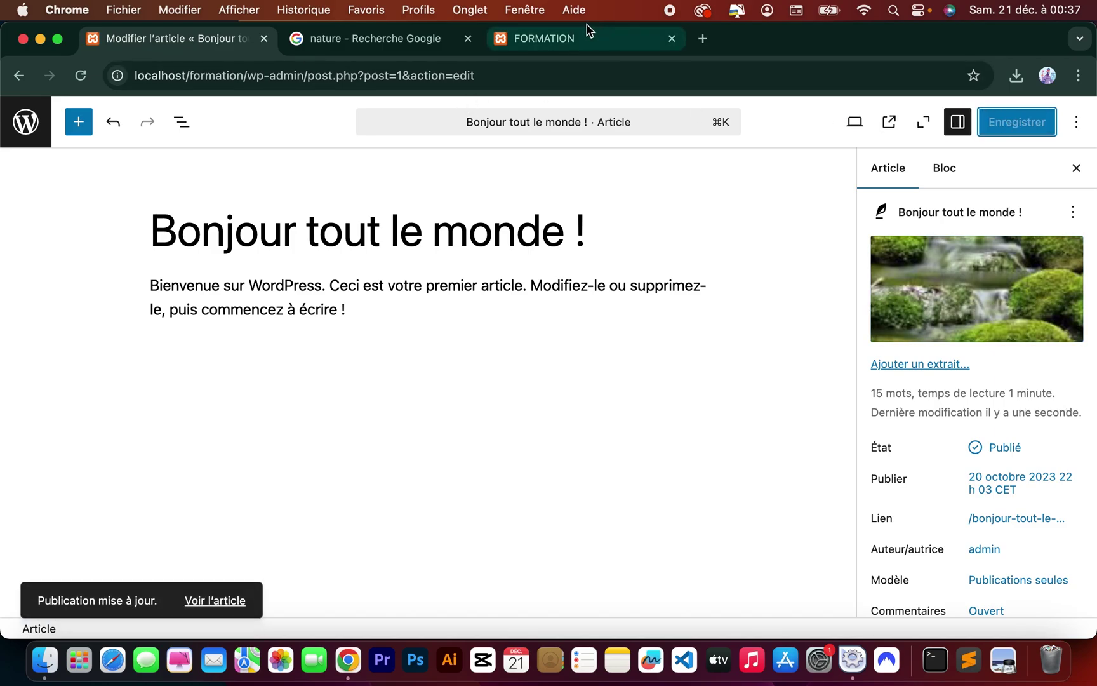
# Reload the FORMATION homepage to see the mossy photo, then go back to the Articles list.
pyautogui.click(563, 40)
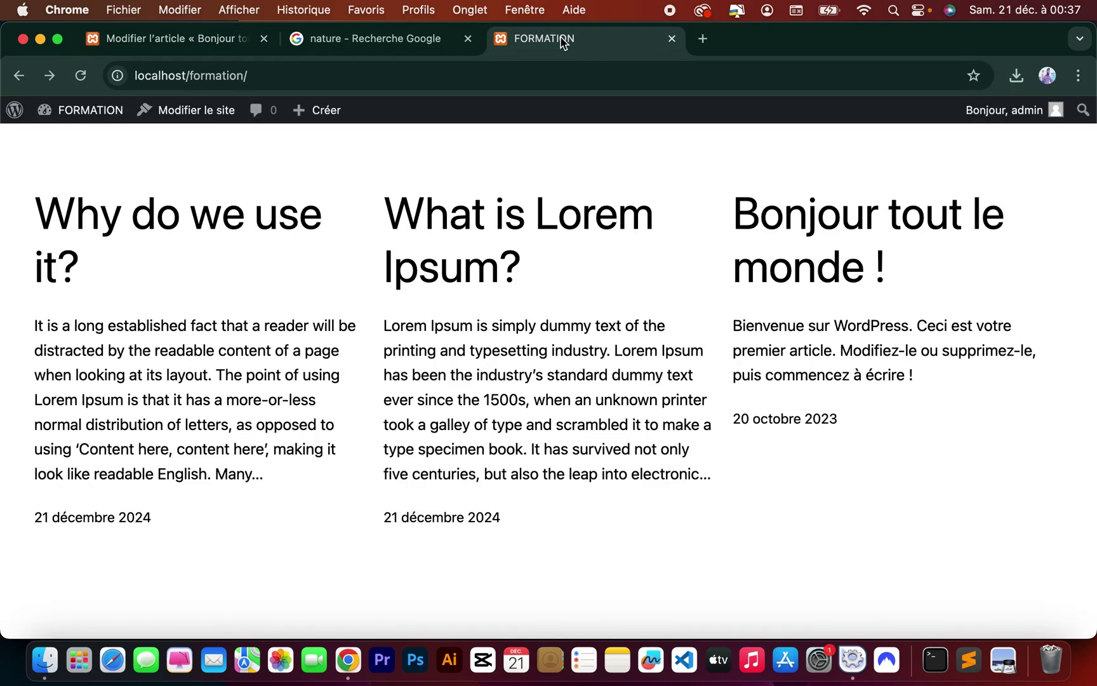
pyautogui.click(81, 76)
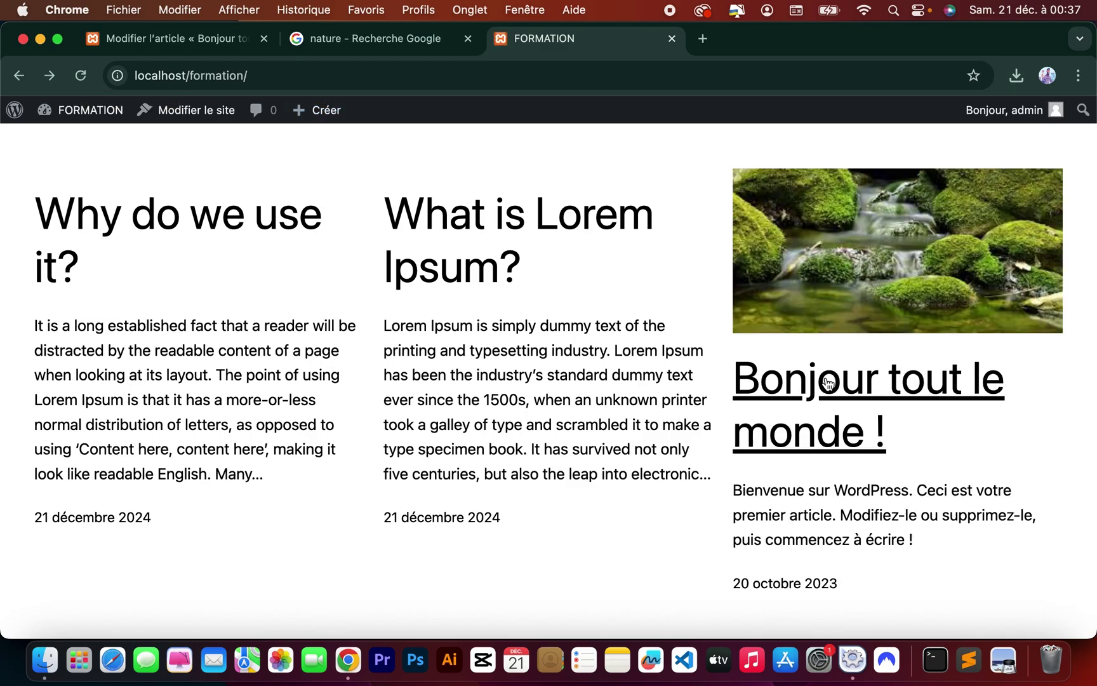
pyautogui.click(203, 43)
pyautogui.click(25, 122)
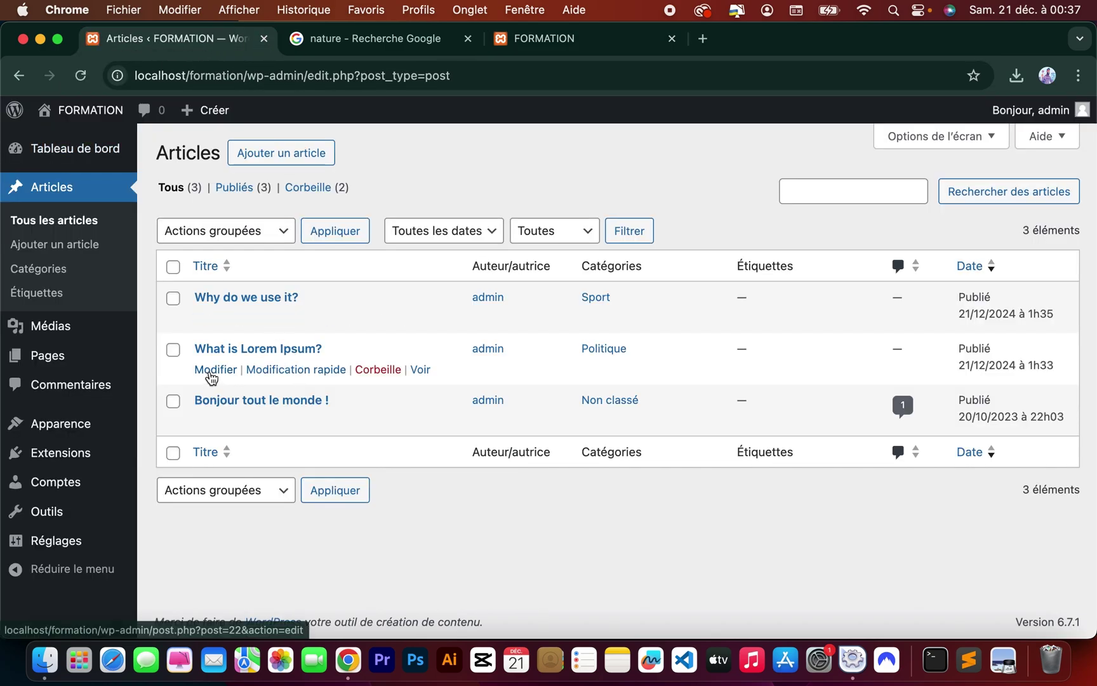
# Upload téléchargement (1).jpeg as the featured image of 'What is Lorem Ipsum?', save, and view the homepage.
pyautogui.click(213, 373)
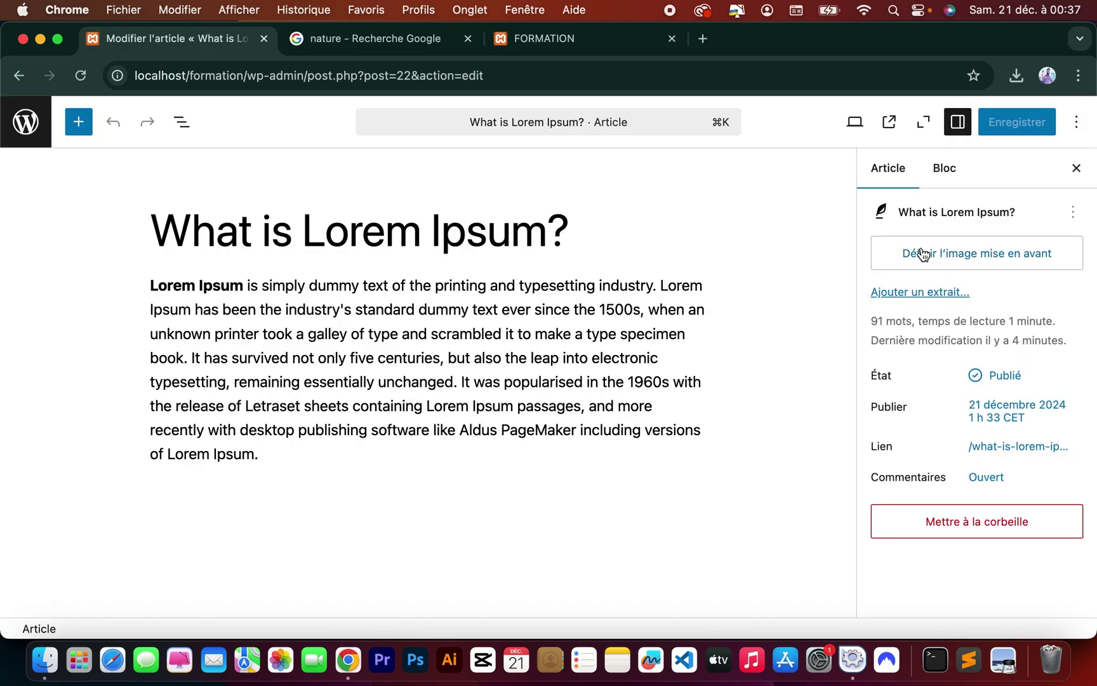
pyautogui.click(921, 253)
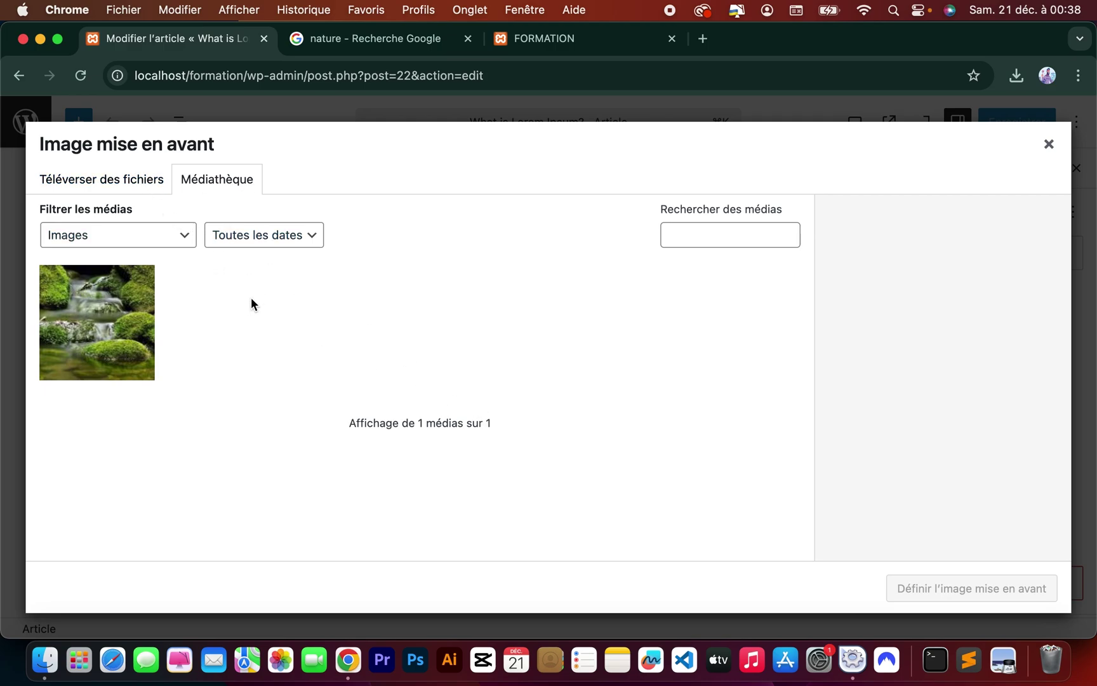
pyautogui.click(113, 183)
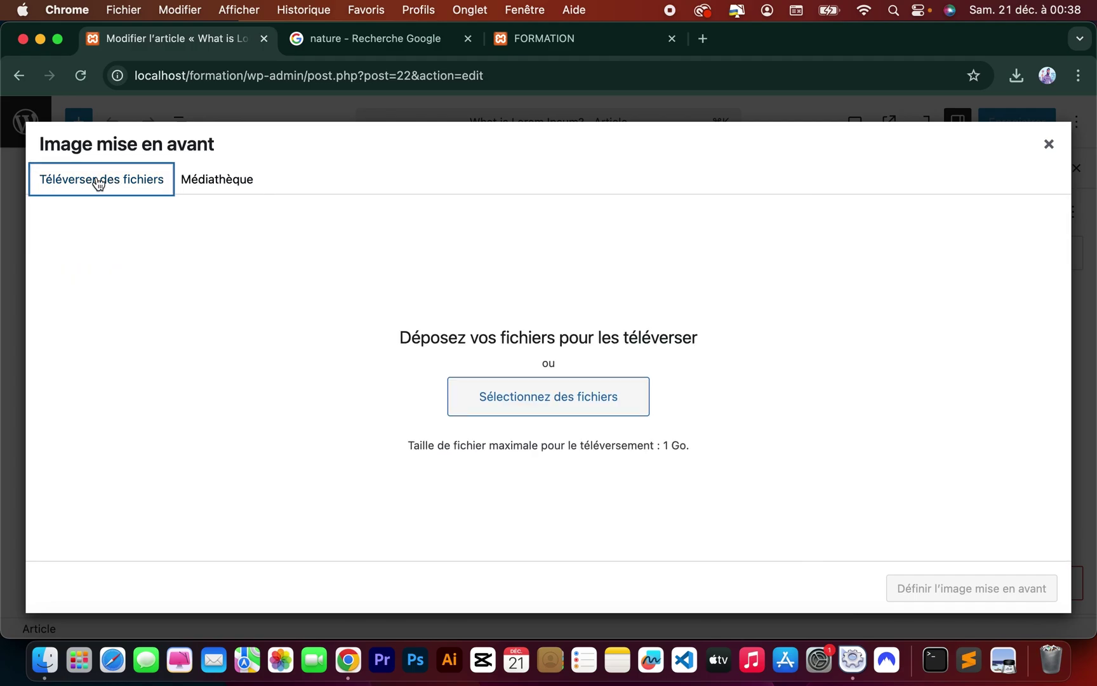
pyautogui.click(528, 394)
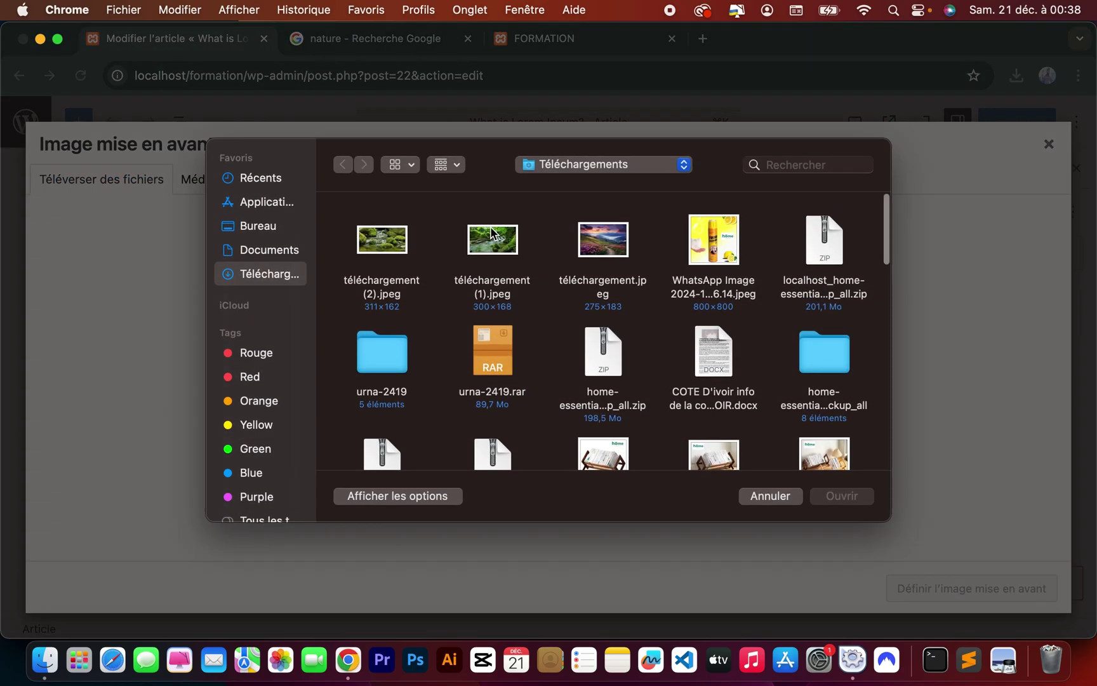
pyautogui.click(491, 233)
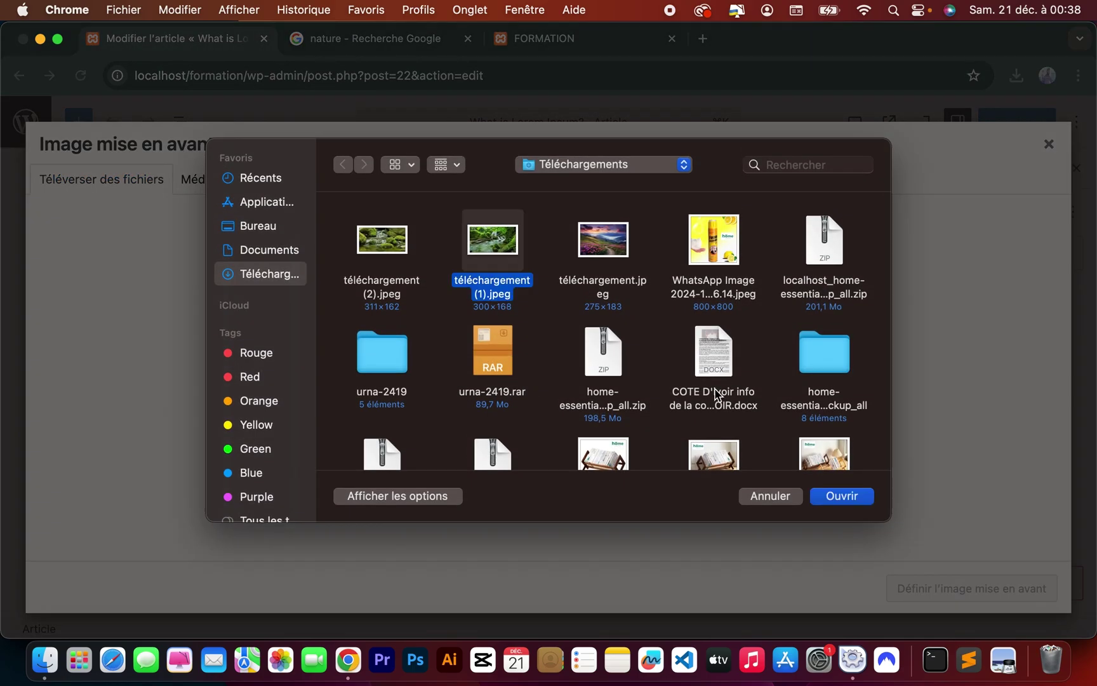
pyautogui.click(834, 498)
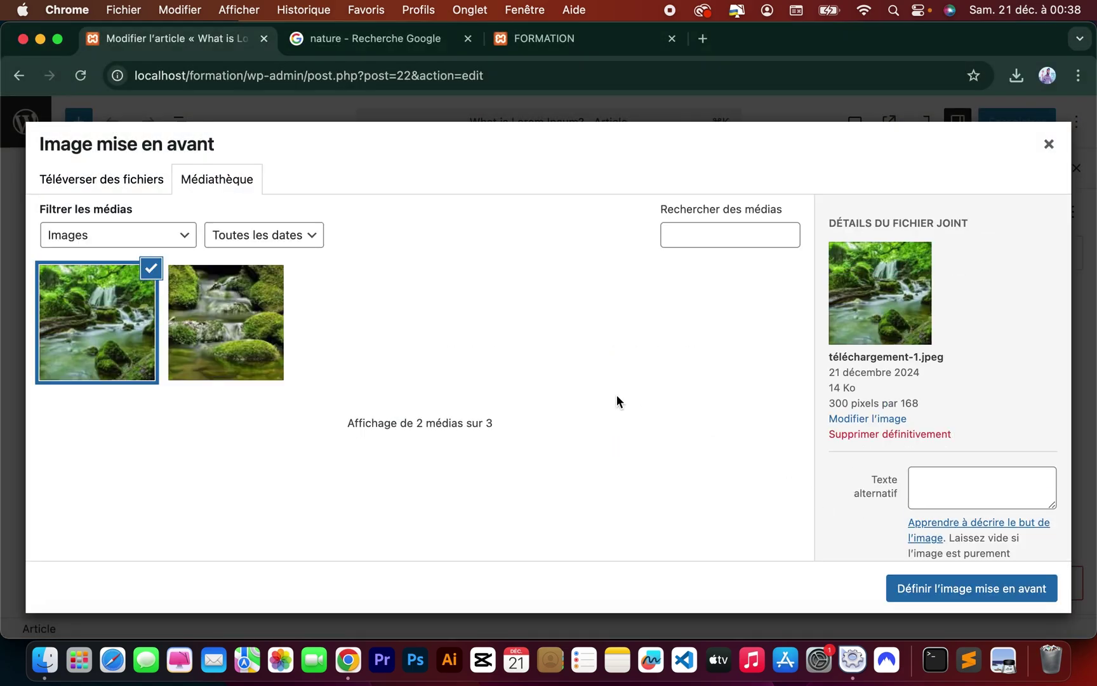
pyautogui.click(946, 594)
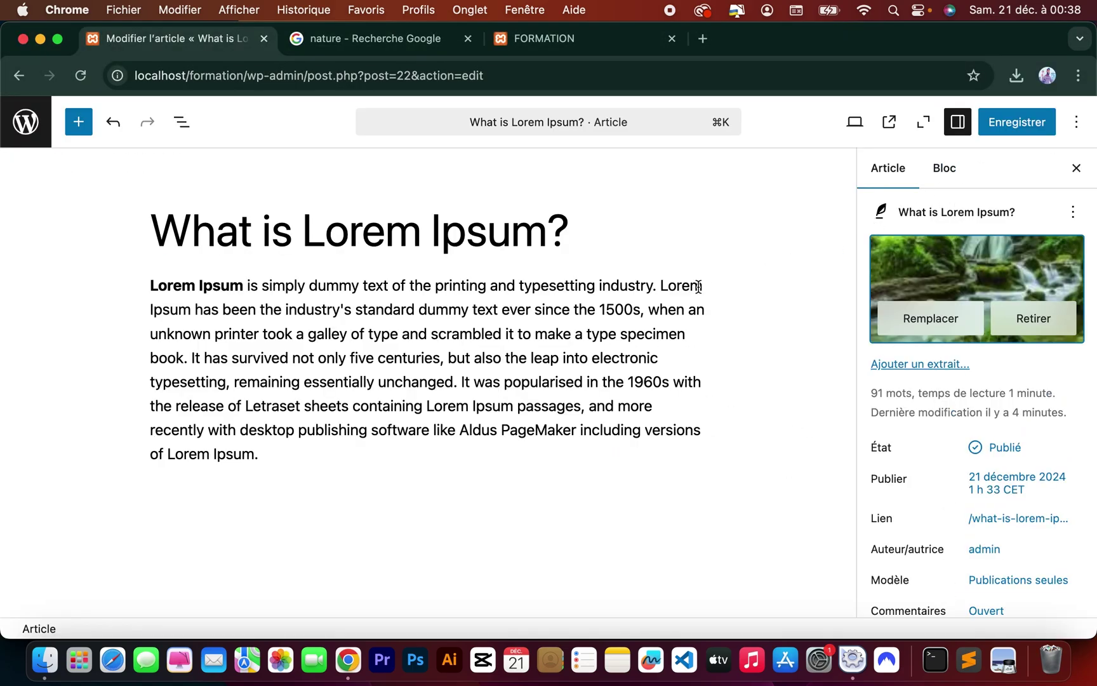
pyautogui.click(1011, 126)
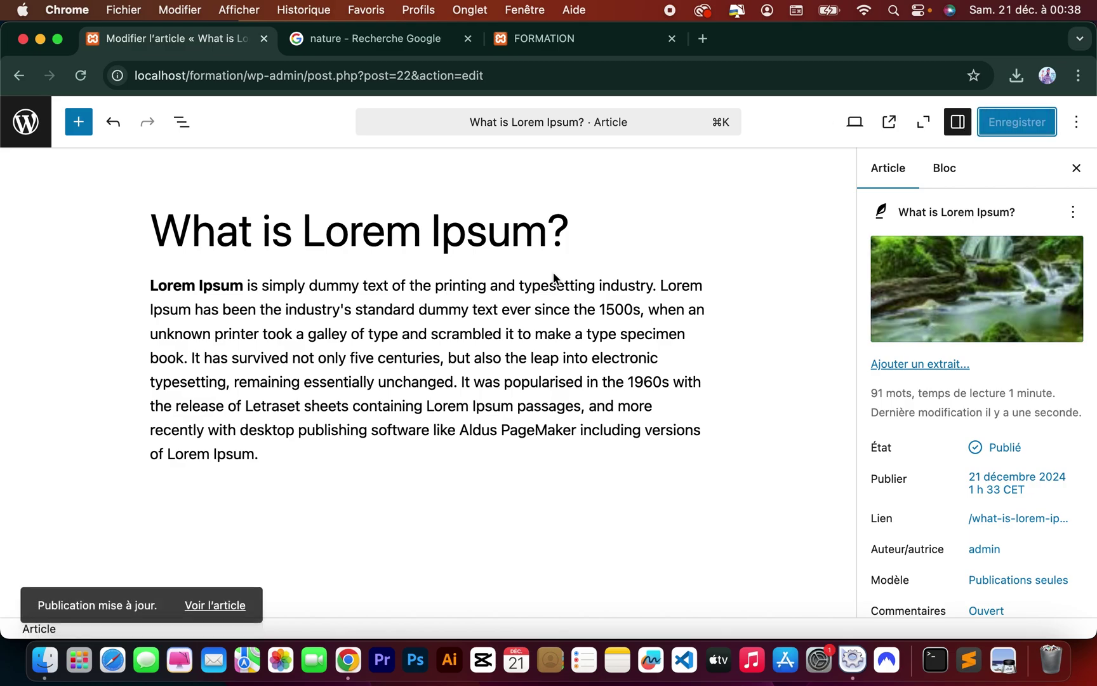
pyautogui.click(546, 39)
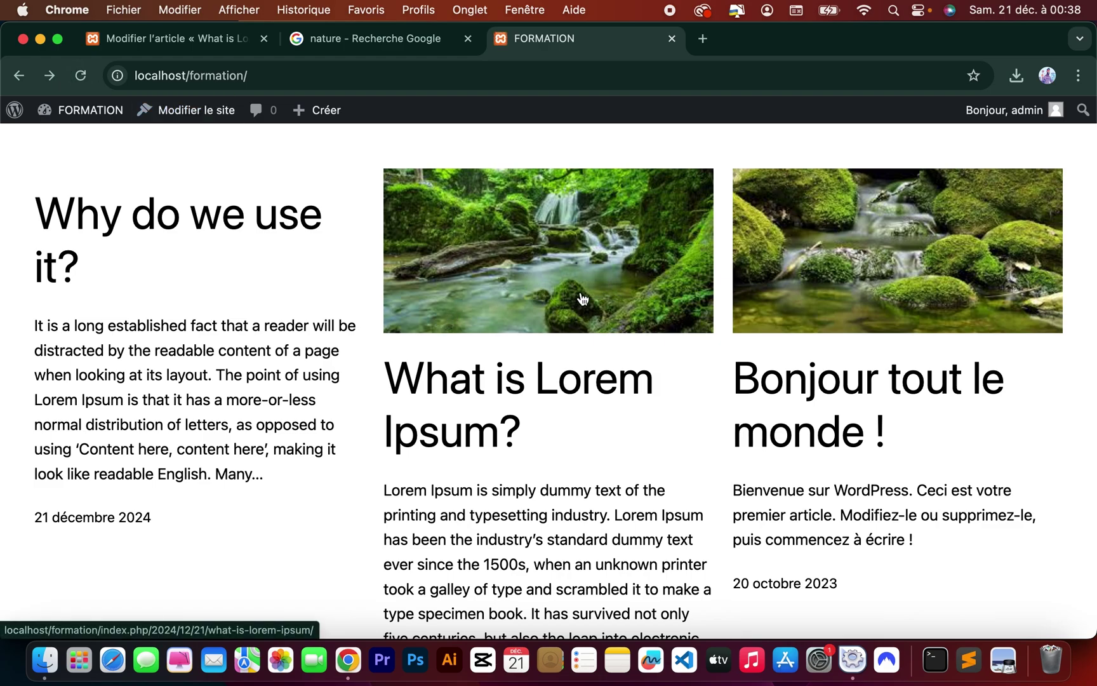
# Open the 'Why do we use it?' article from the Articles list.
pyautogui.click(162, 40)
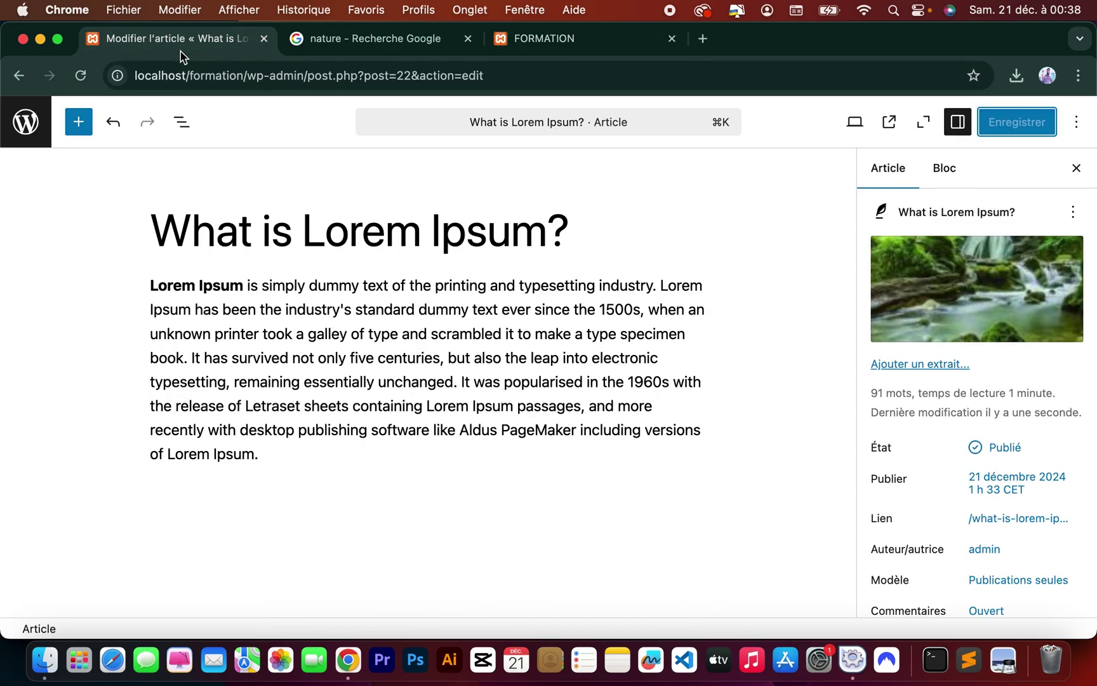
pyautogui.click(43, 141)
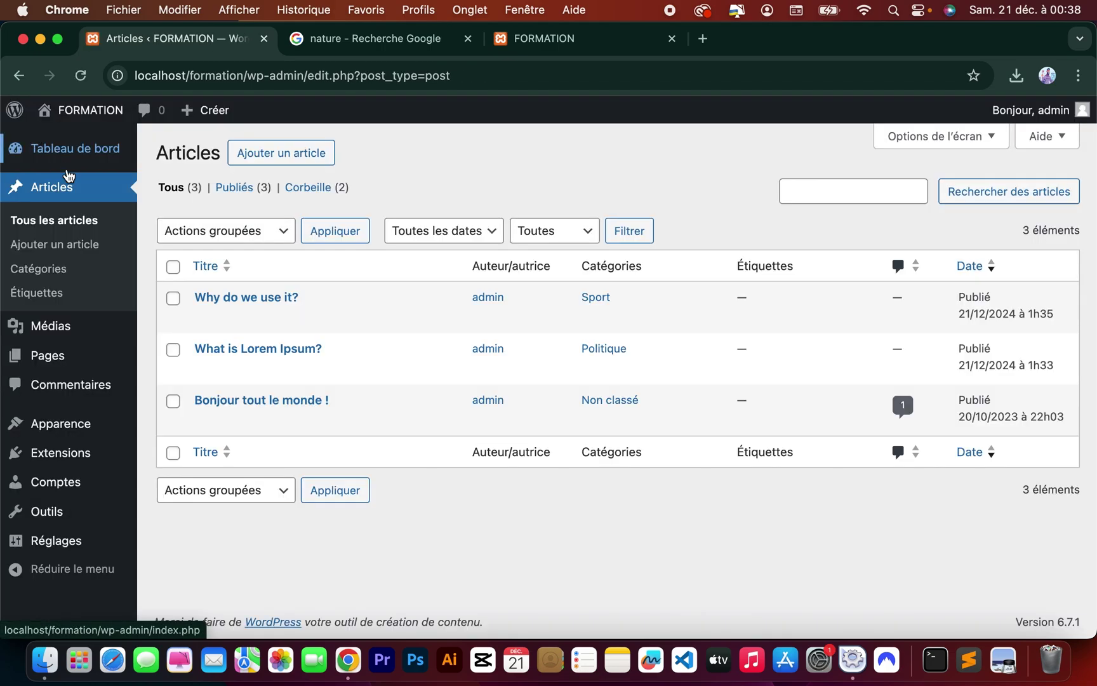
pyautogui.click(220, 317)
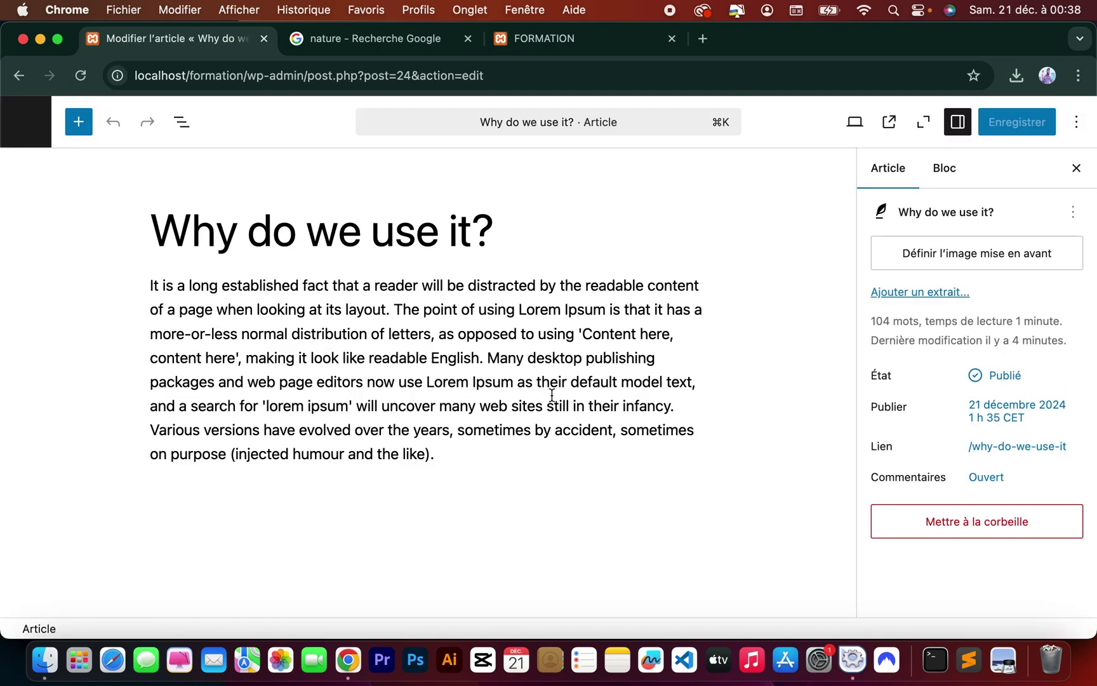
# Upload téléchargement.jpeg as its featured image and save the article.
pyautogui.click(933, 247)
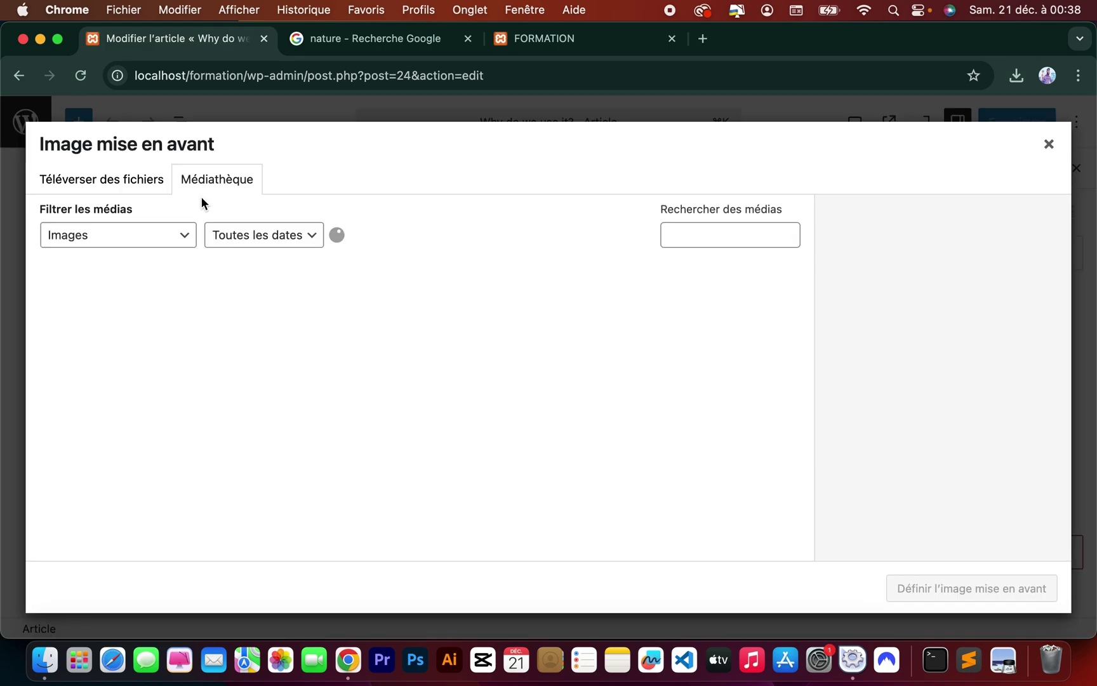
pyautogui.click(139, 182)
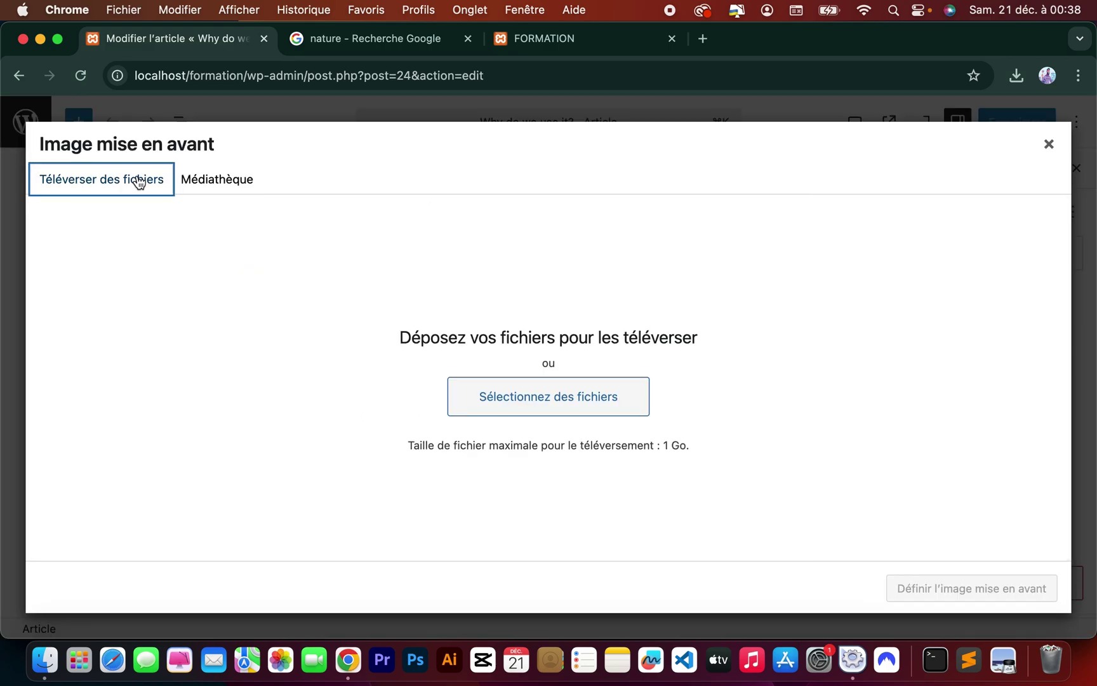
pyautogui.click(548, 405)
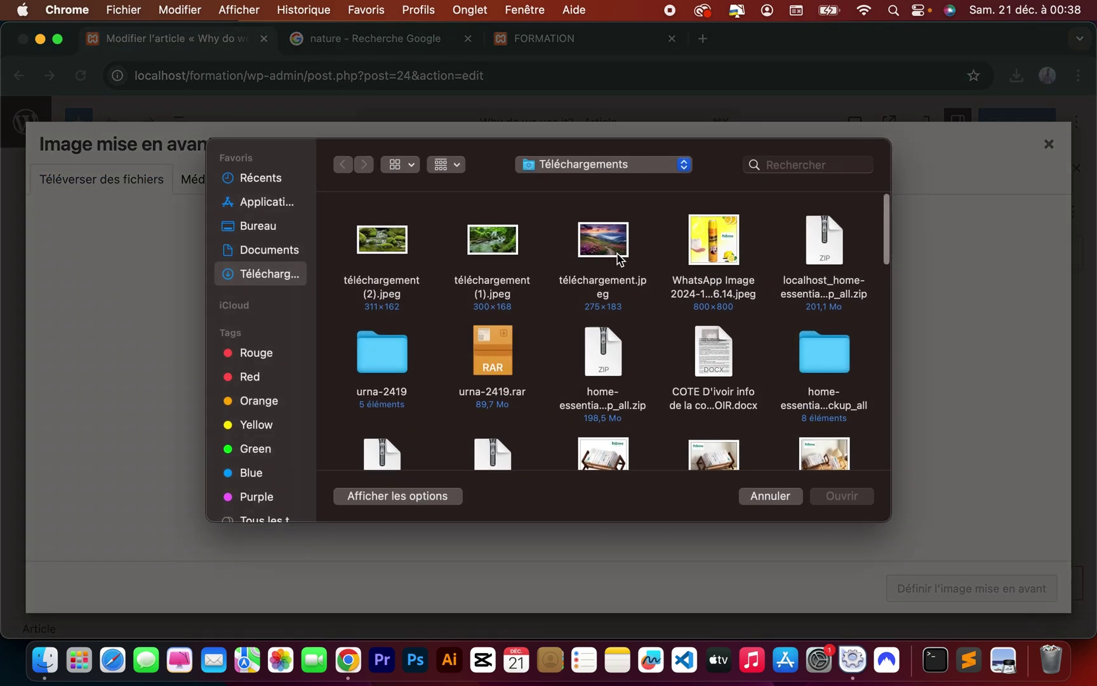
pyautogui.click(617, 258)
pyautogui.click(831, 497)
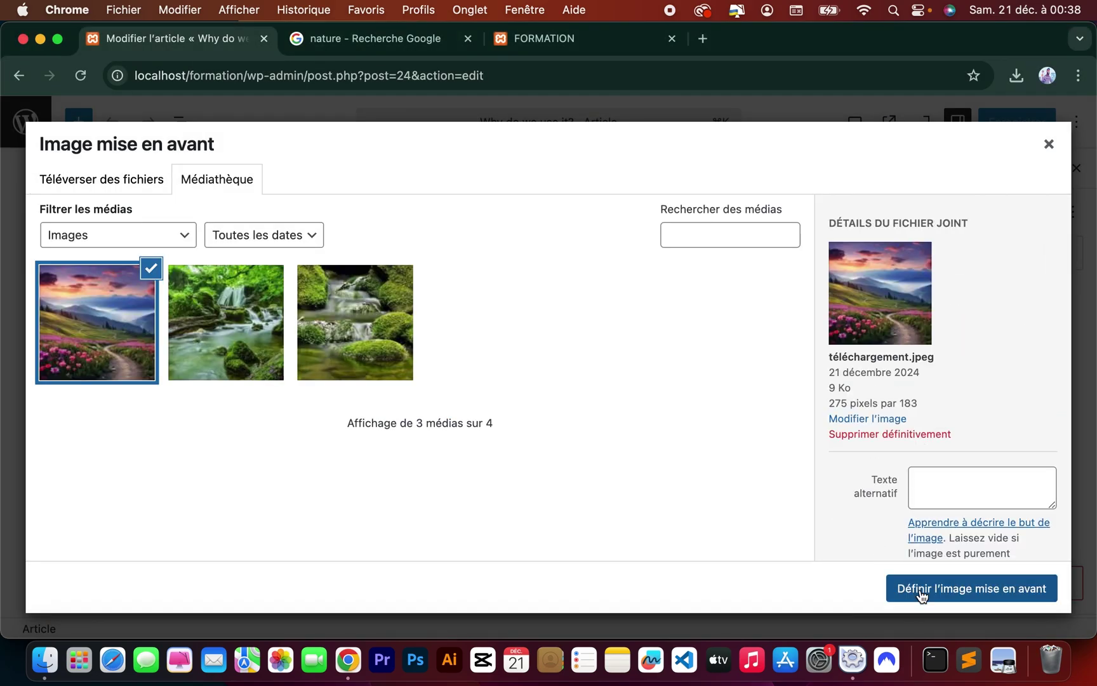
pyautogui.click(922, 592)
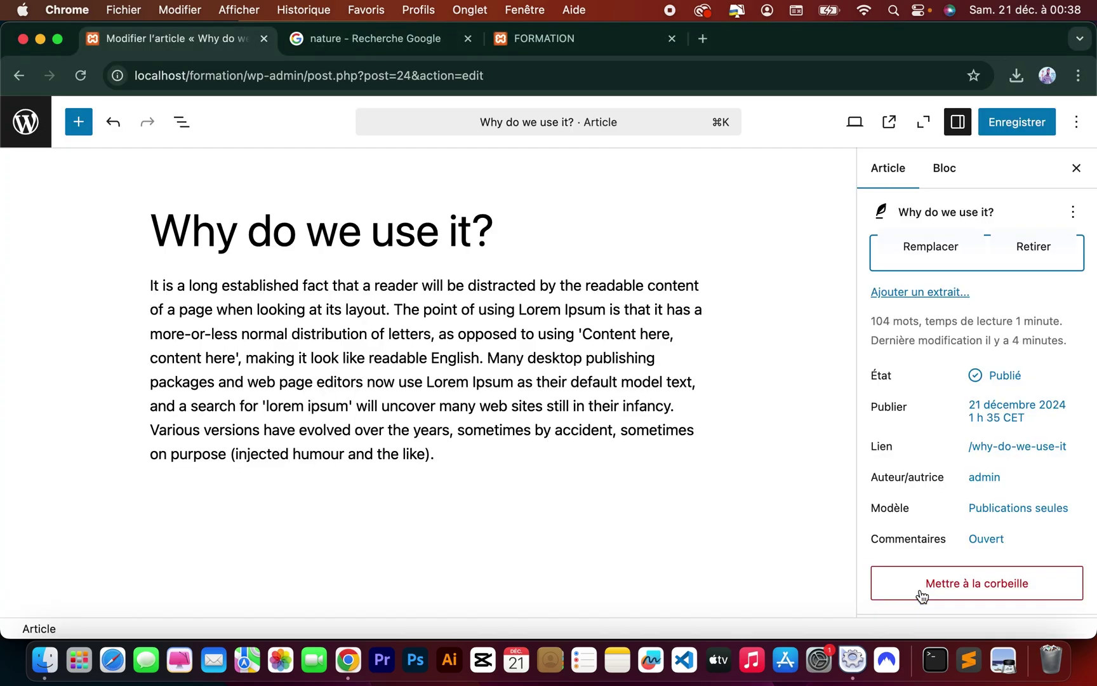
pyautogui.click(1014, 126)
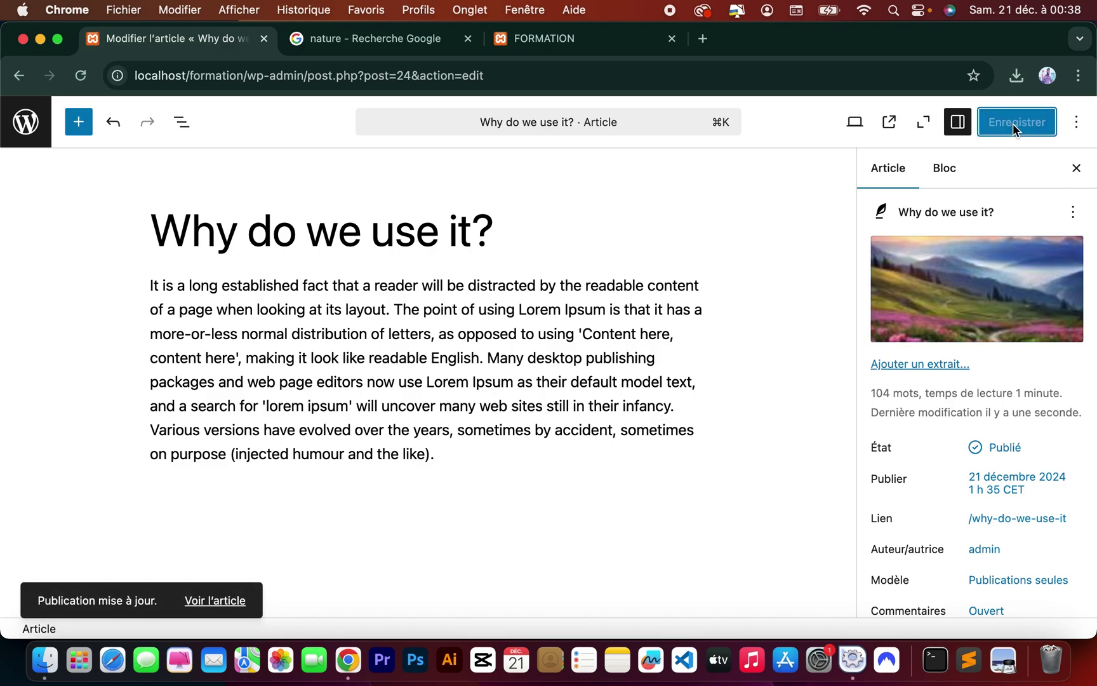
pyautogui.click(554, 40)
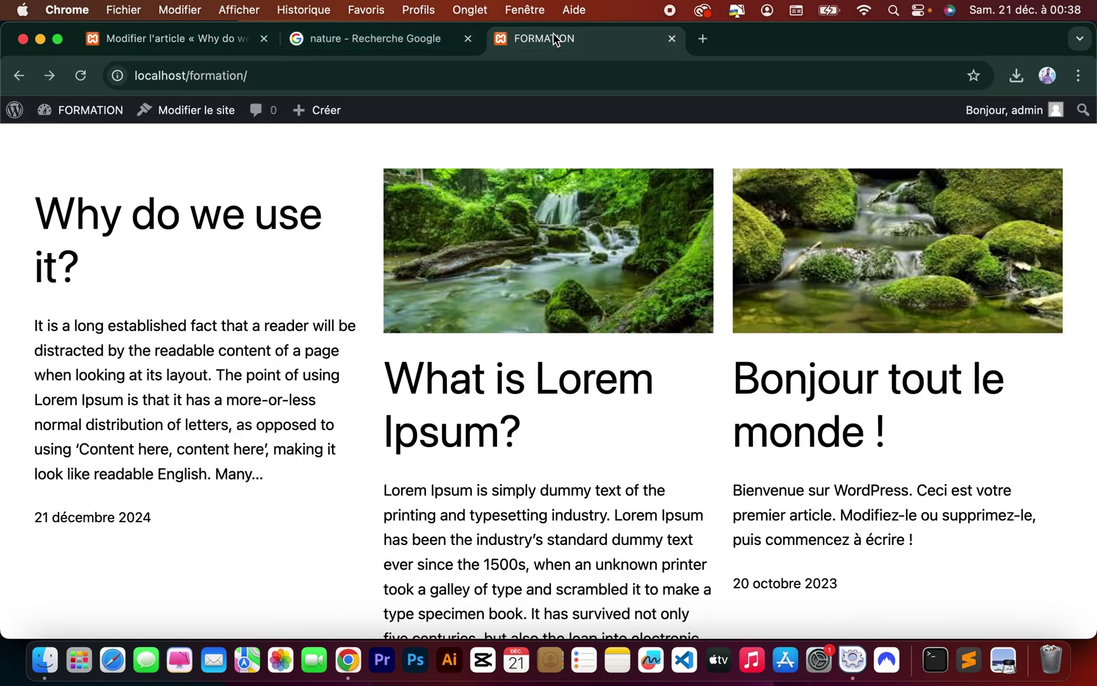
# Reload the homepage so the meadow photo appears above 'Why do we use it?'.
pyautogui.click(79, 77)
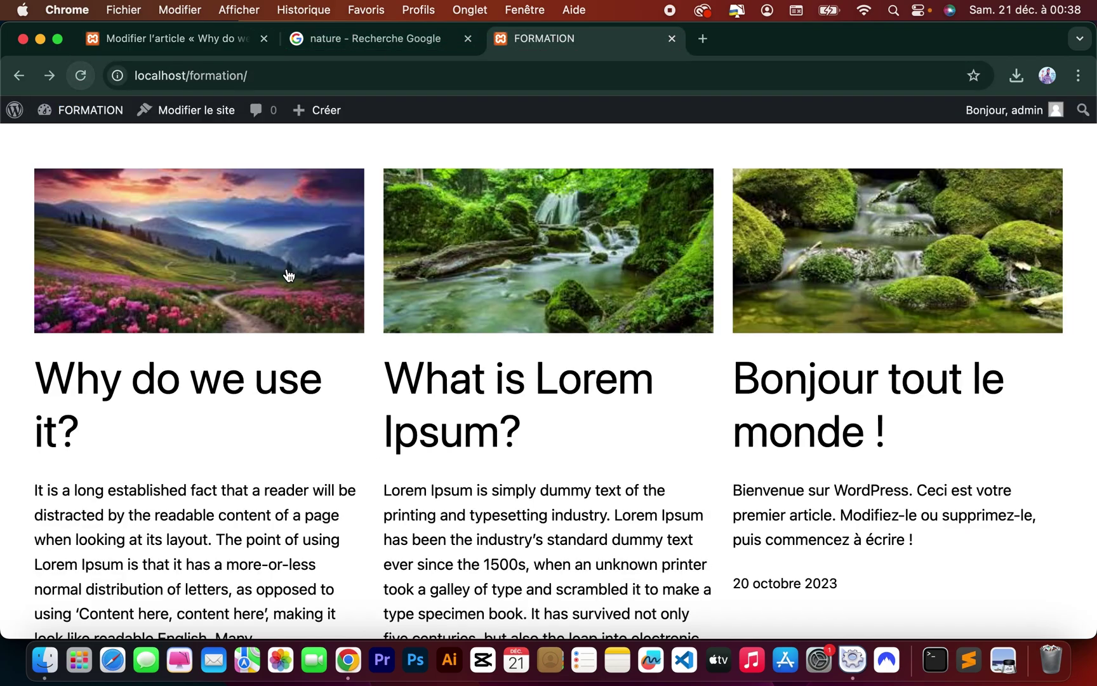
pyautogui.scroll(4, 397, 421)
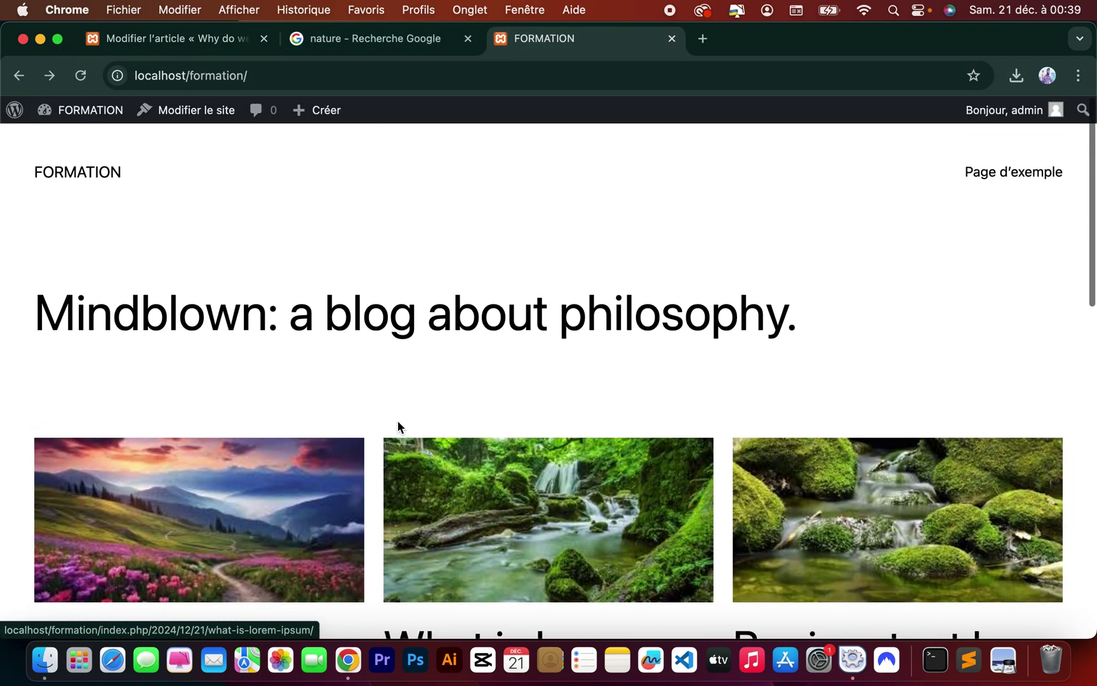
pyautogui.scroll(-4, 398, 421)
pyautogui.scroll(-1, 397, 421)
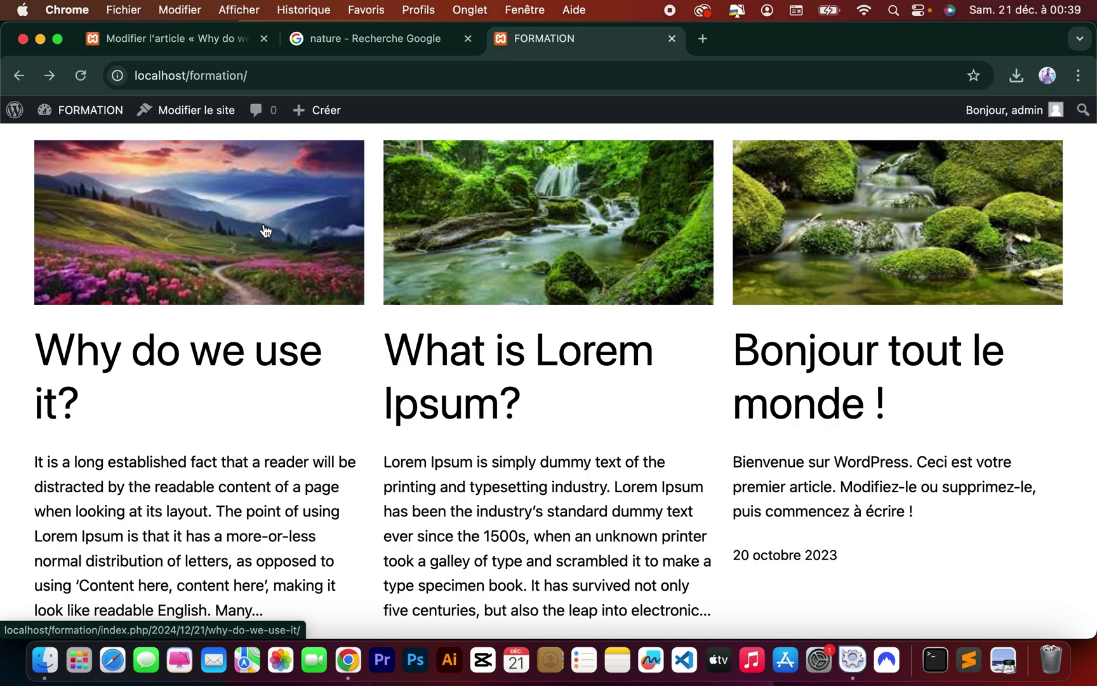
# Open the 'Why do we use it?' article page to check it, then return to the homepage.
pyautogui.click(223, 257)
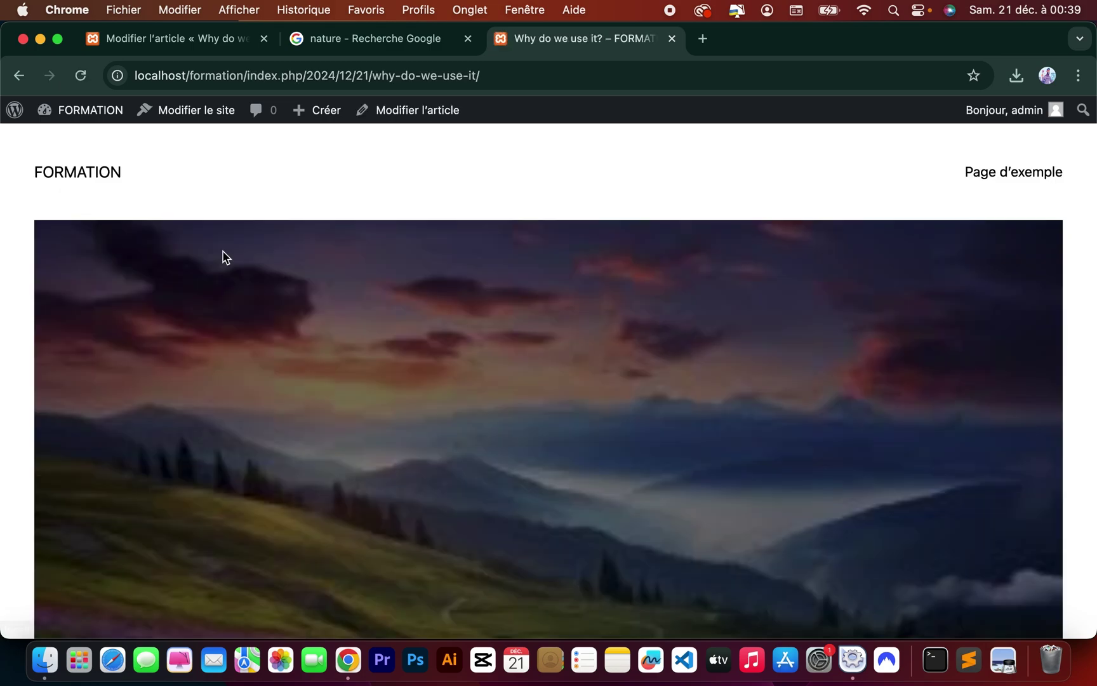
pyautogui.scroll(-3, 475, 462)
pyautogui.scroll(-10, 477, 465)
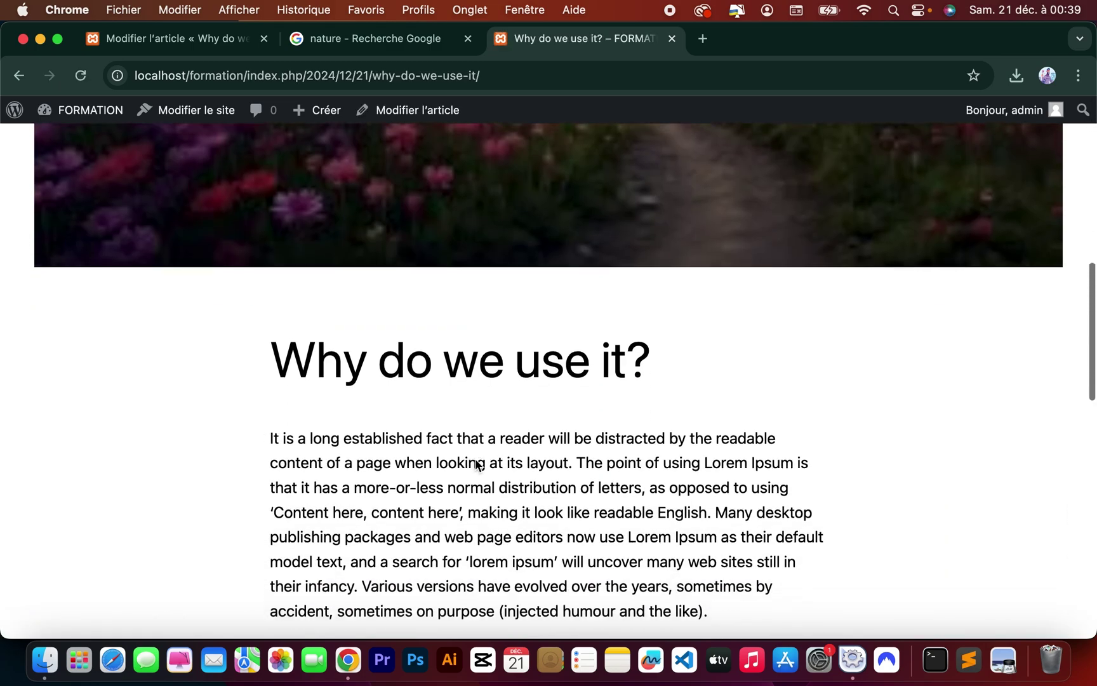
pyautogui.scroll(3, 497, 188)
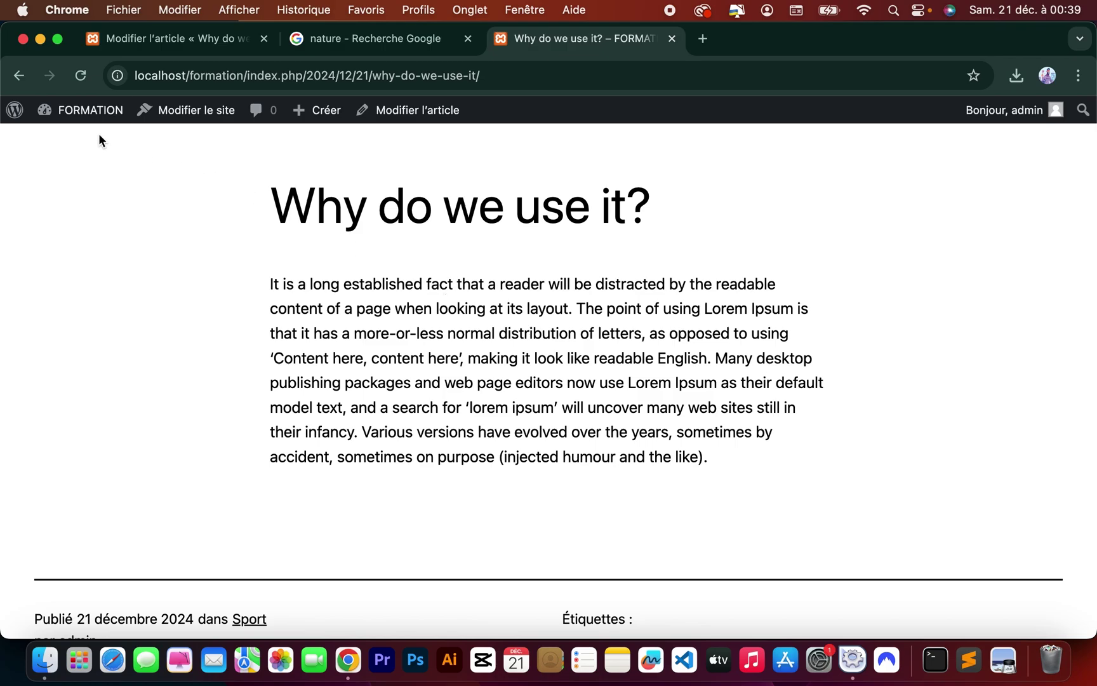
pyautogui.click(19, 76)
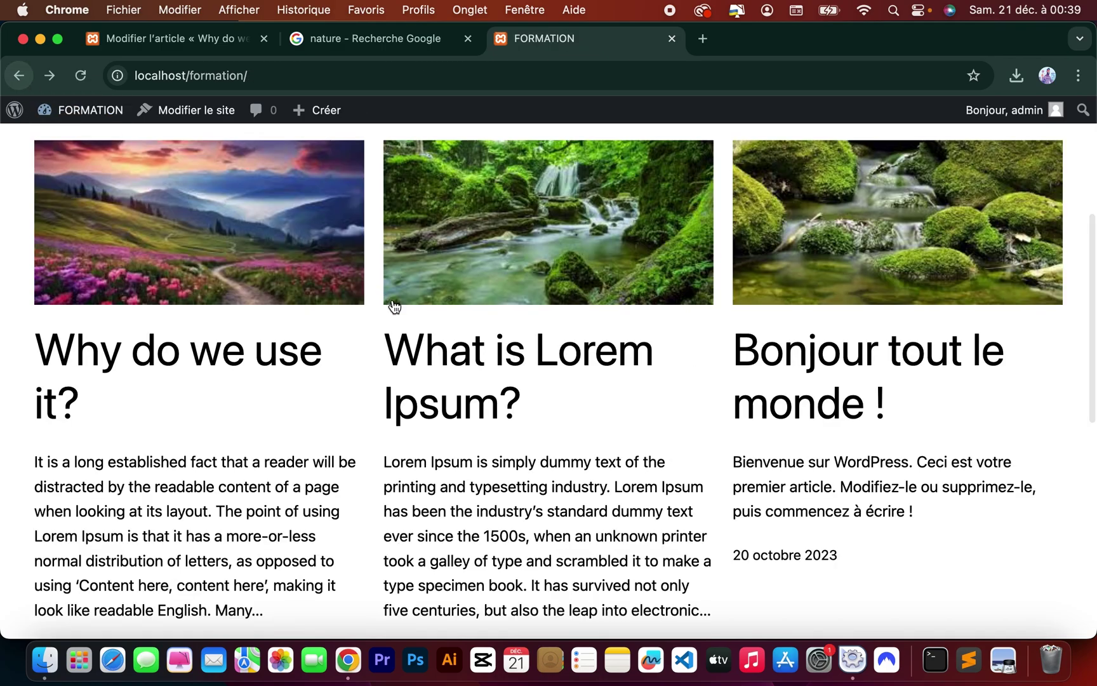
# Scroll the homepage to confirm all three posts show their nature featured images.
pyautogui.scroll(-5, 423, 372)
pyautogui.scroll(10, 423, 372)
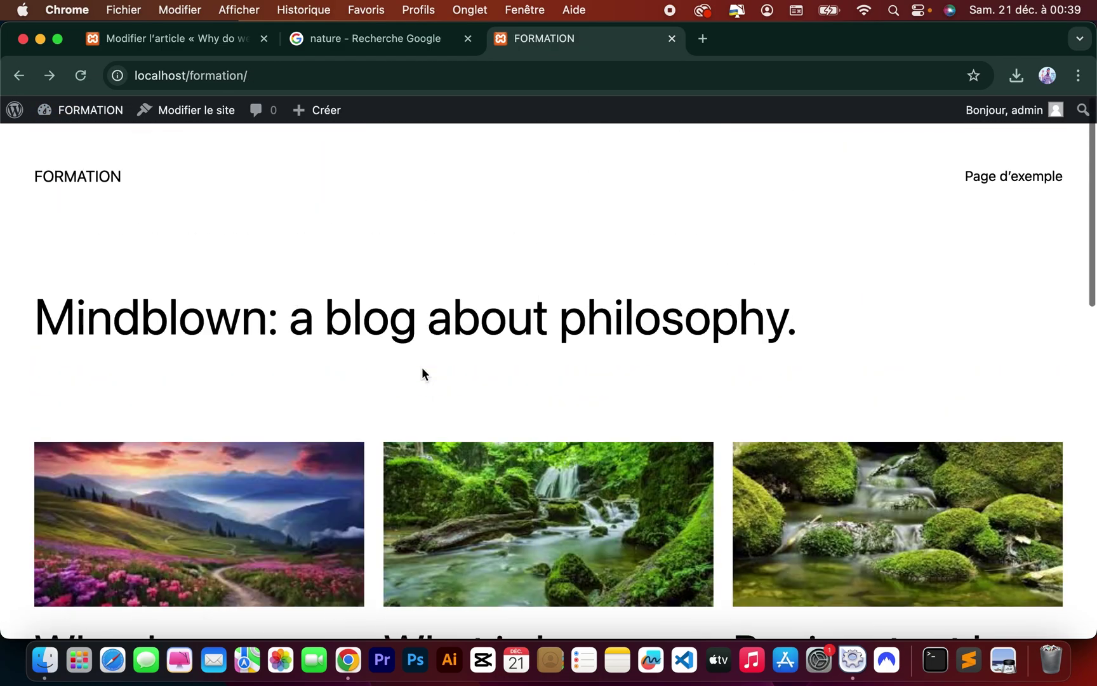
pyautogui.scroll(-9, 421, 367)
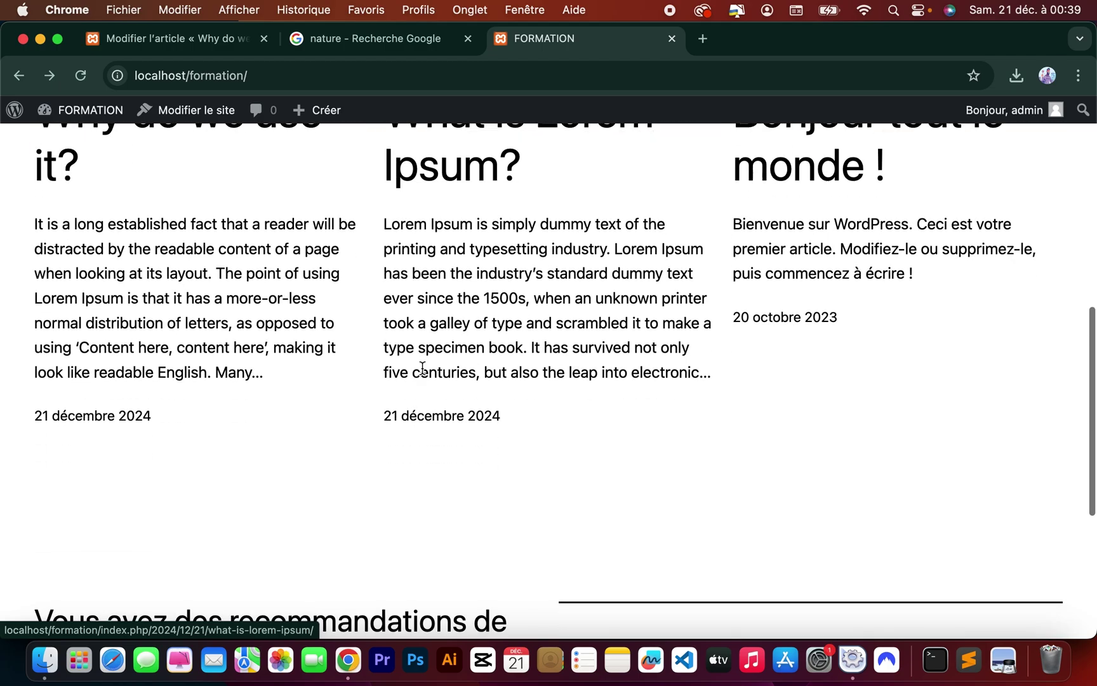
pyautogui.scroll(4, 423, 372)
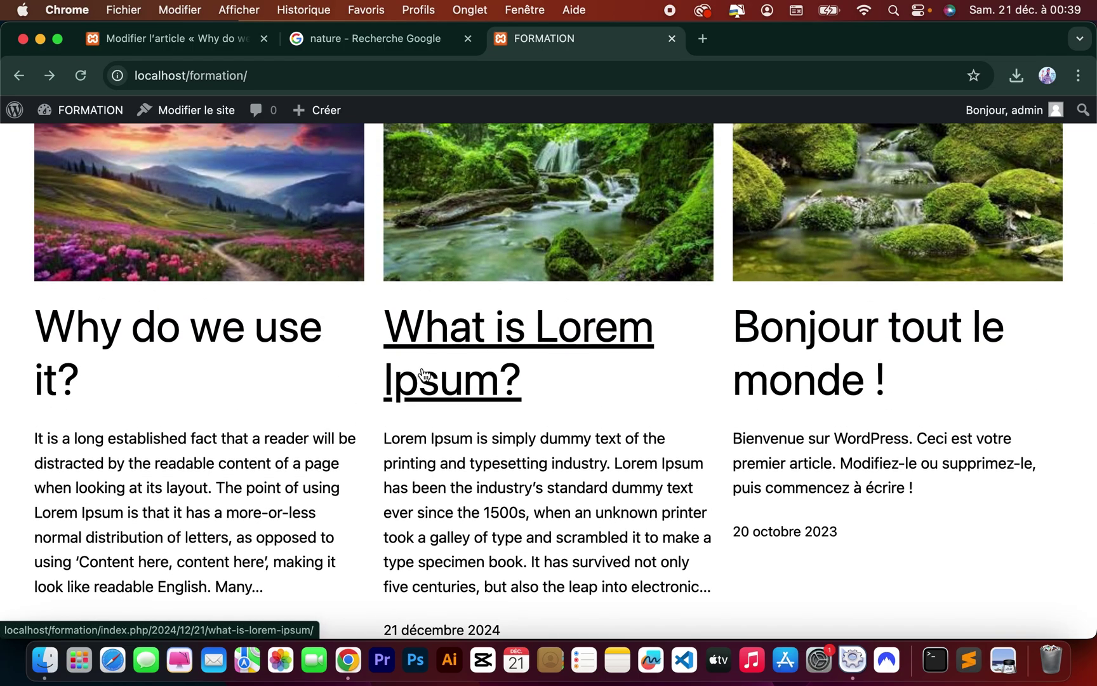
pyautogui.scroll(-3, 423, 374)
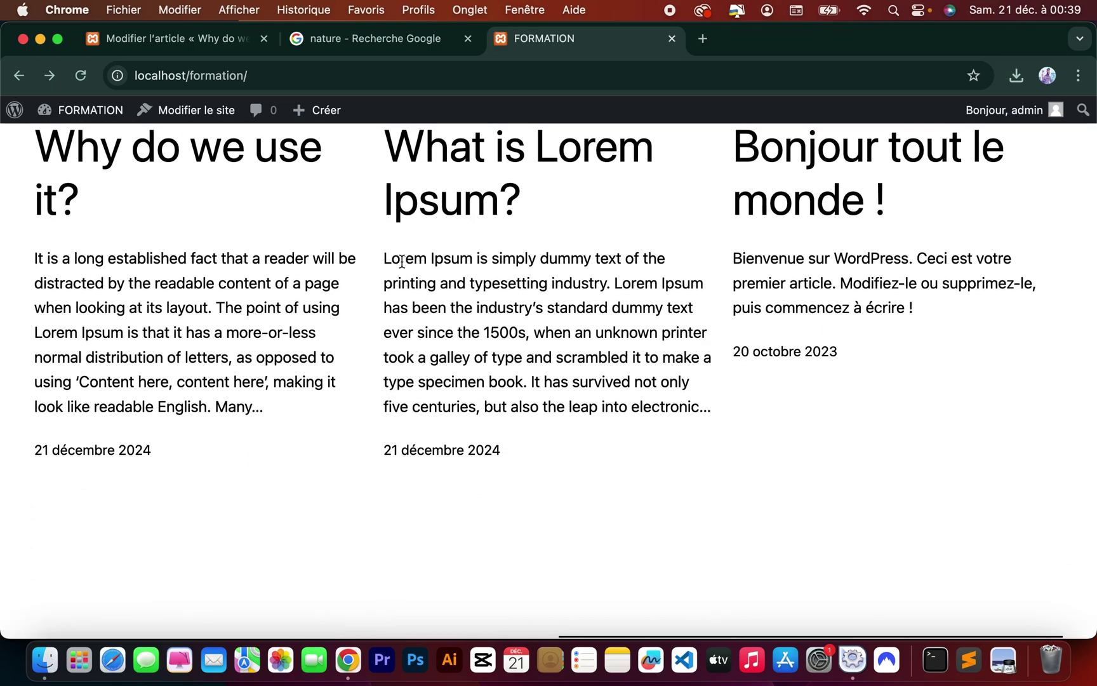
pyautogui.scroll(6, 401, 261)
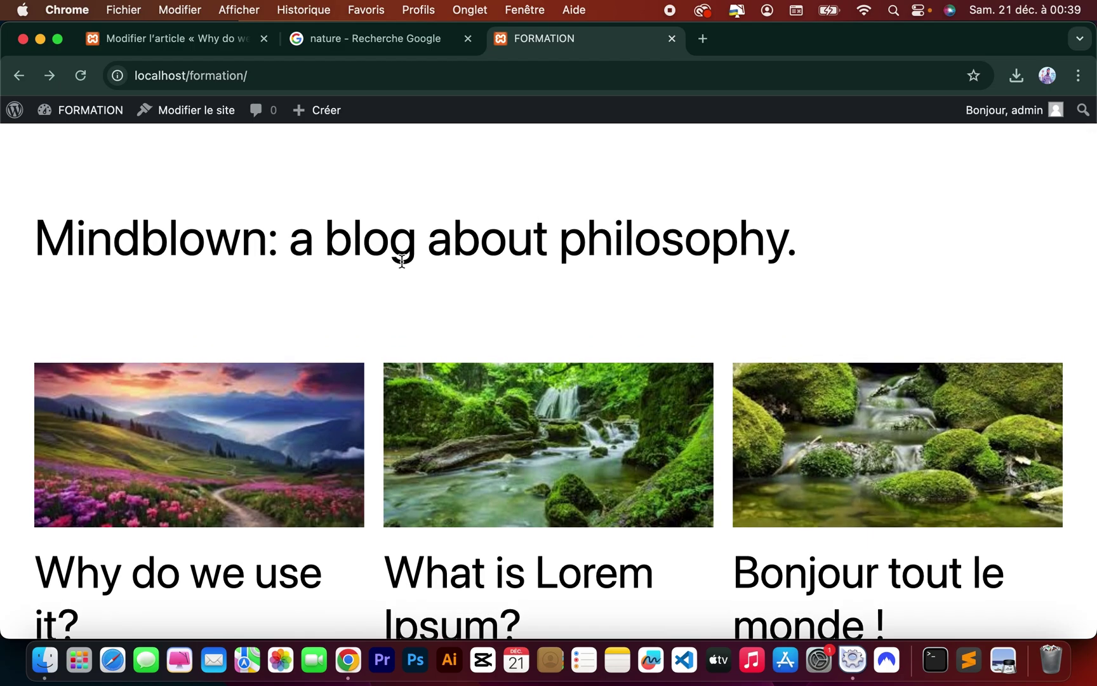
pyautogui.scroll(-3, 401, 260)
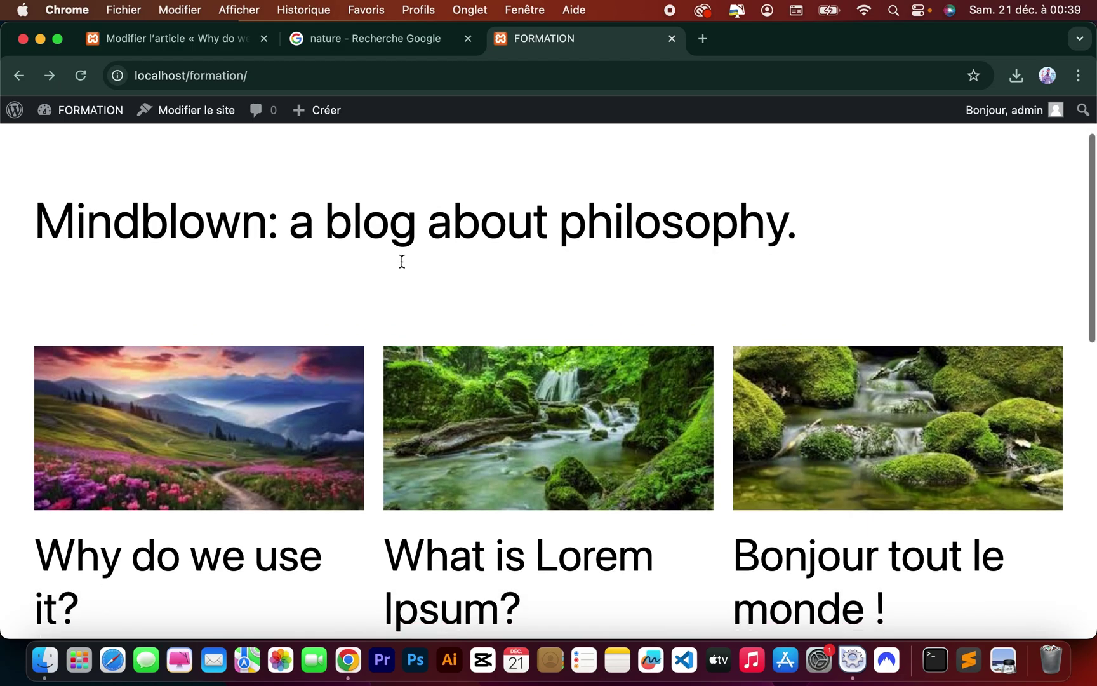